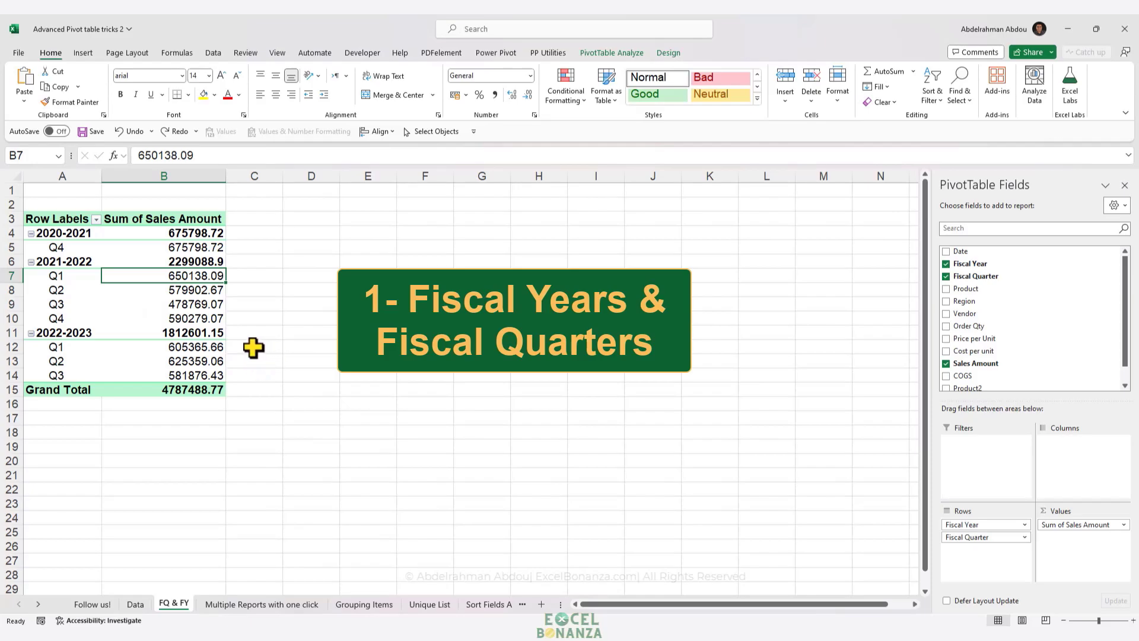
Insert two blank columns before the Product column on the Data sheet
left_click(166, 292)
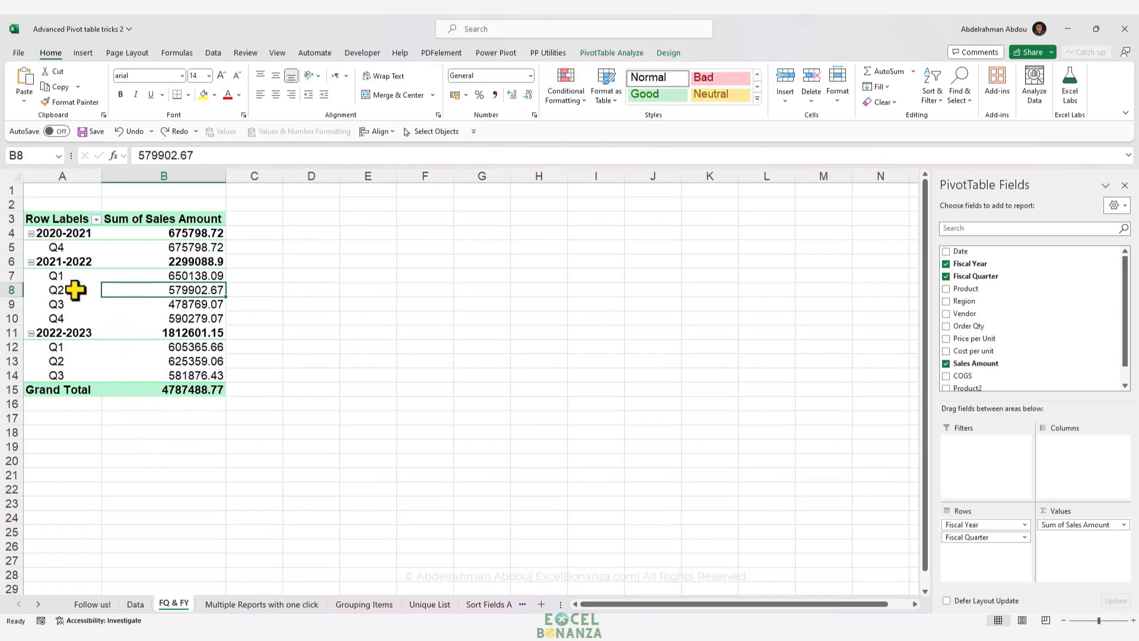
left_click(135, 604)
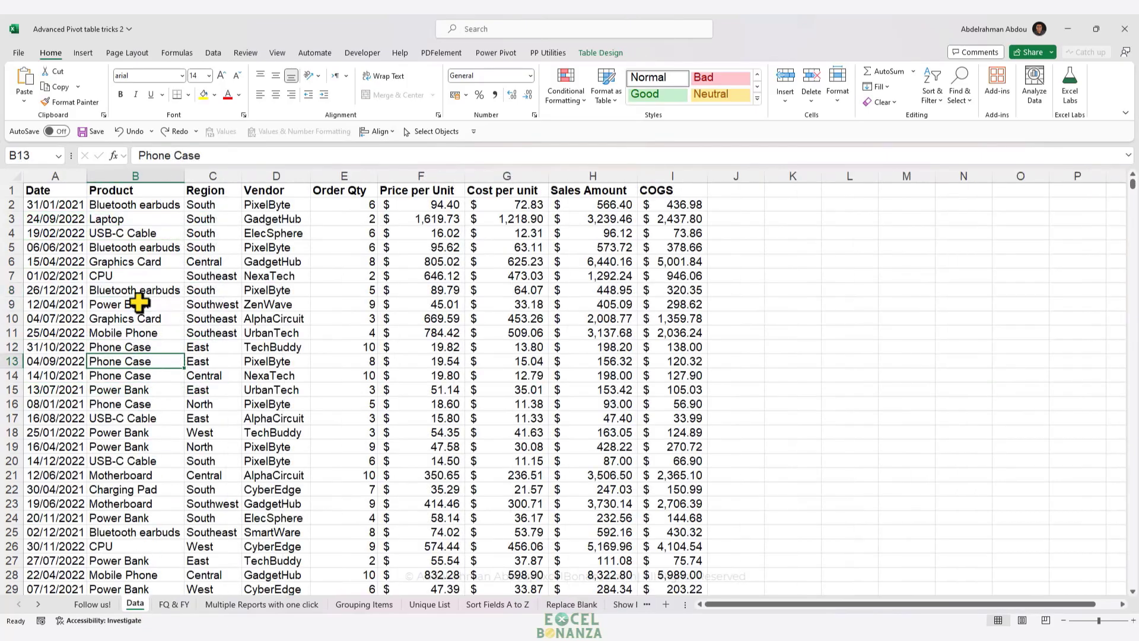
left_click(136, 175)
right_click(135, 176)
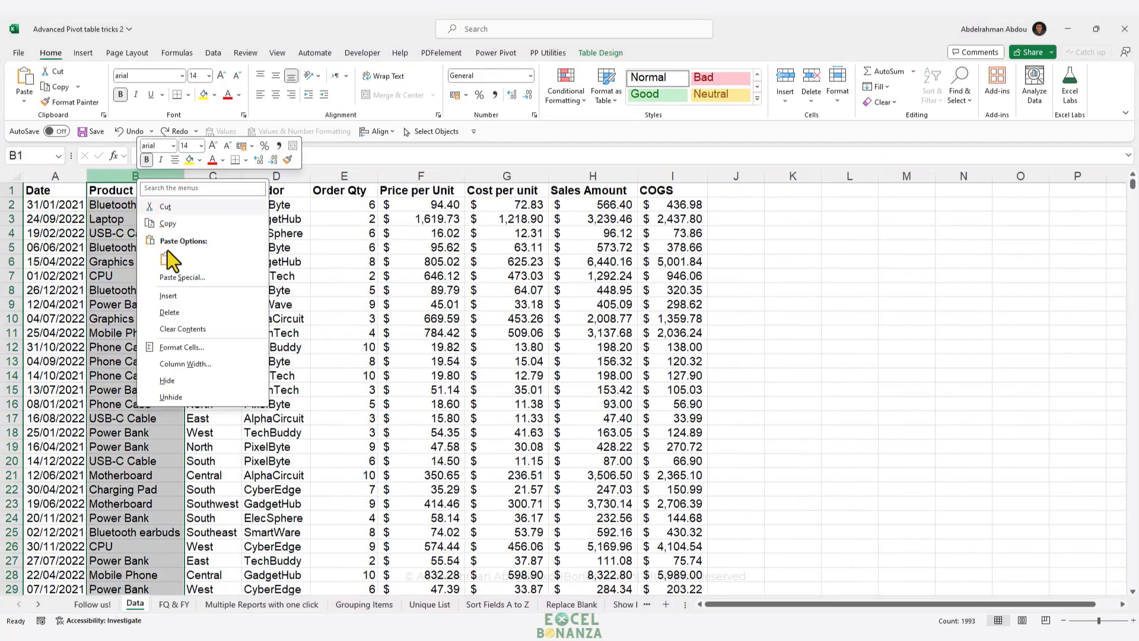
left_click(172, 294)
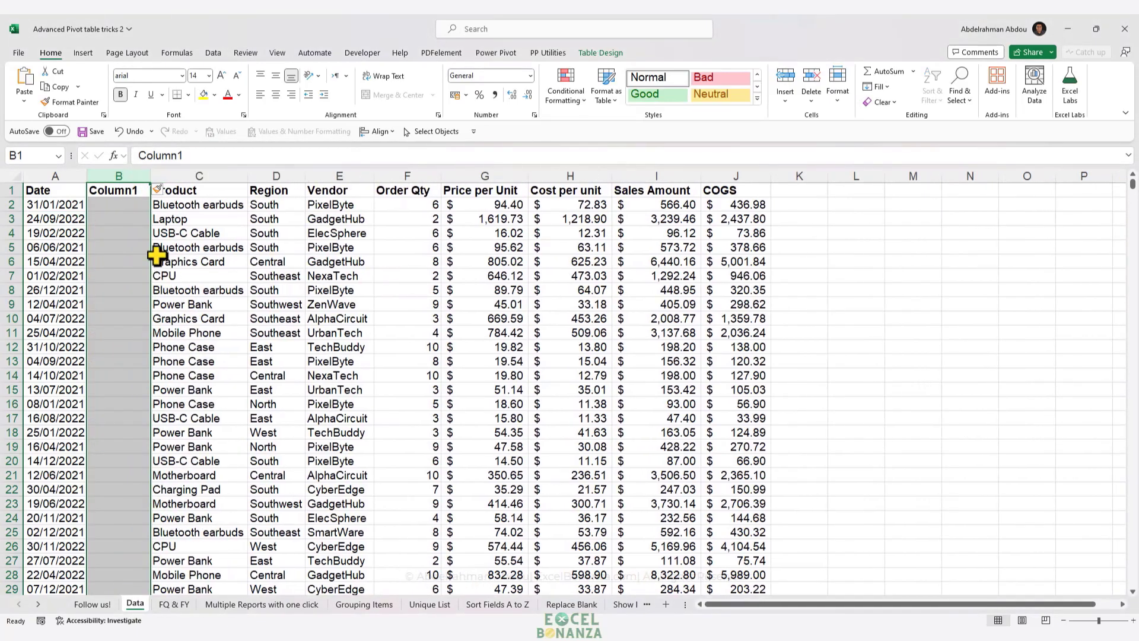
key("F4")
Name the two new column headers Fiscal Year in B1 and Fiscal Quarter in C1
left_click(126, 195)
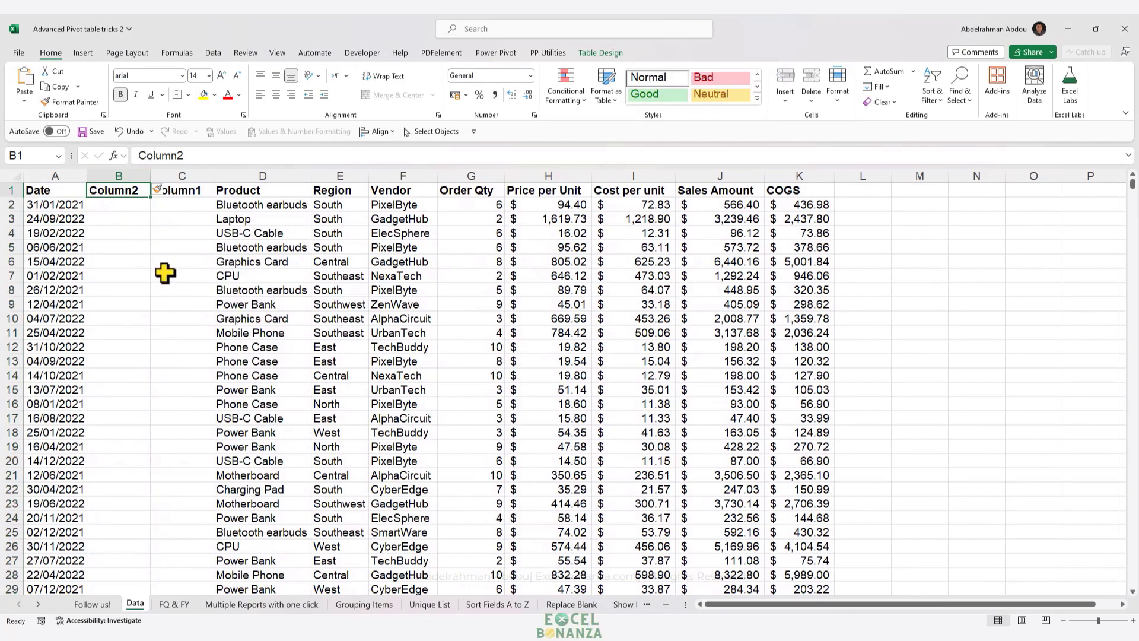
type("Fis")
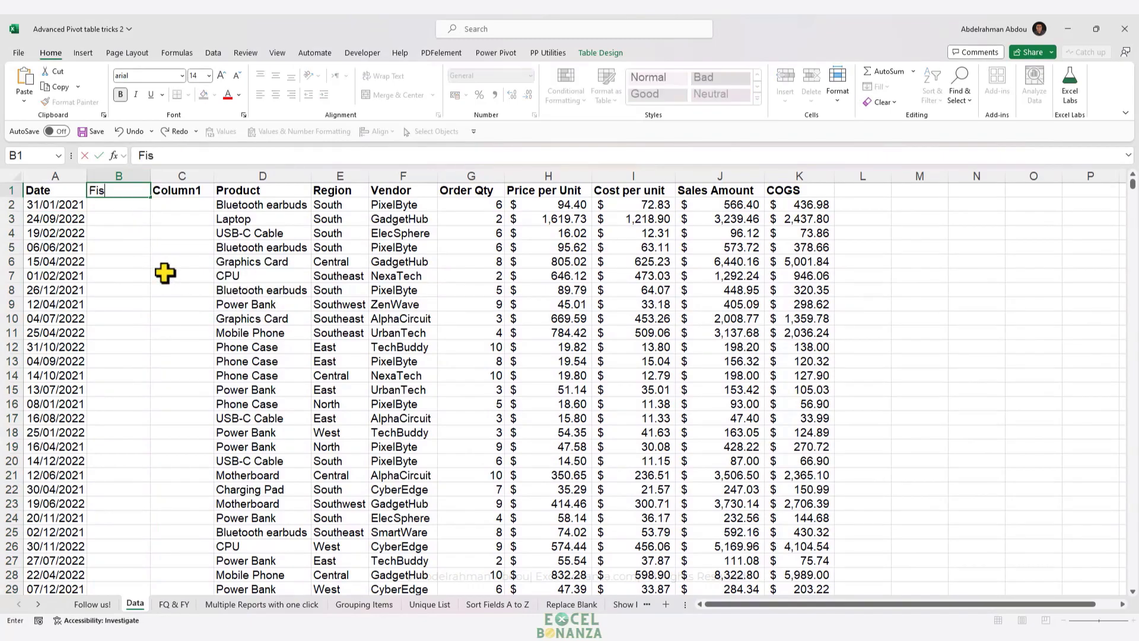
type("cal Year")
key("Return")
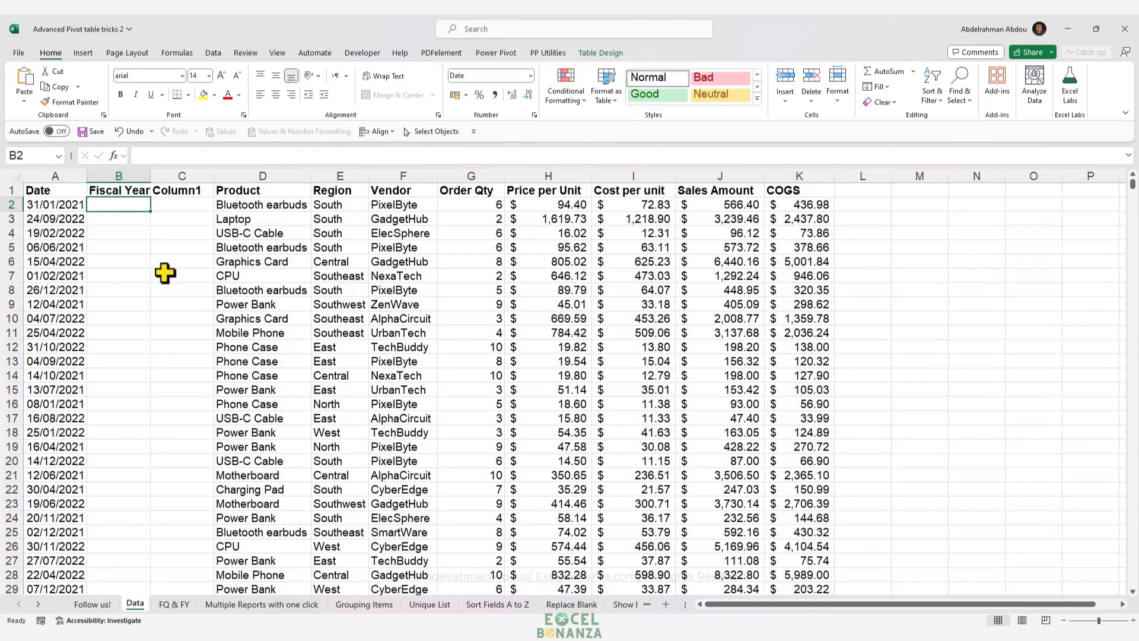
key("ctrl+a")
left_click(160, 193)
type("Fiscal Quarter")
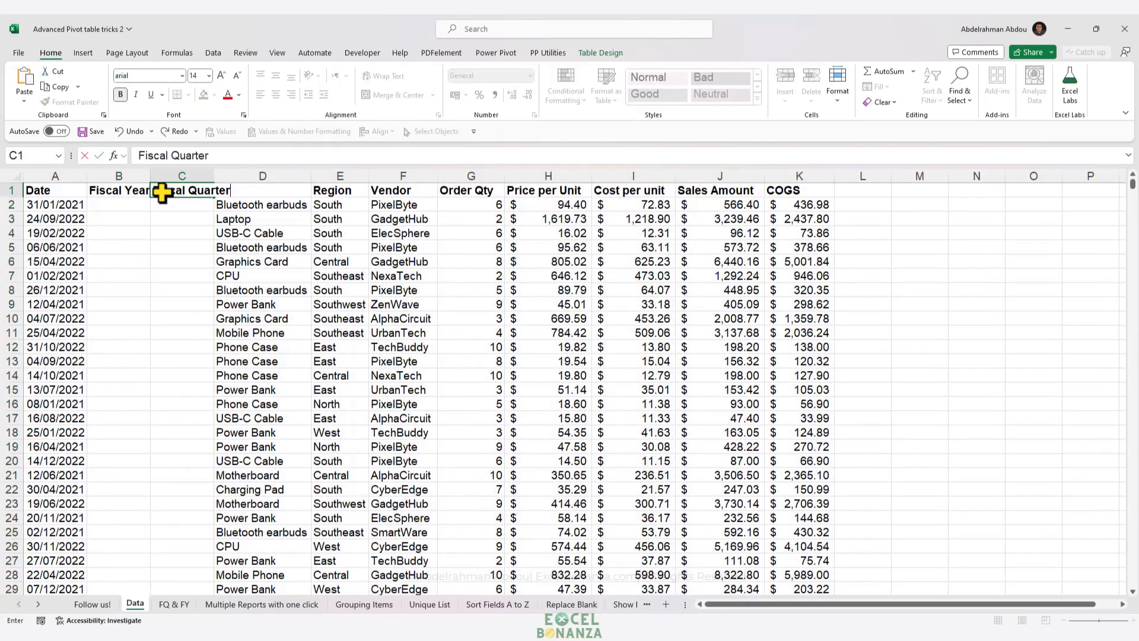
key("Return")
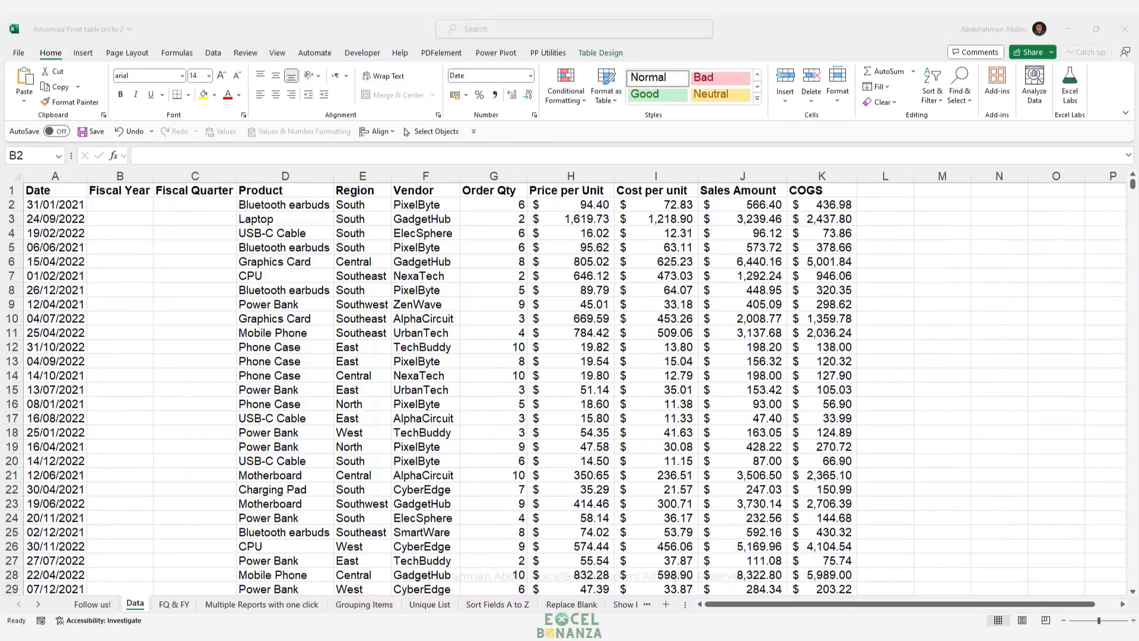
Enter the draft formula =IF(MONTH(Date)>=4, YEAR(Date)&"-"&YEAR(Date)+1, YEAR(Date)-1&"-"&YEAR(Date)) in cell B2 under Fiscal Year
left_click(105, 207)
left_click(146, 155)
type("=IF(MONTH(Date)>=4, YEAR(Date)&\"-\"&YEAR(Date)+1, YEAR(Date)-1&\"-\"&YEAR(Date))")
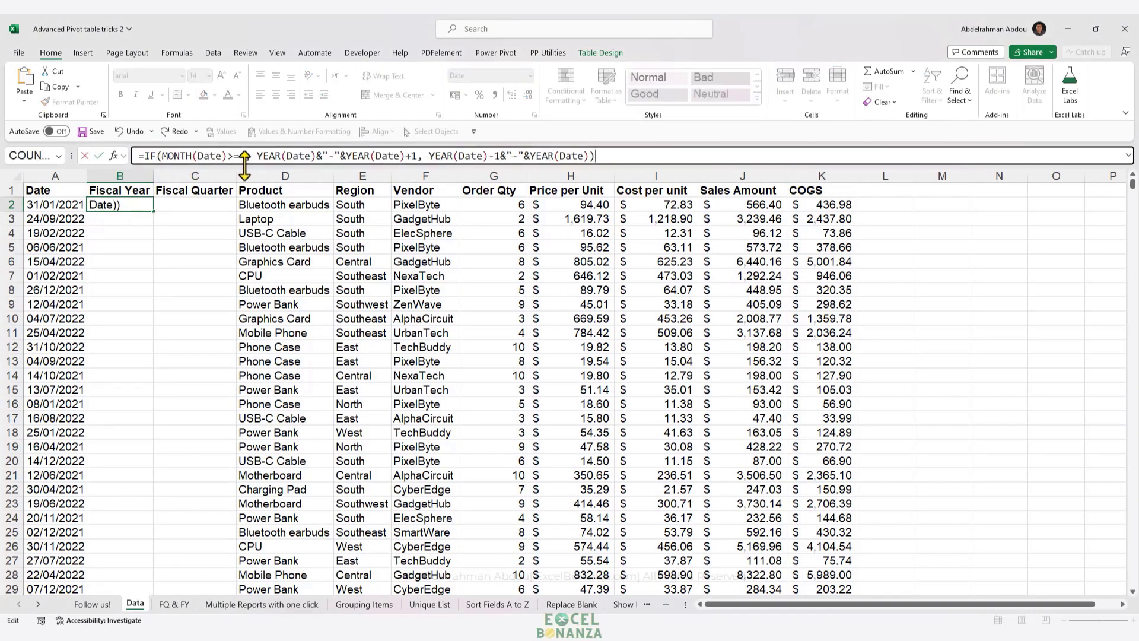
double_click(210, 155)
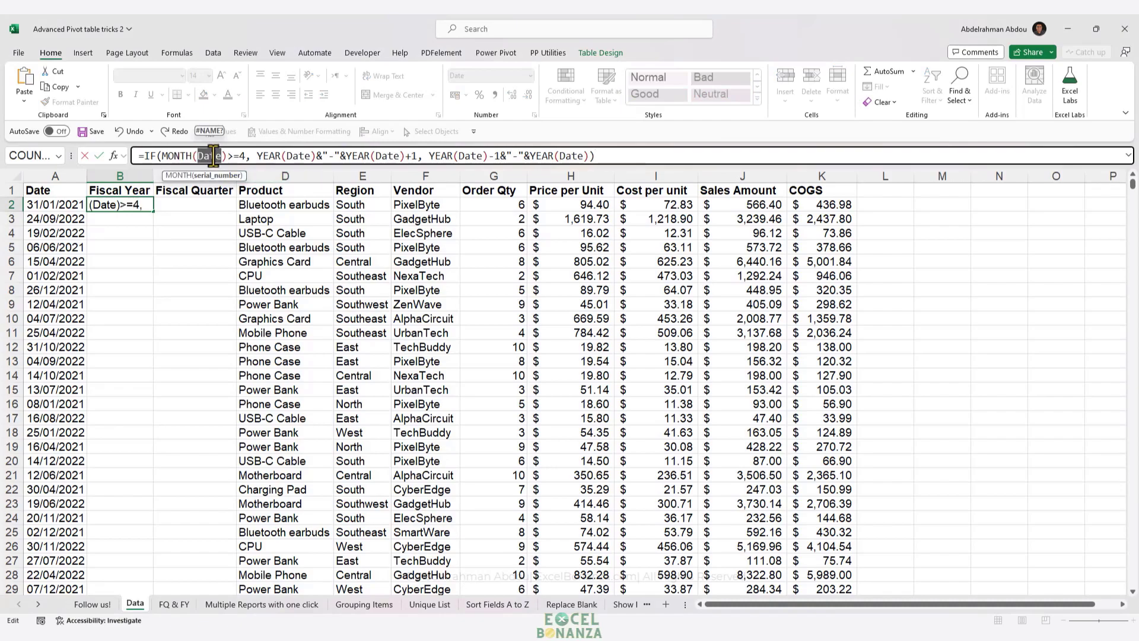
left_click(47, 204)
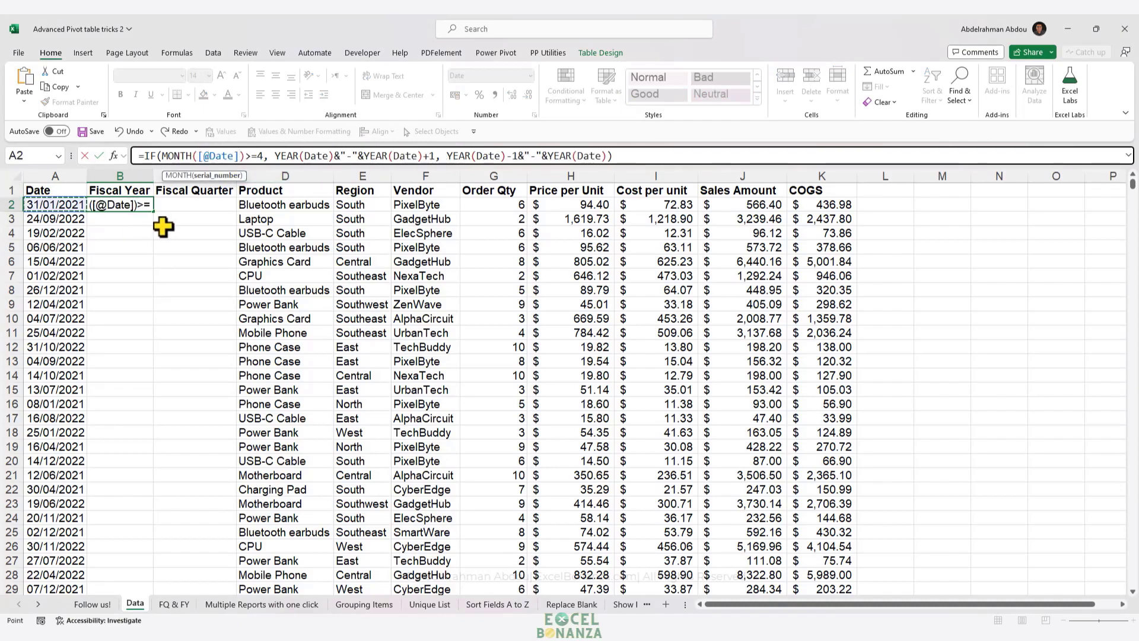
double_click(312, 155)
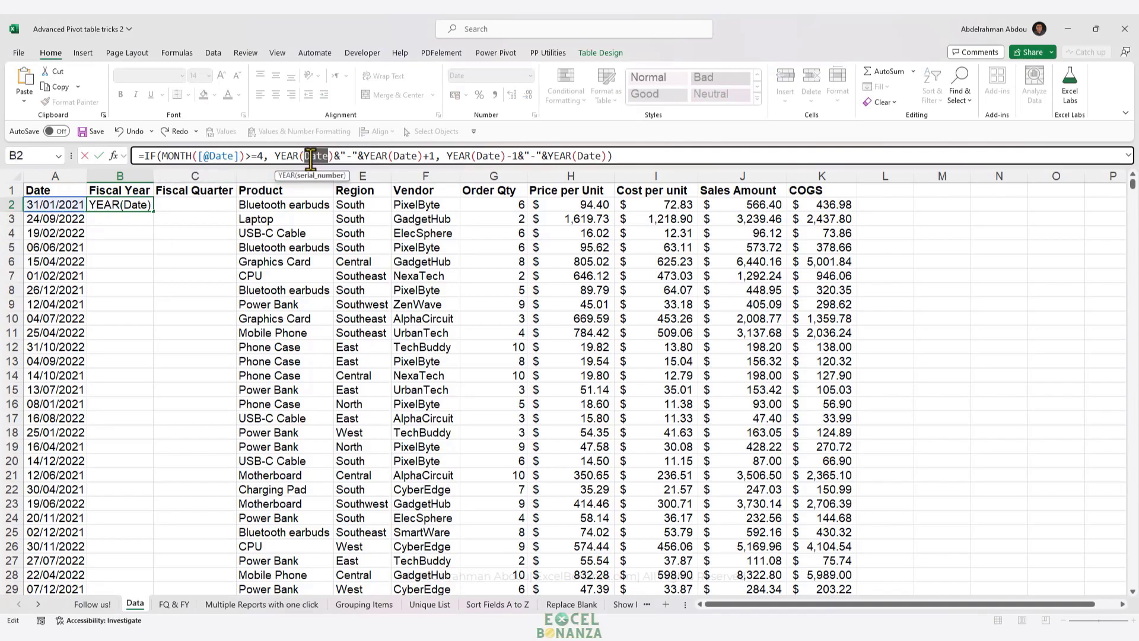
left_click(49, 205)
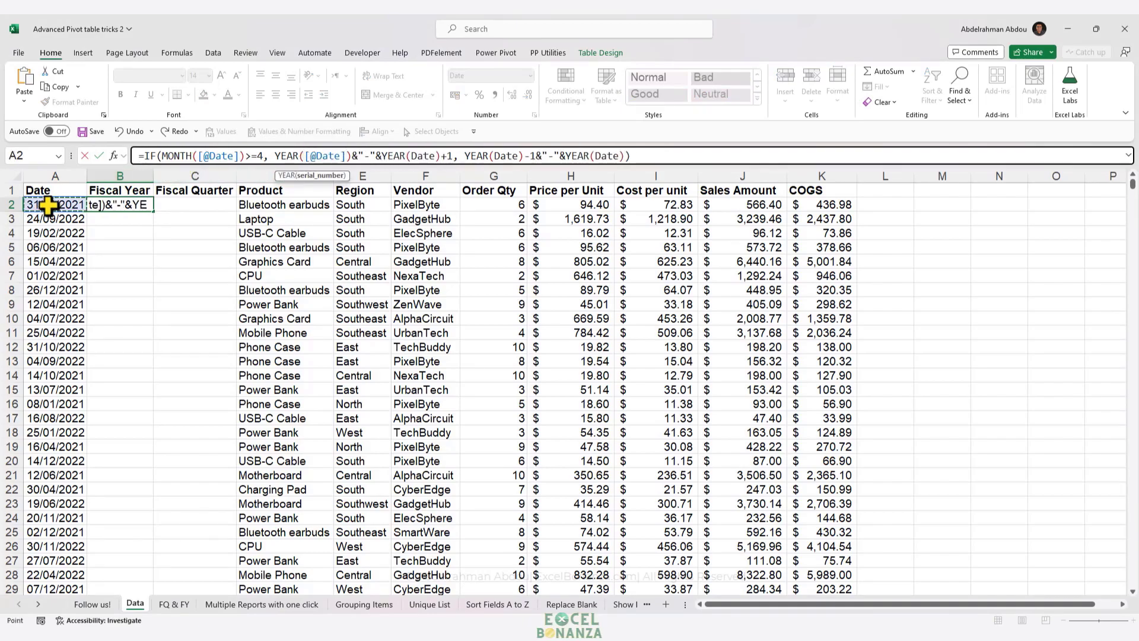
double_click(423, 155)
key("BackSpace")
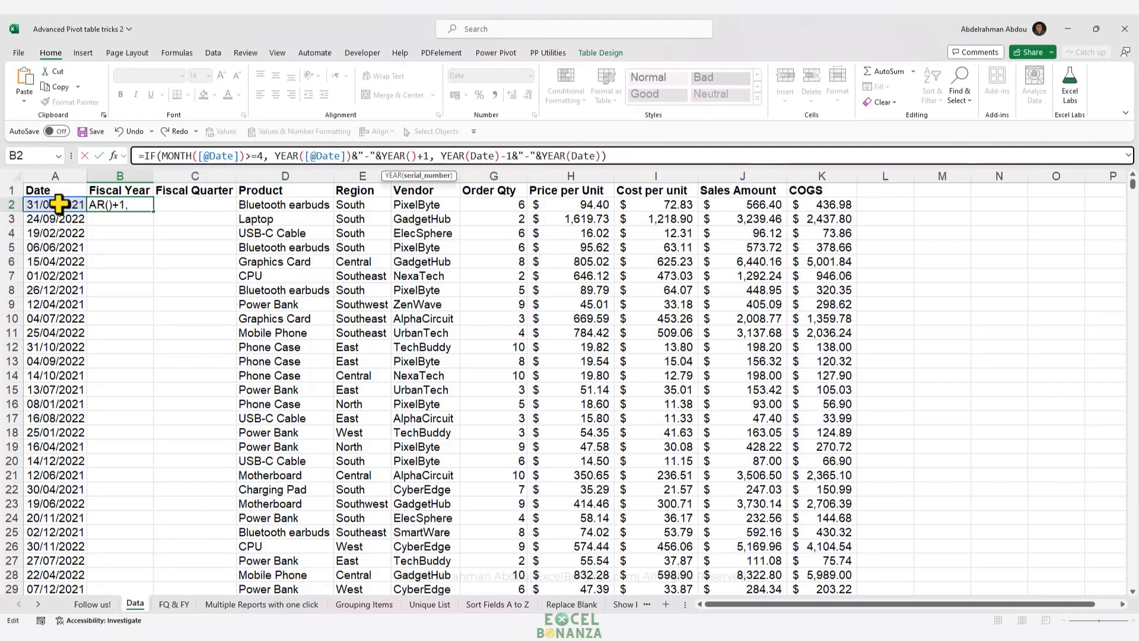
left_click(60, 204)
double_click(522, 155)
key("BackSpace")
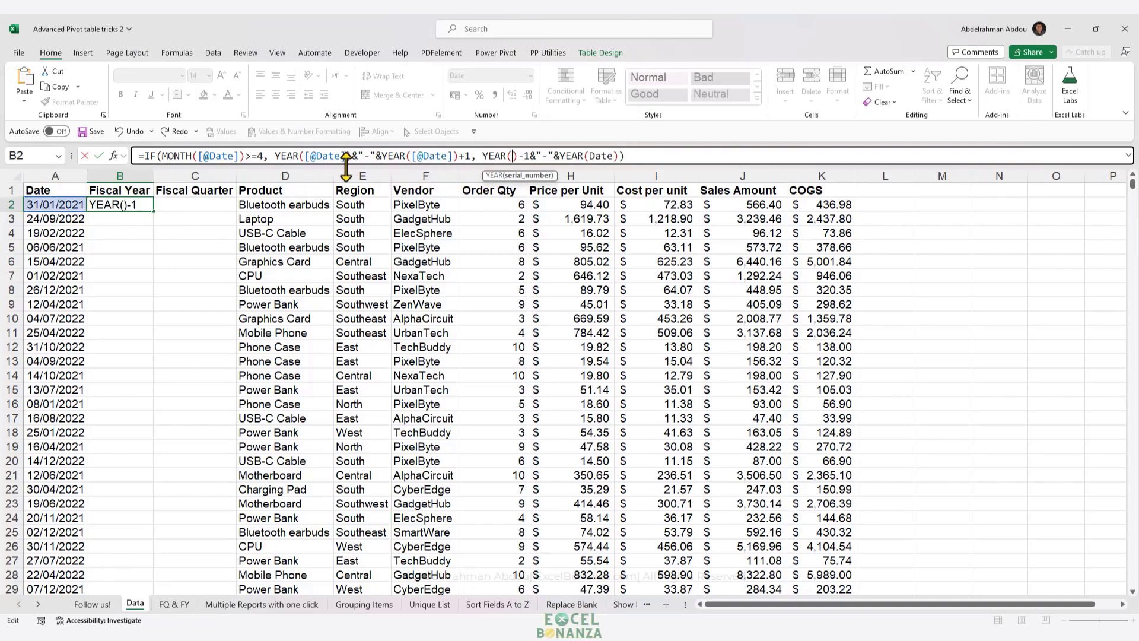
left_click(45, 203)
double_click(631, 155)
left_click(54, 205)
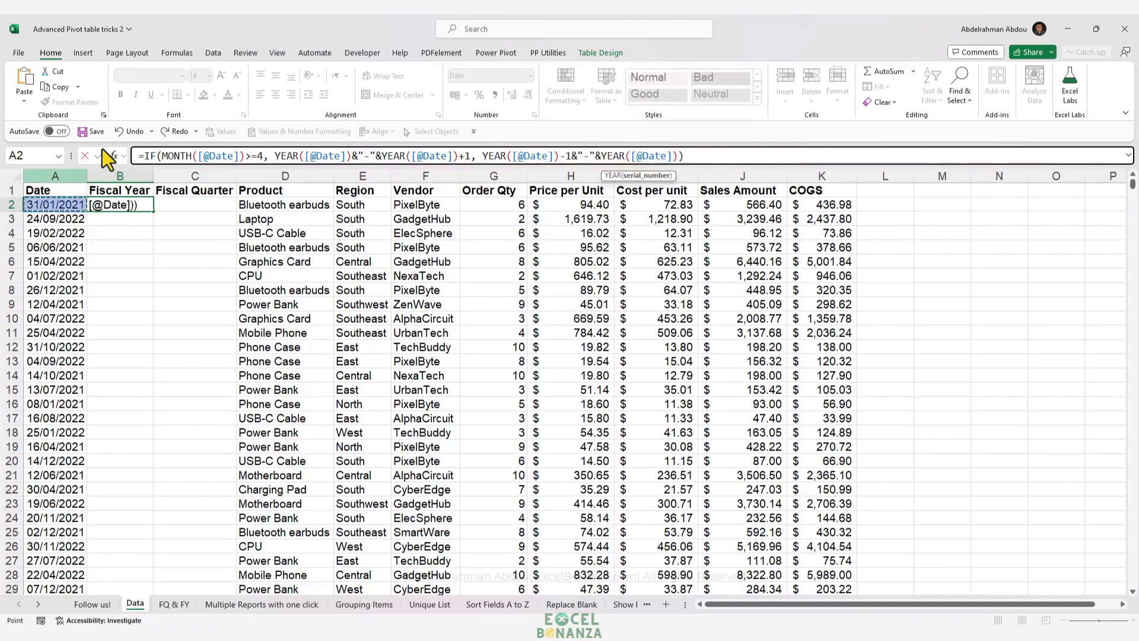
Set the fiscal start month to 4 in the formula's month test and commit it to the Fiscal Year column
left_click(269, 155)
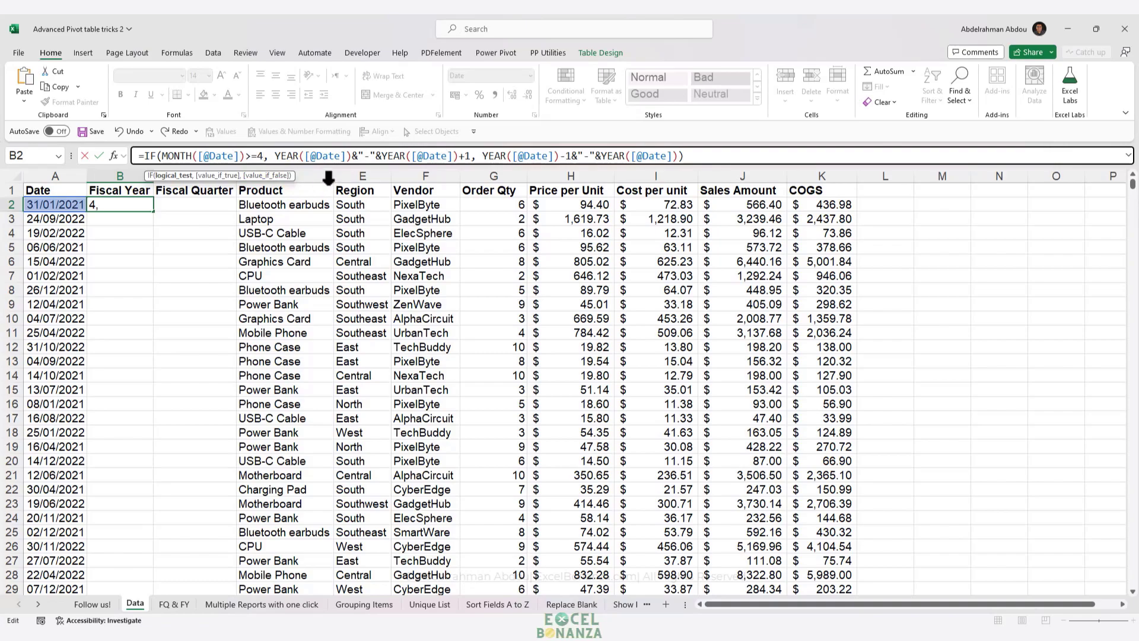
key("BackSpace")
type("4")
left_click(705, 157)
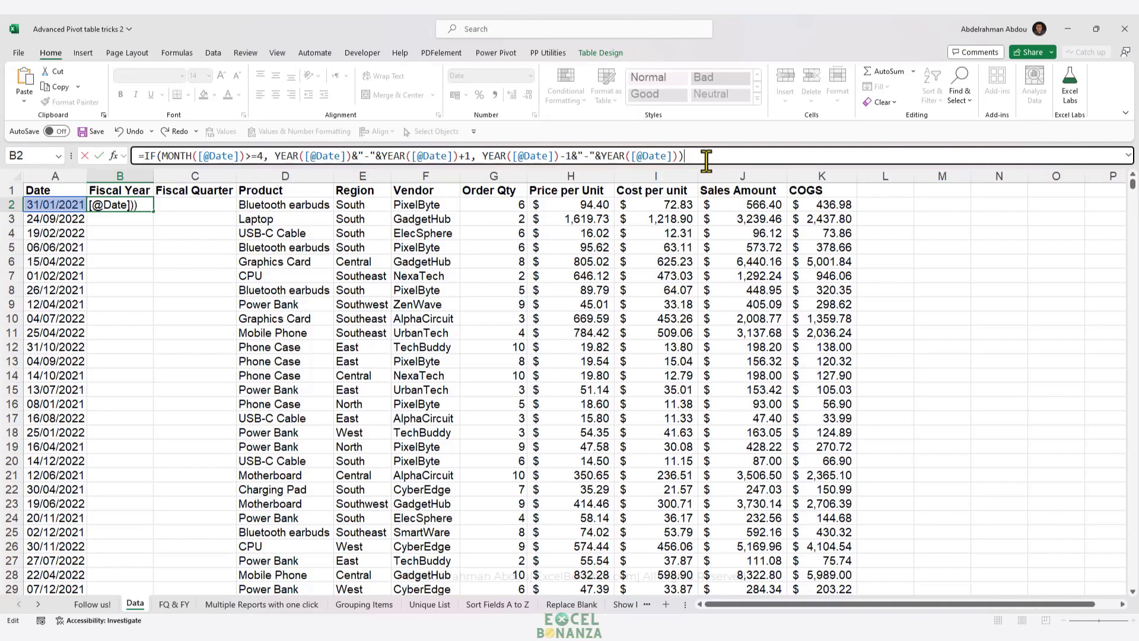
key("Return")
Examine the Fiscal Year result in row 2 against its date and the formula's true and false arguments
left_click(132, 206)
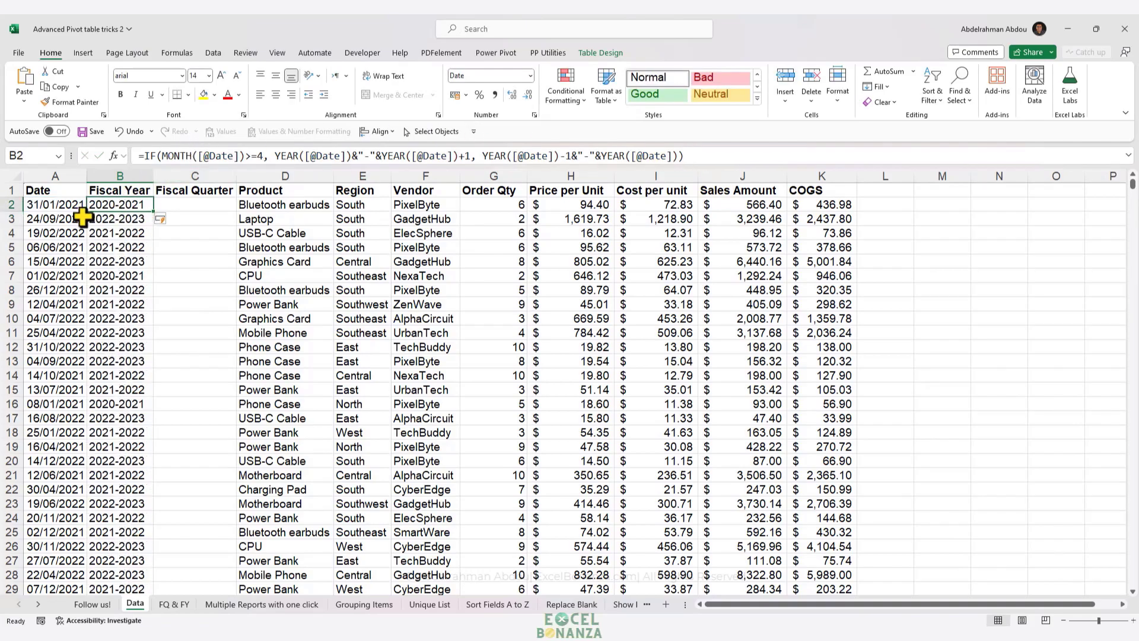
key("Left")
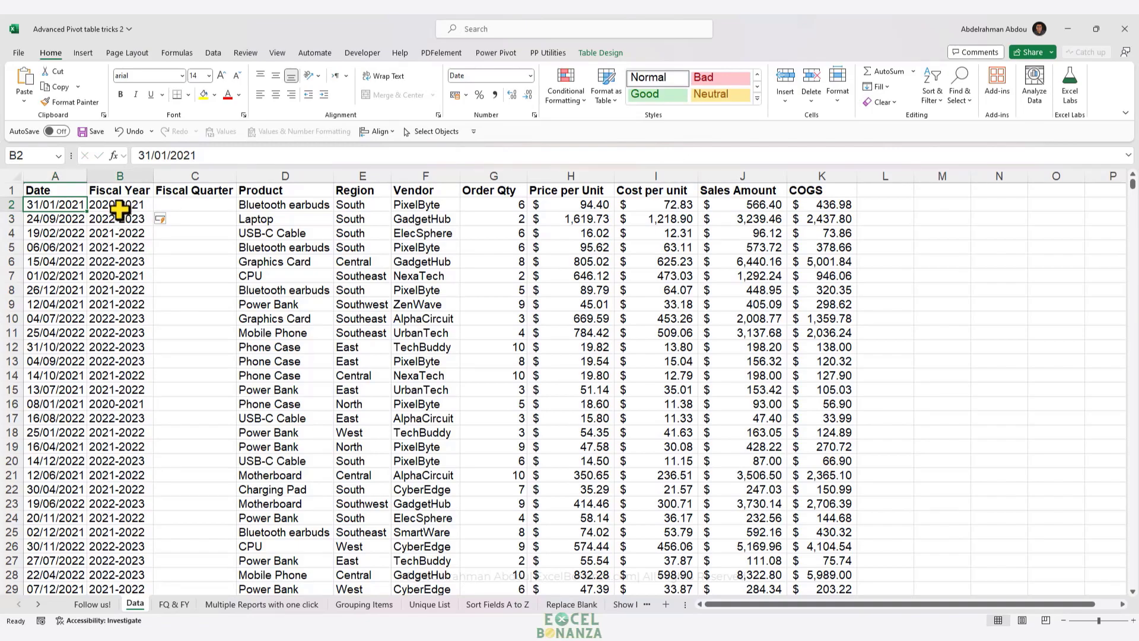
left_click(118, 208)
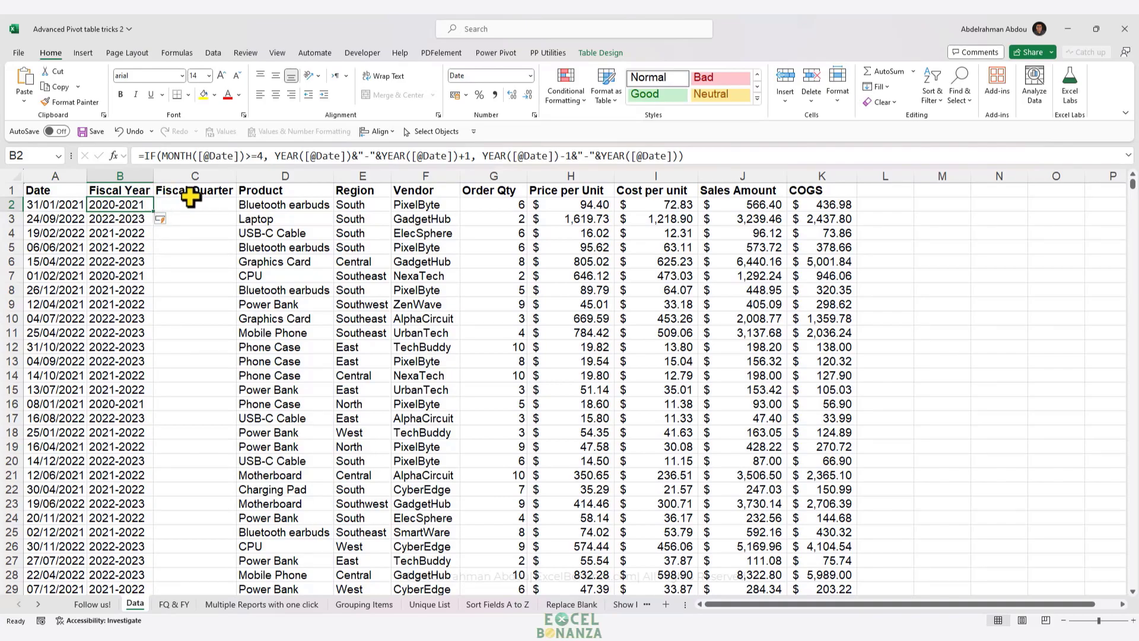
left_click(358, 155)
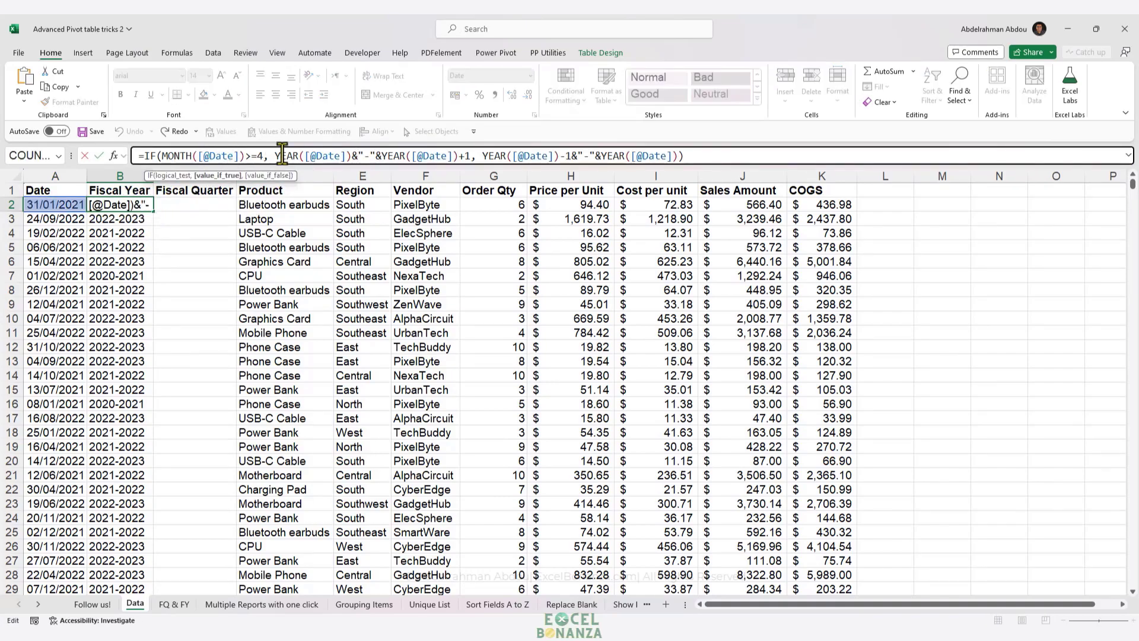
left_click(467, 156)
key("ctrl+shift+Left")
key("ctrl+shift+Left")
key("ctrl+shift+Left")
key("ctrl+shift+Left")
key("ctrl+shift+Left")
key("ctrl+shift+Left")
key("ctrl+shift+Left")
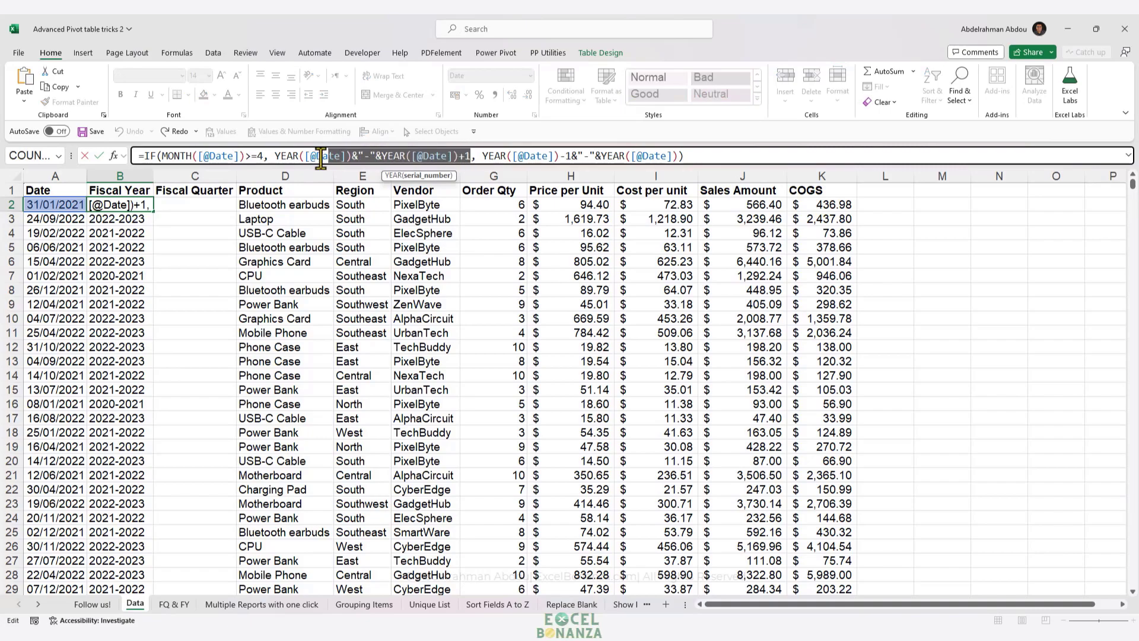
left_click_drag(481, 156, 679, 156)
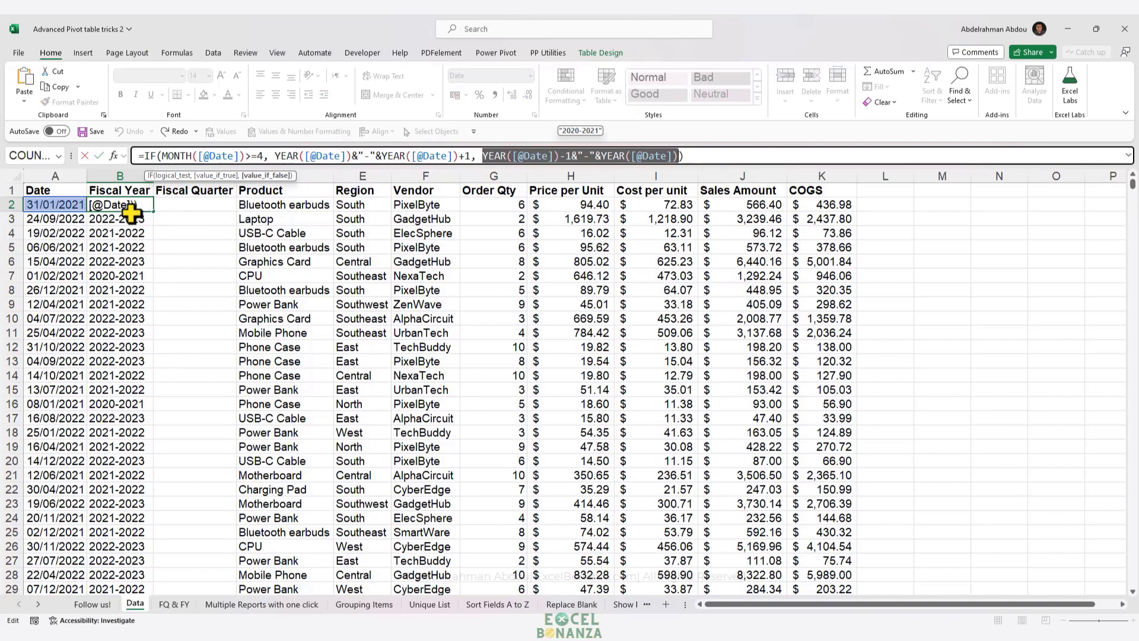
key("ctrl+Return")
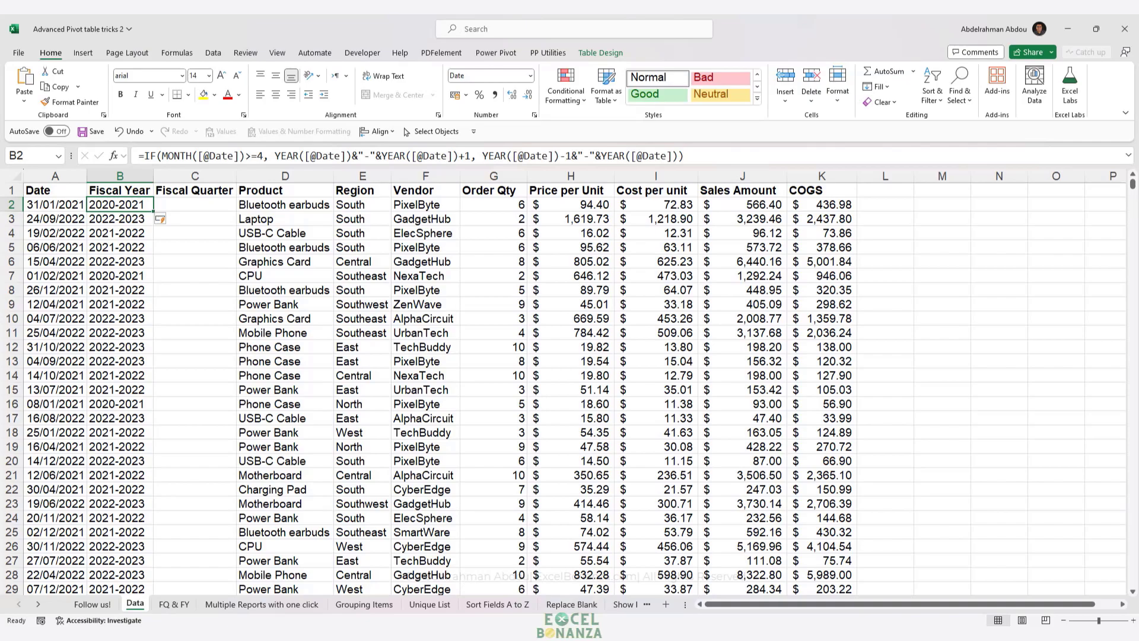
Enter the draft formula ="Q"&CHOOSE(MONTH(Date),4,4,4,1,1,1,2,2,2,3,3,3) in cell C2 under Fiscal Quarter
key("alt+Tab")
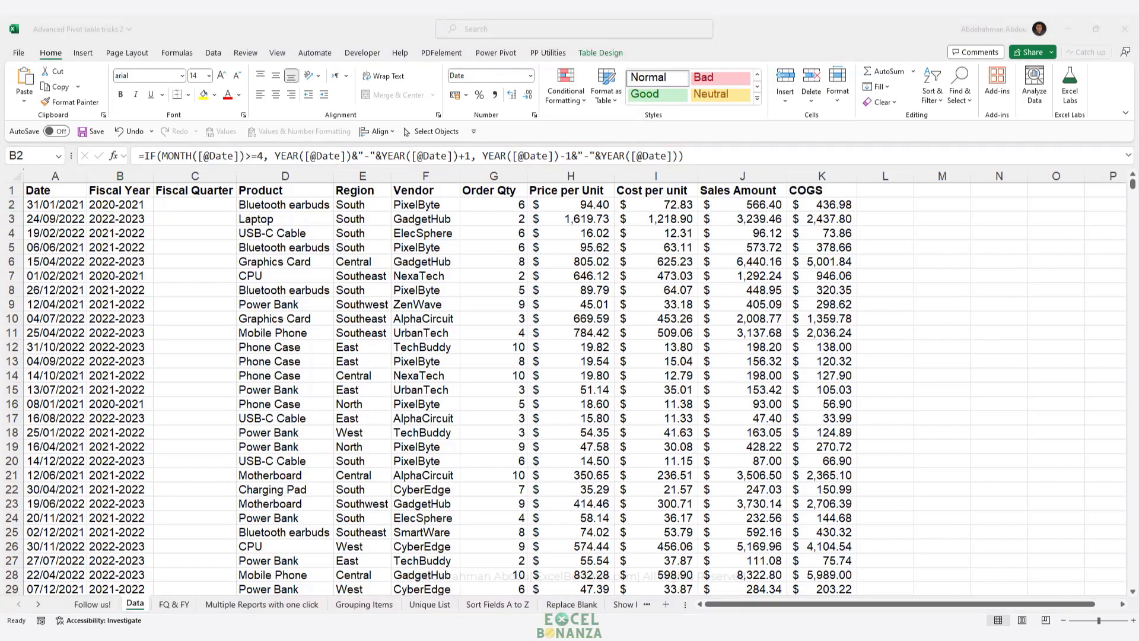
left_click(183, 203)
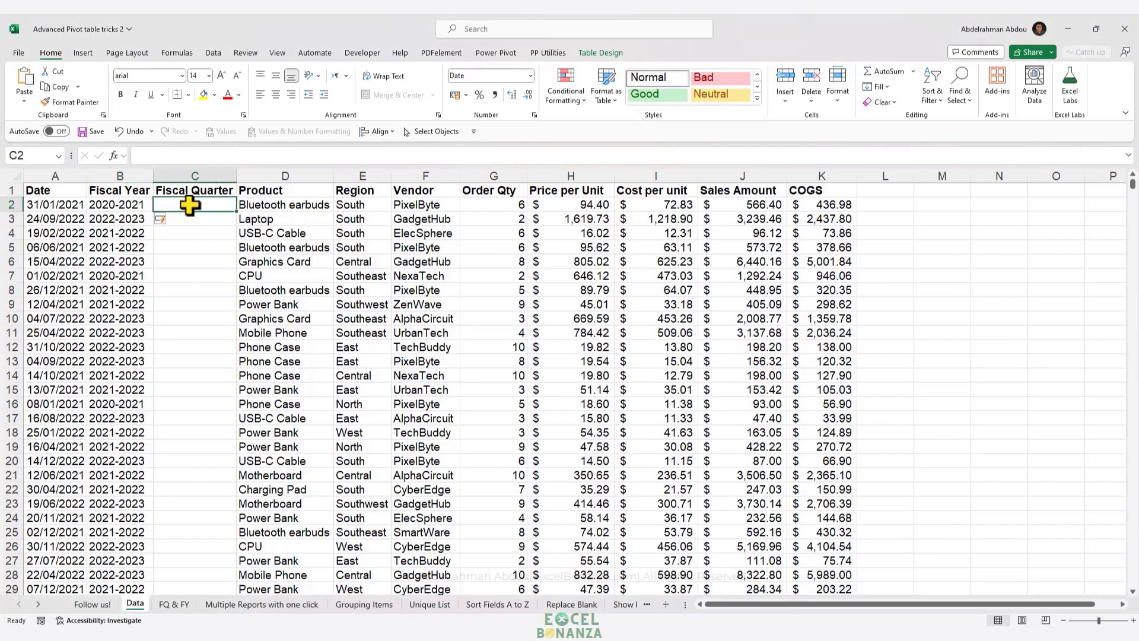
left_click(193, 156)
type("=\"Q\"&CHOOSE(MONTH(Date),4,4,4,1,1,1,2,2,2,3,3,3)")
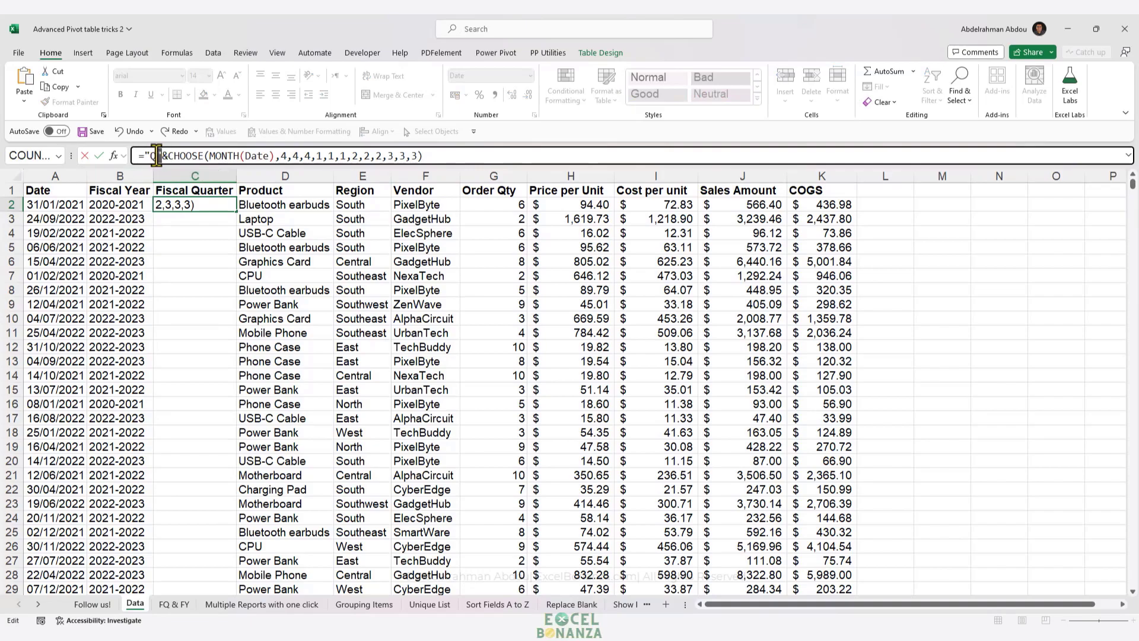
left_click(157, 155)
left_click(192, 155)
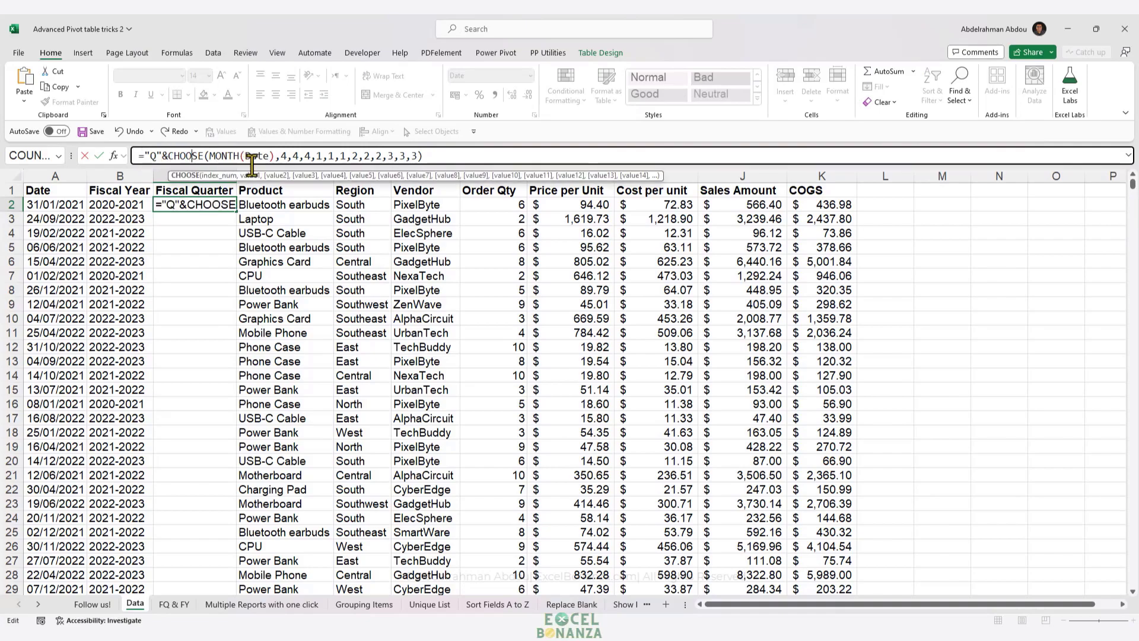
double_click(257, 156)
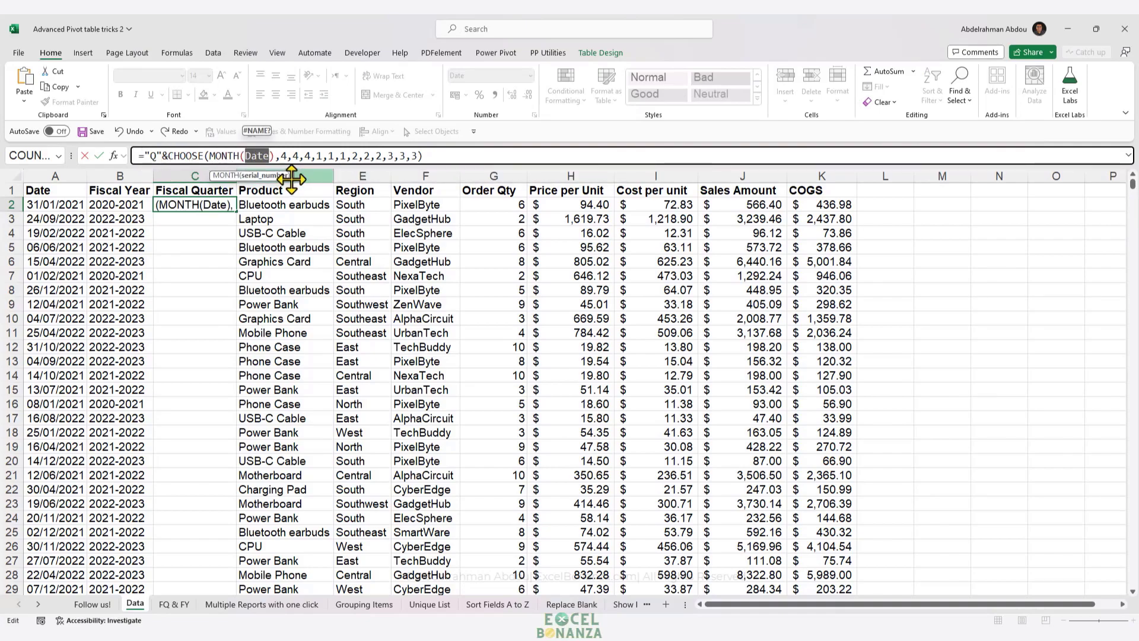
left_click(51, 206)
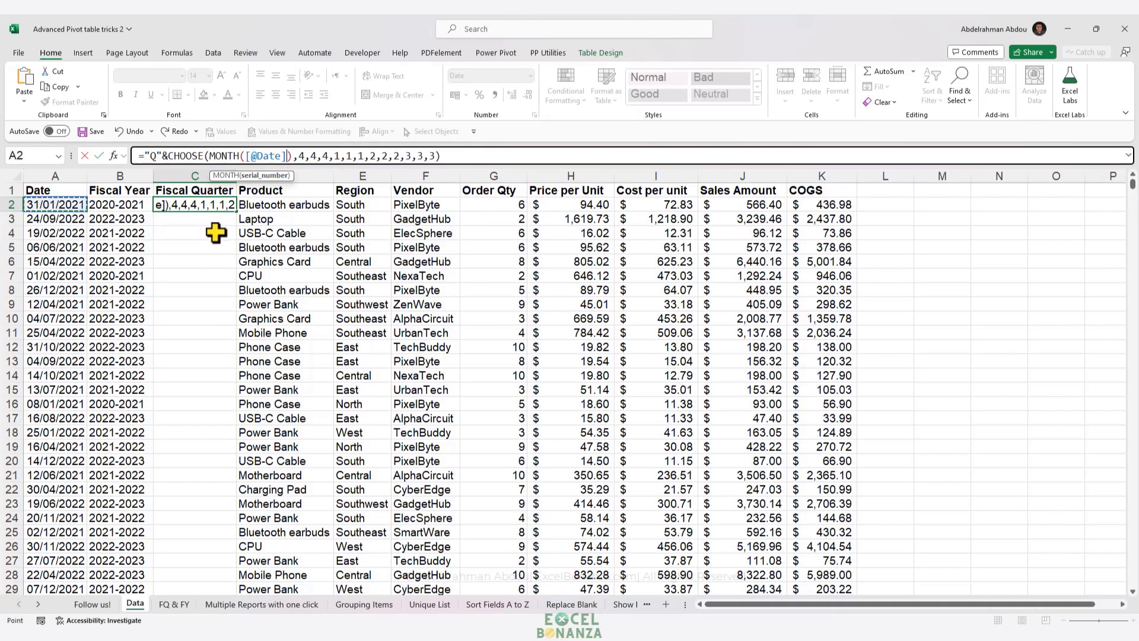
left_click(289, 155)
type(")")
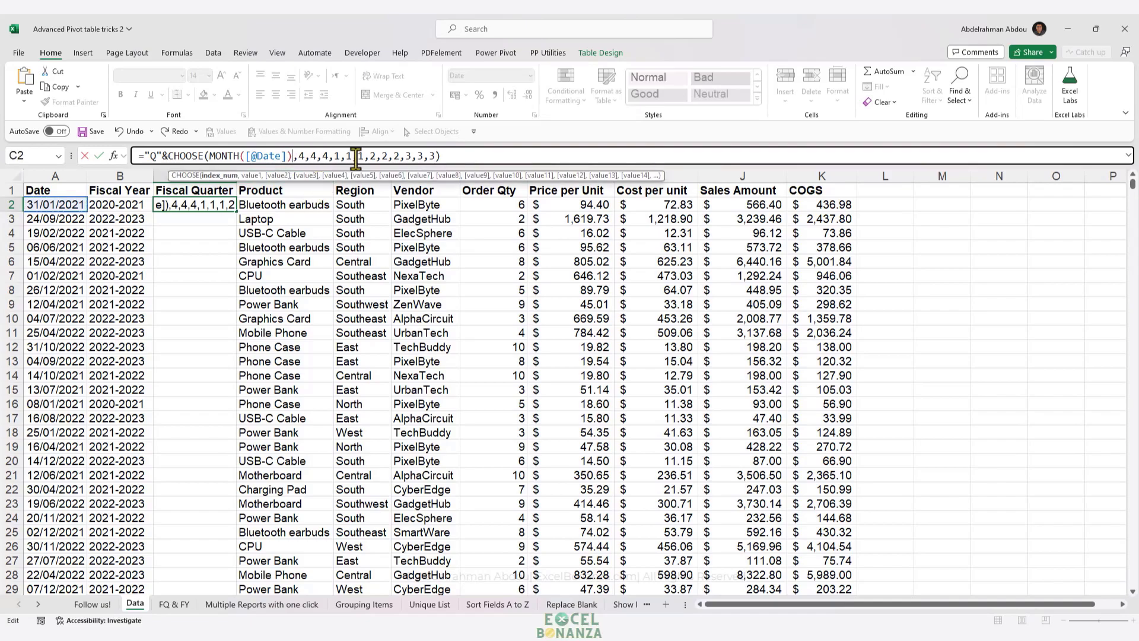
Review the CHOOSE formula's month argument and quarter values, commit it to the Fiscal Quarter column, and check row 2 against its date
left_click_drag(290, 156, 210, 155)
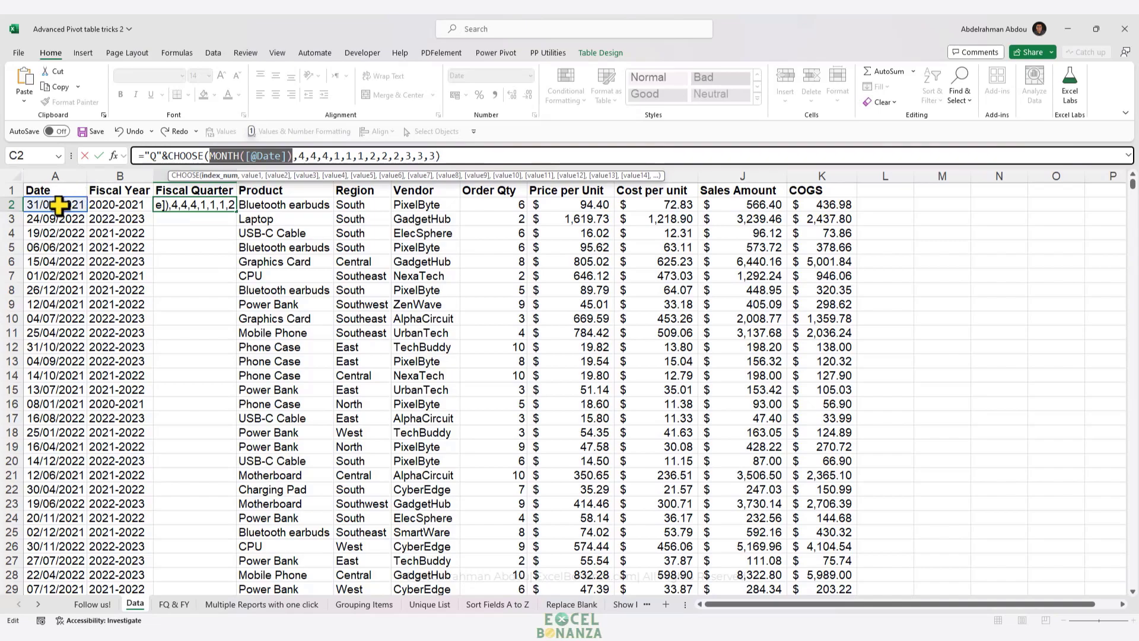
left_click(295, 157)
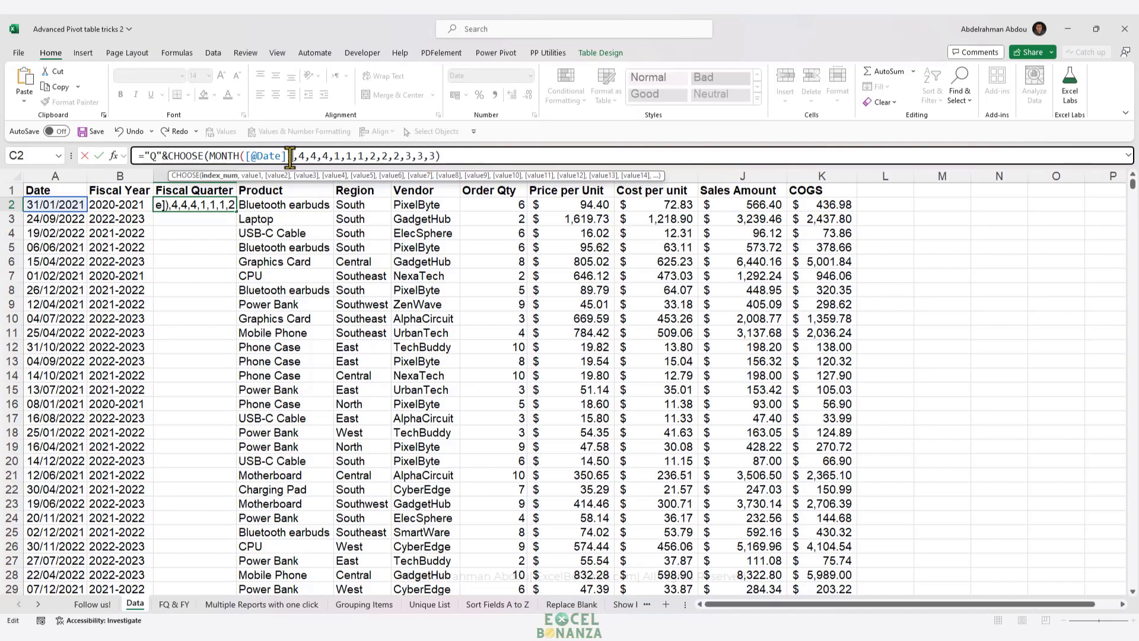
type(")")
key("Right")
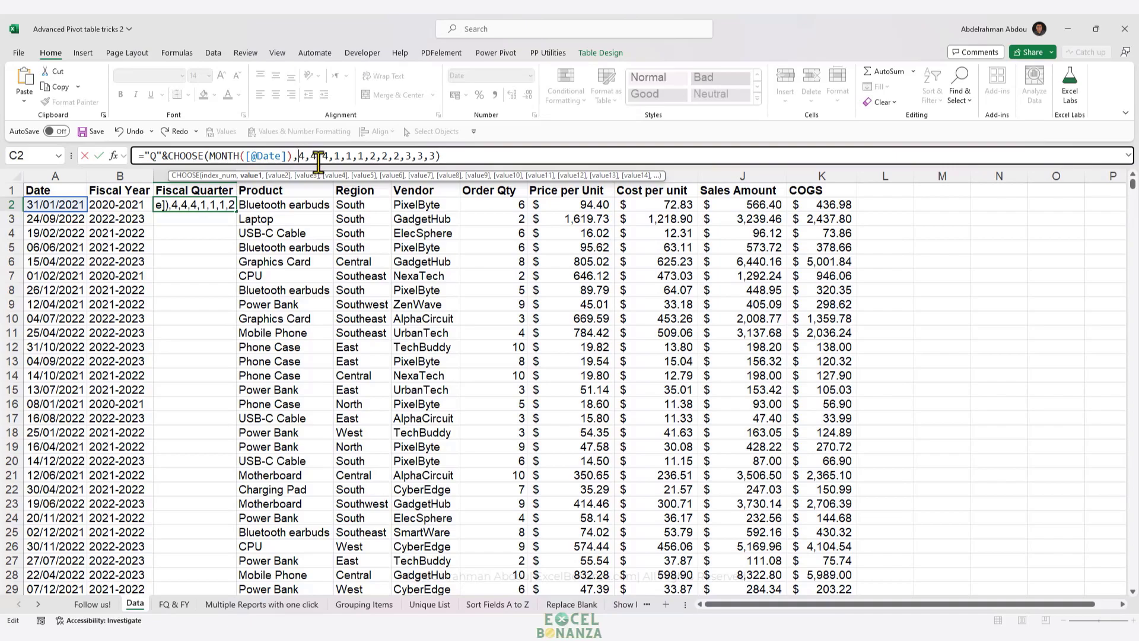
left_click(328, 156)
left_click(460, 157)
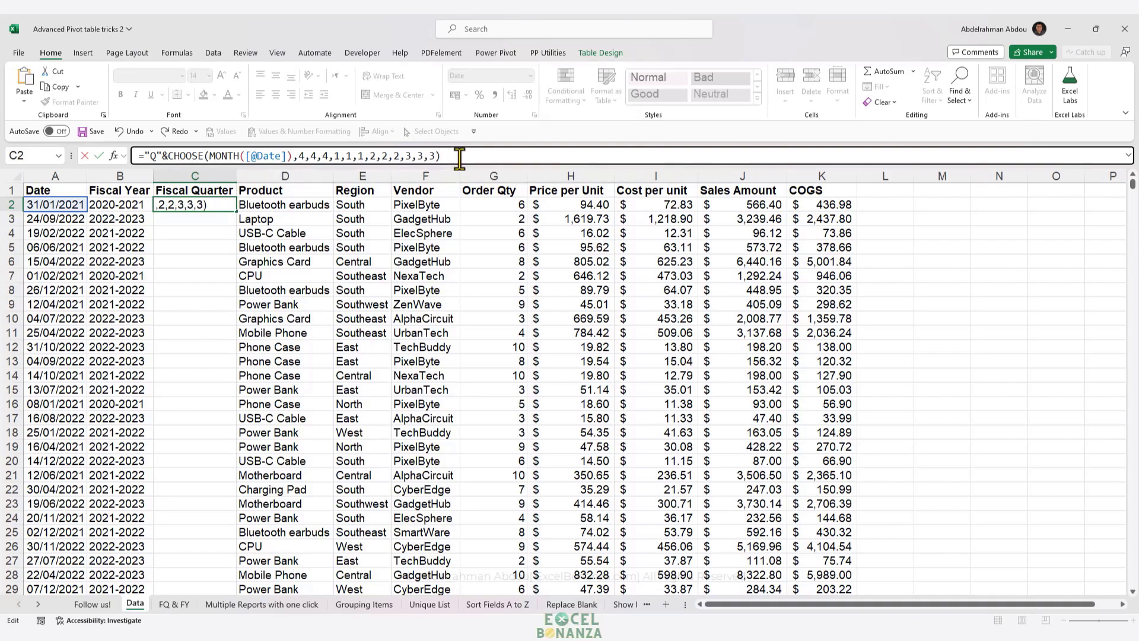
key("ctrl+Return")
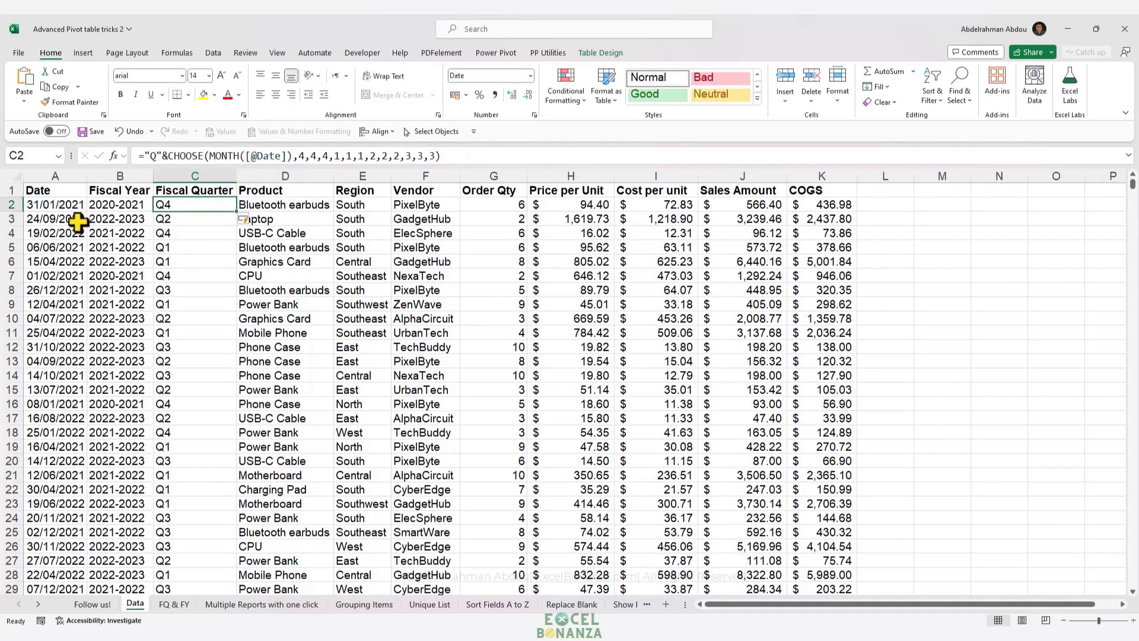
left_click(56, 207)
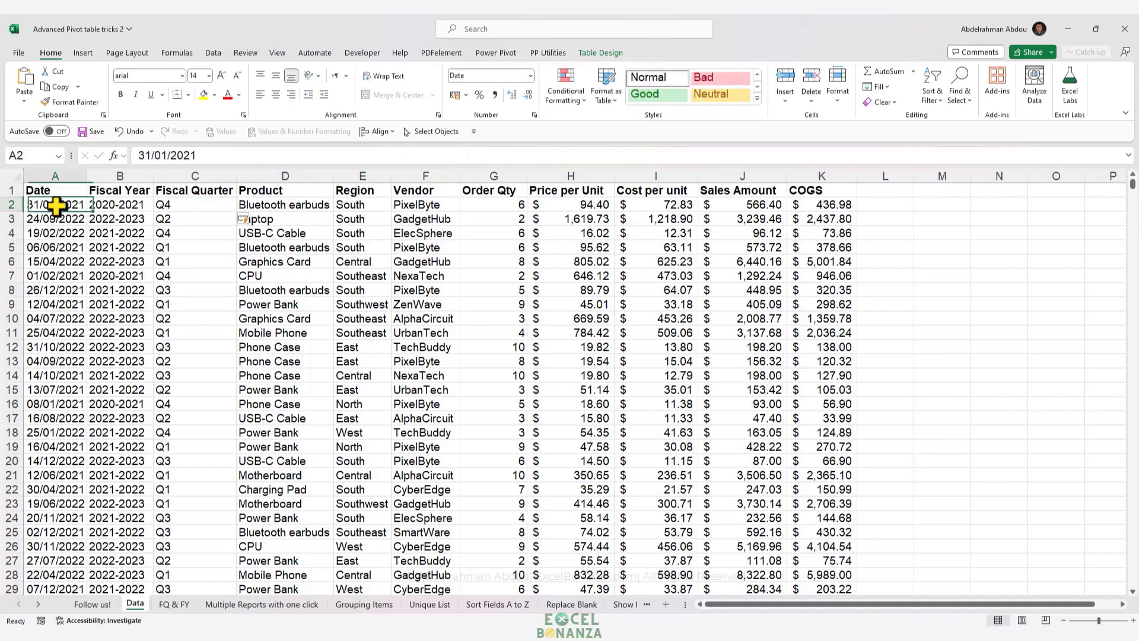
left_click(178, 207)
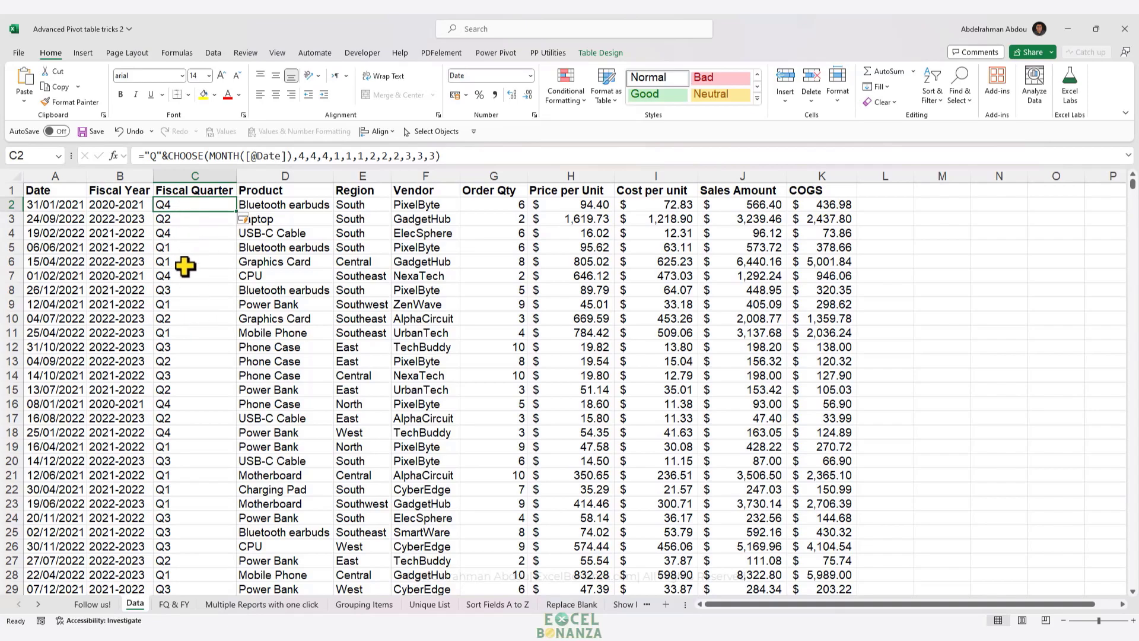
Refresh the fiscal year and quarter pivot table on the FQ & FY sheet
left_click(165, 603)
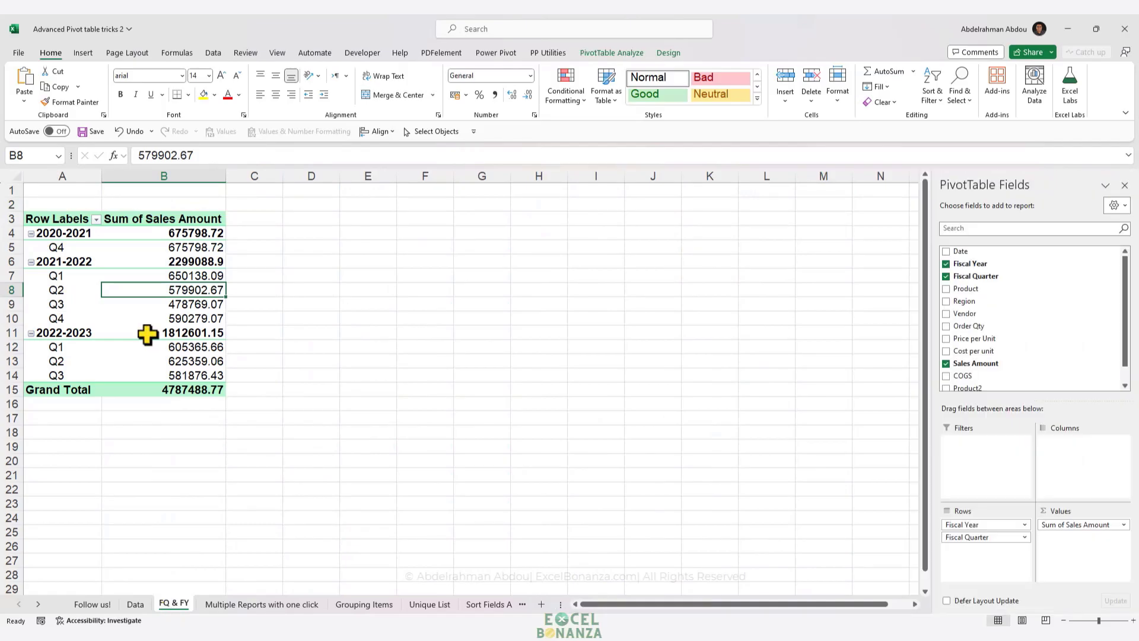
left_click(159, 263)
right_click(159, 262)
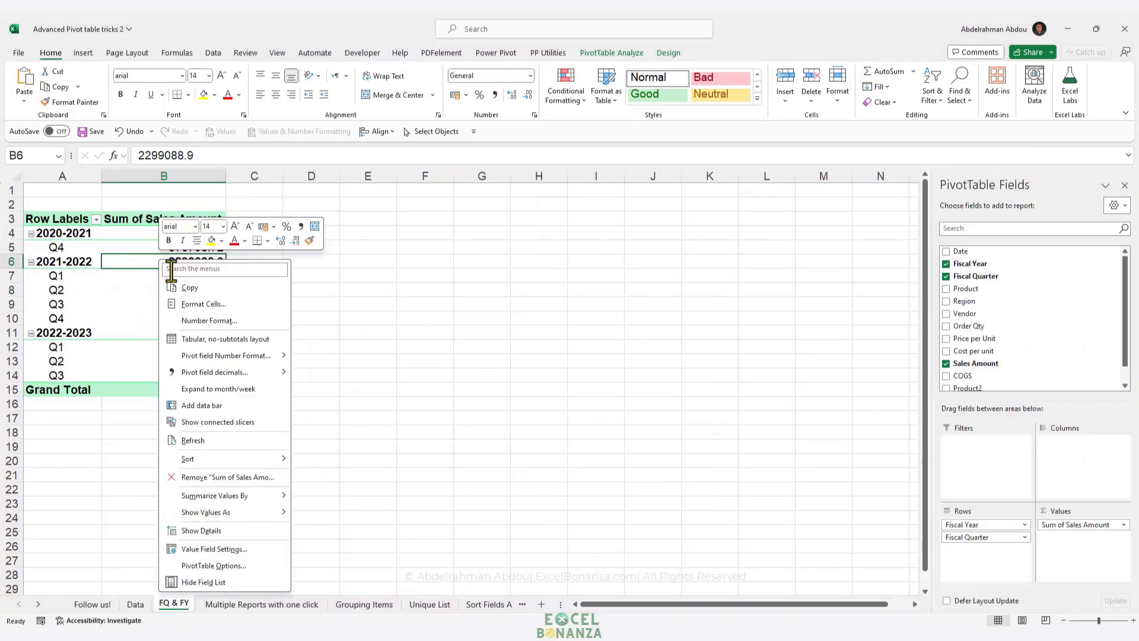
left_click(205, 440)
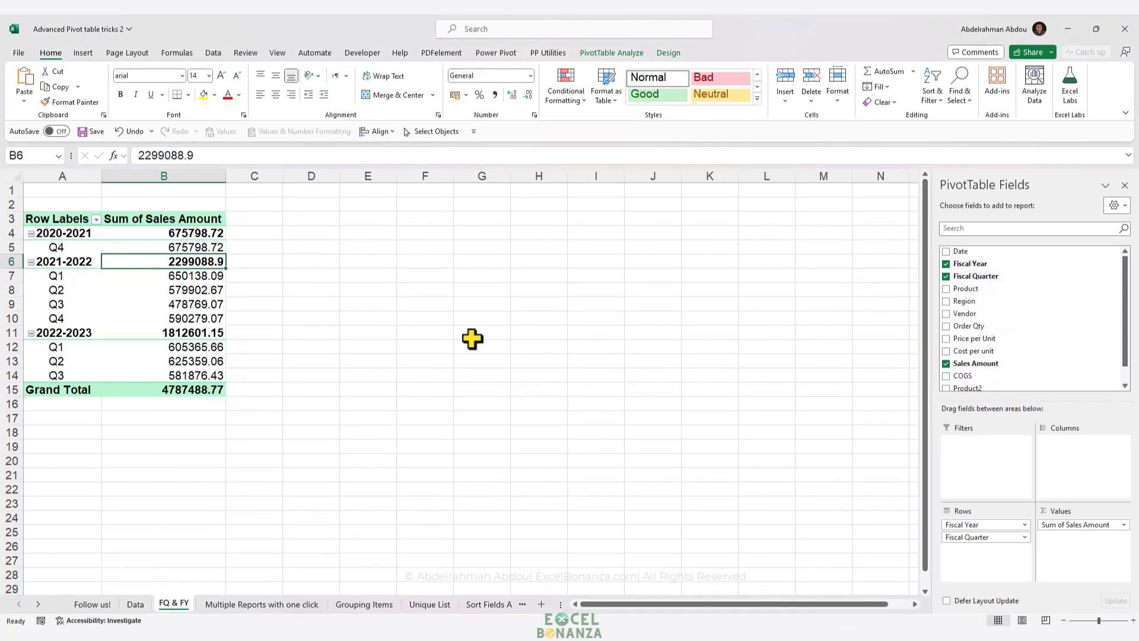
key("Down")
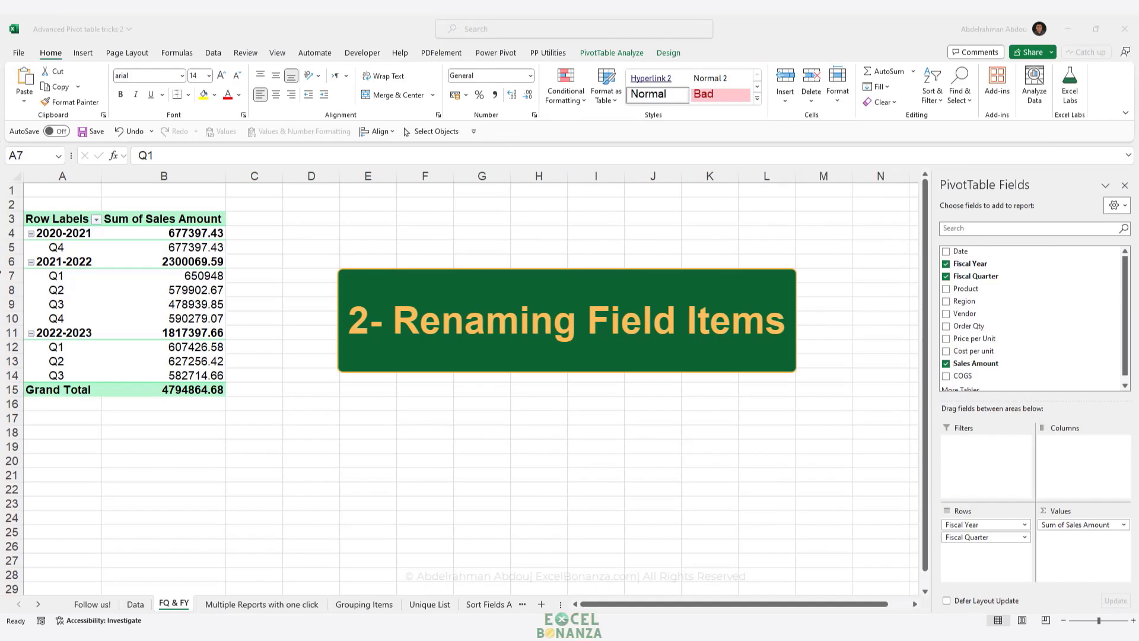
Rename the Q1 item under 2021-2022 as Quarter 1 and check the matching item under 2022-2023
left_click(93, 277)
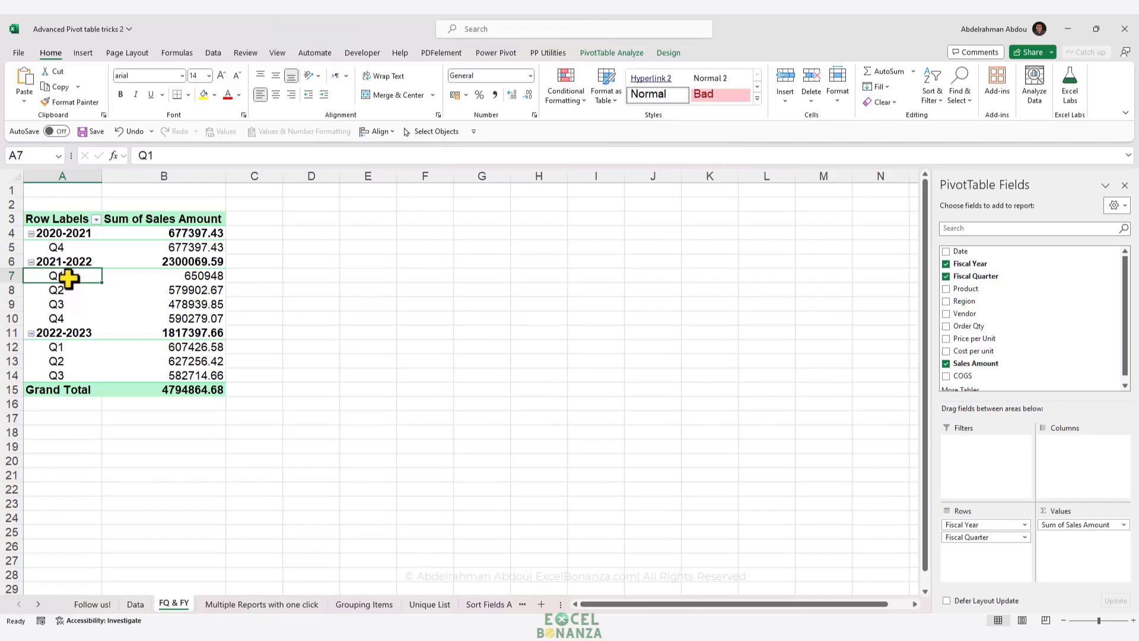
type("Q")
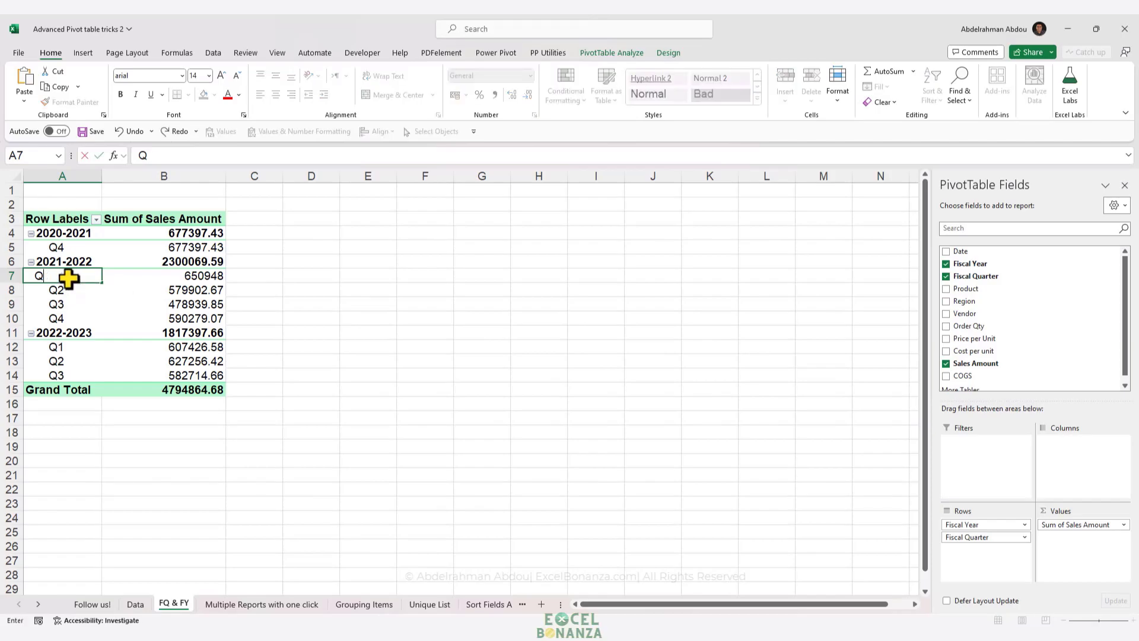
key("Return")
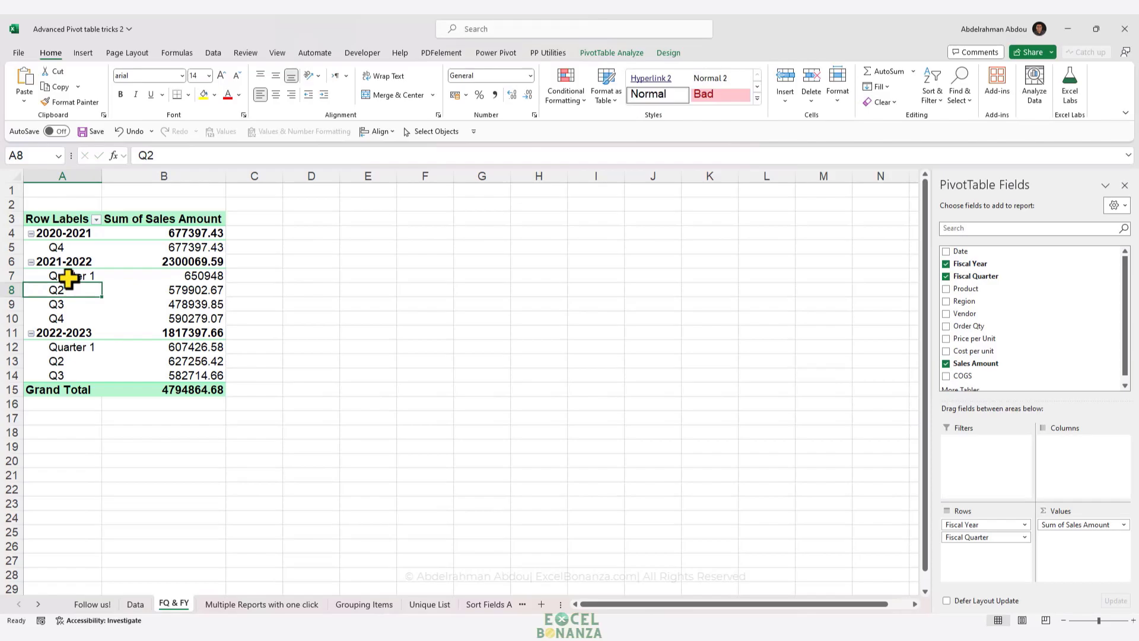
left_click(85, 282)
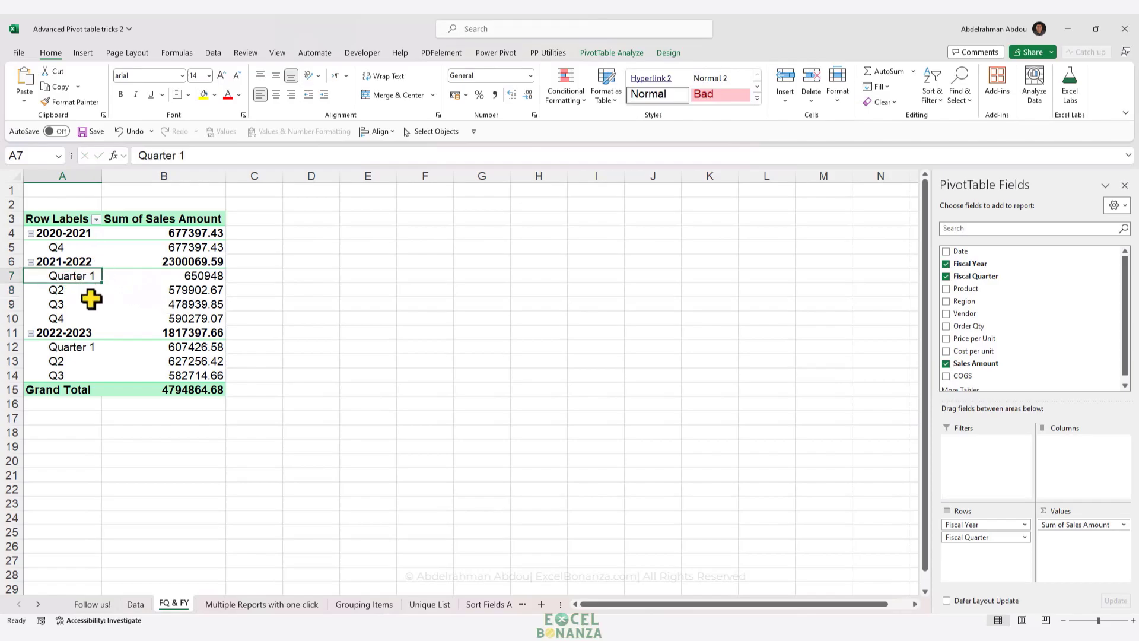
left_click(89, 349)
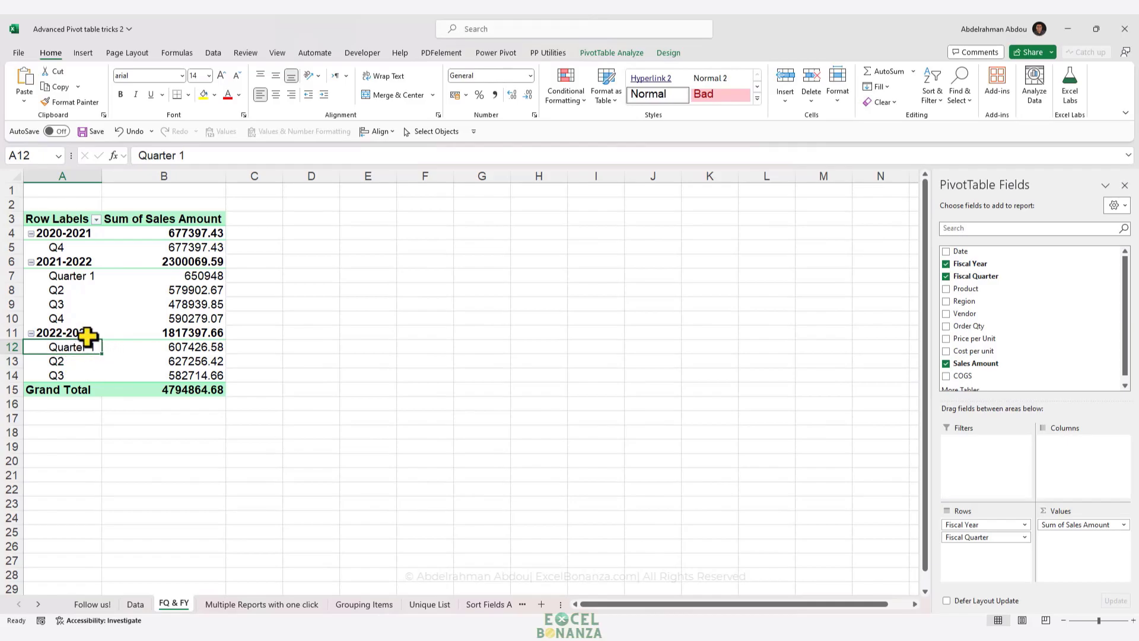
Rename the Q2 item under 2021-2022 as Quarter 2 and check the matching item under 2022-2023
left_click(70, 290)
type("Quarter 1")
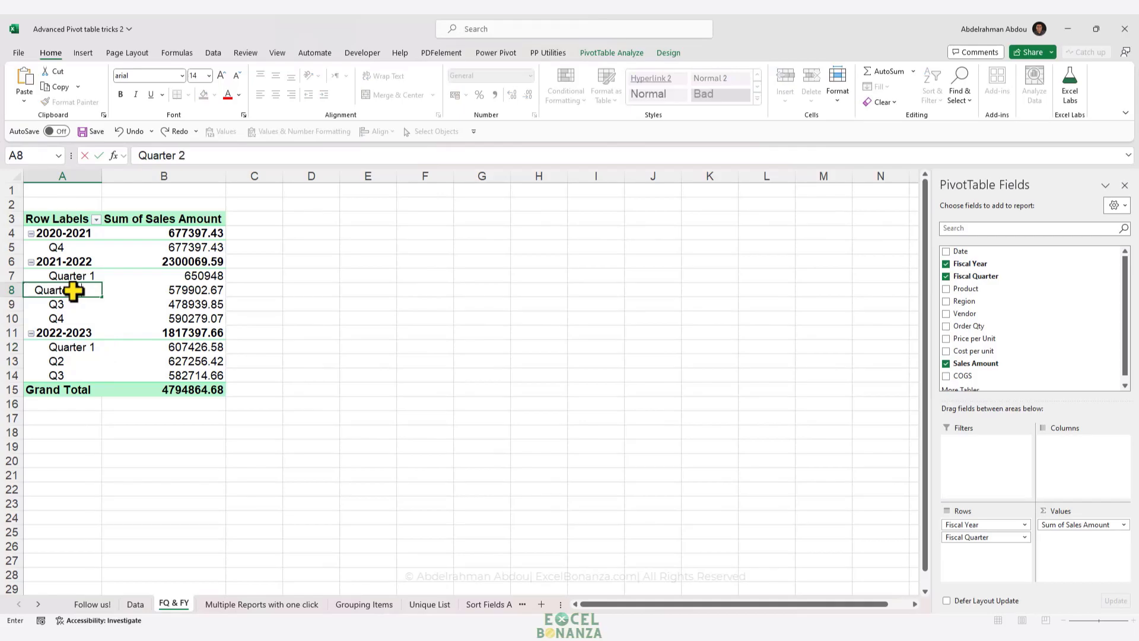
key("Return")
left_click(74, 362)
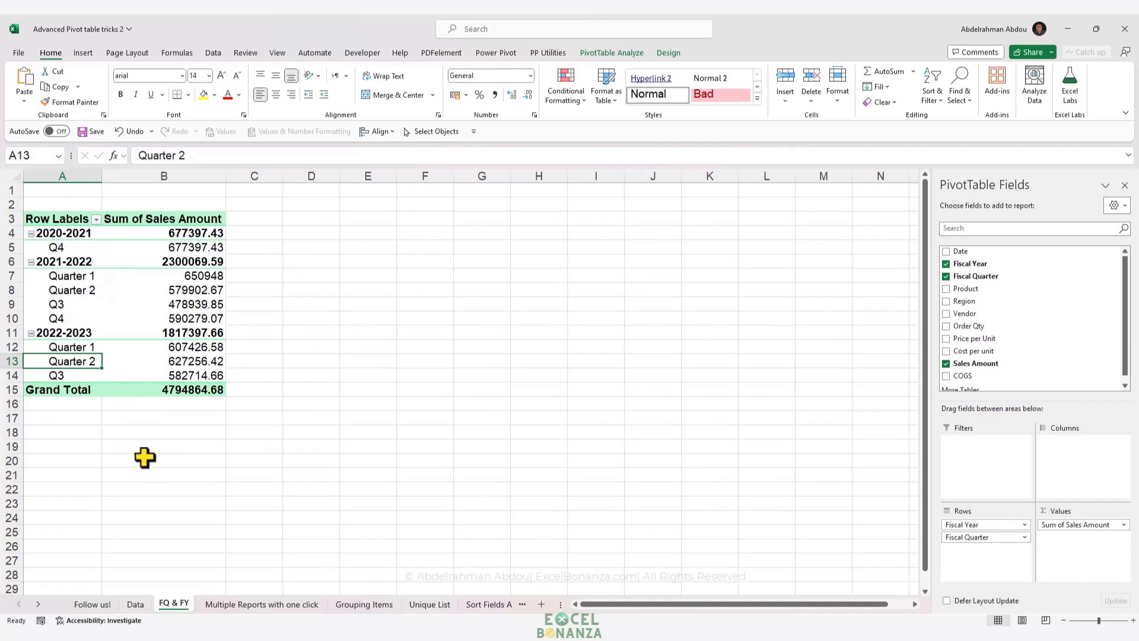
Check the Fiscal Quarter source values on the Data sheet against the renamed items in the FQ & FY pivot table
left_click(138, 604)
left_click(214, 275)
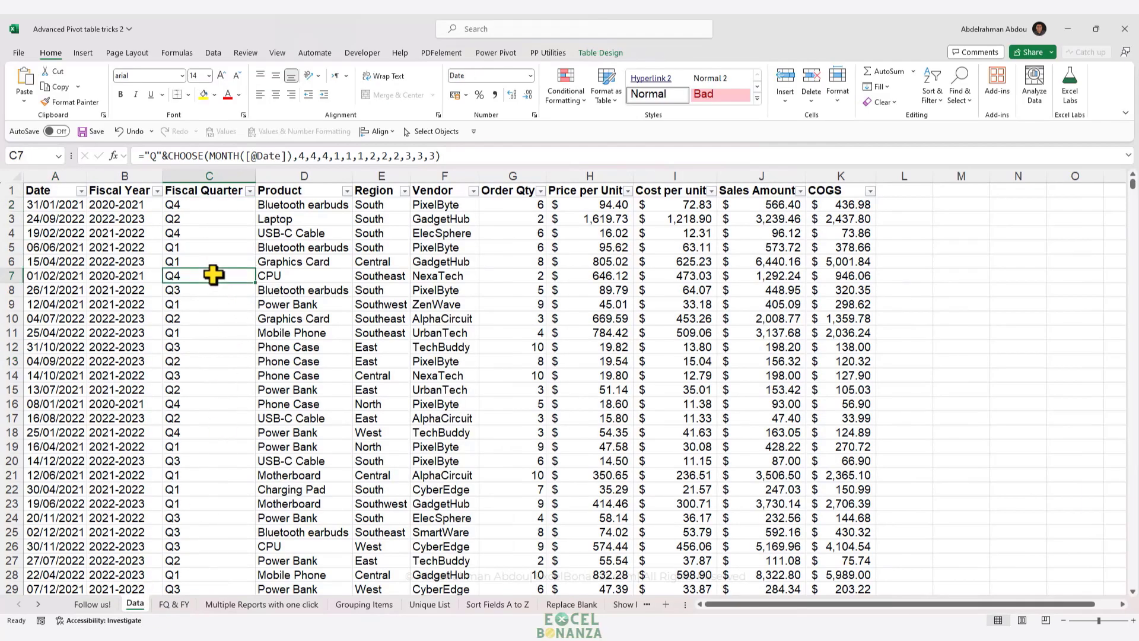
left_click(176, 605)
left_click(94, 291)
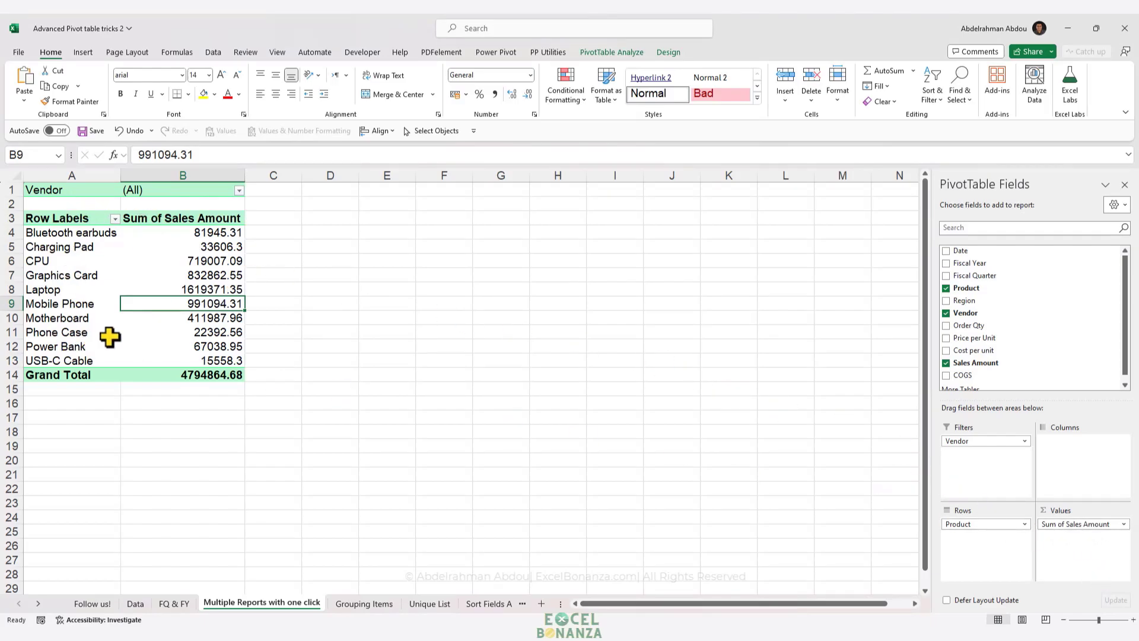
Examine the vendors available in the Vendor report filter on the Multiple Reports with one click sheet
left_click(147, 253)
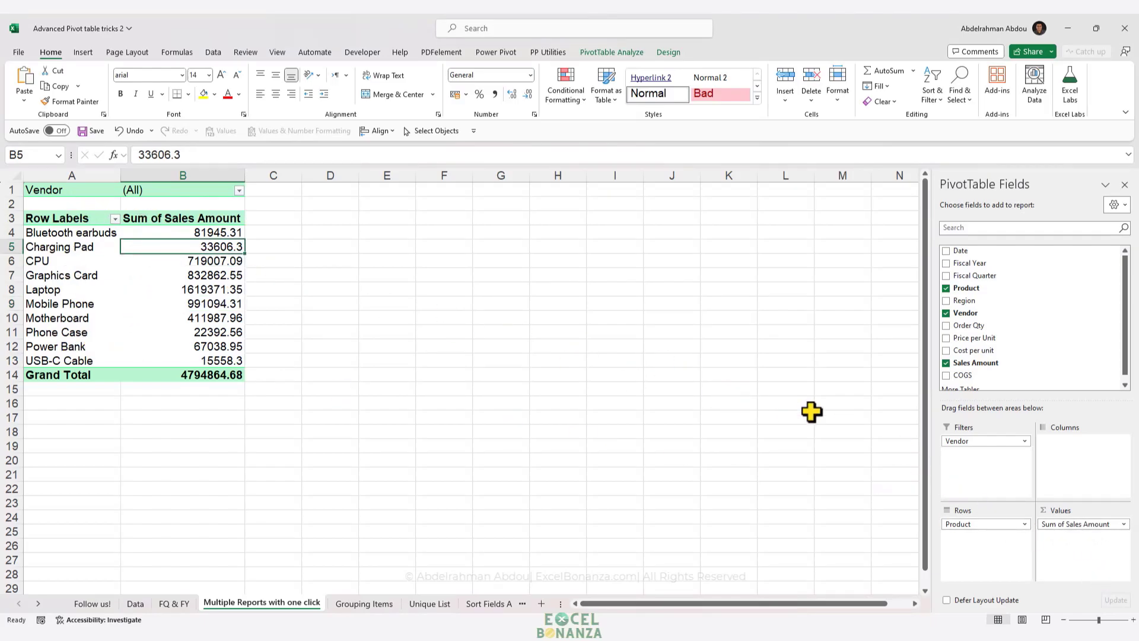
left_click(238, 190)
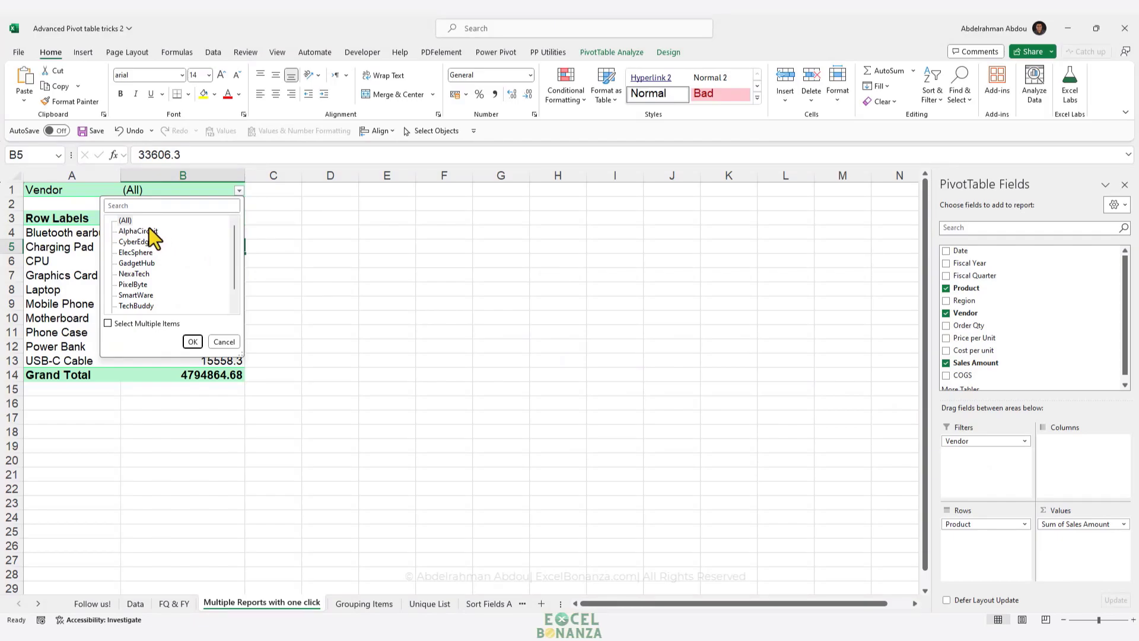
scroll(162, 232, "down", 1)
scroll(170, 273, "up", 1)
scroll(171, 247, "down", 1)
scroll(160, 261, "up", 1)
scroll(163, 297, "down", 1)
scroll(169, 302, "up", 1)
key("Escape")
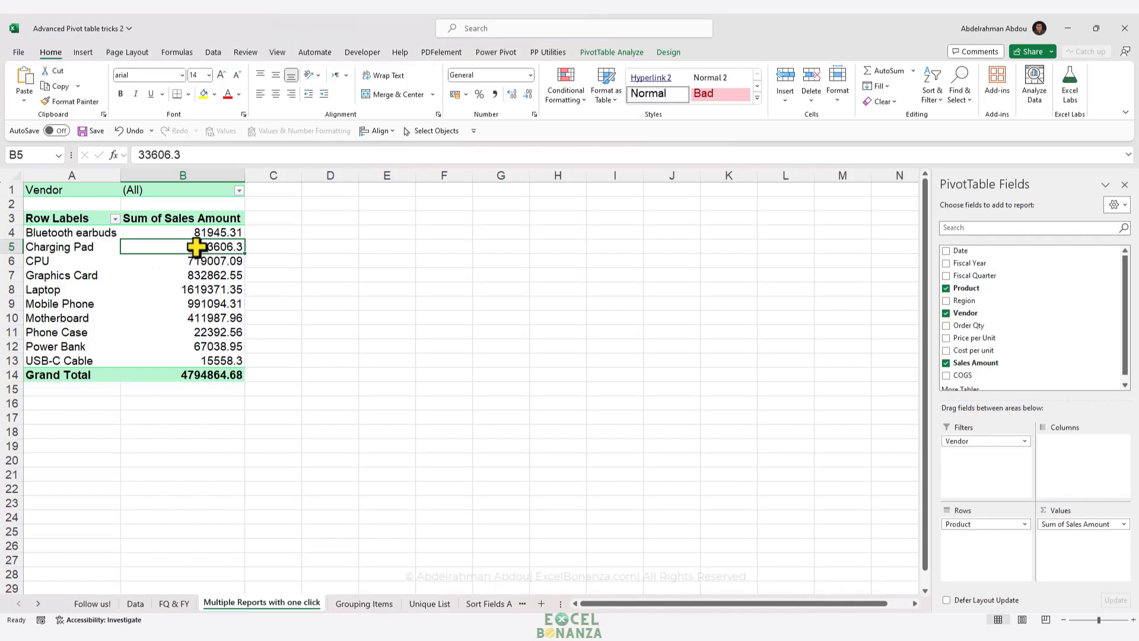
Generate a separate report sheet for each vendor with Show Report Filter Pages on the Vendor field
left_click(603, 55)
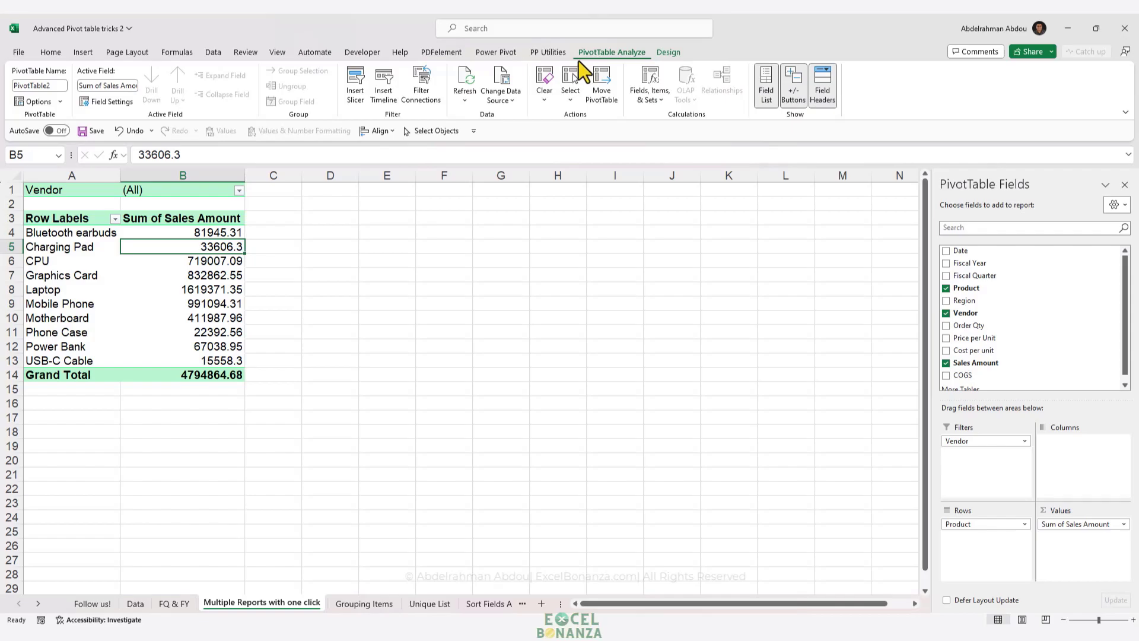
left_click(61, 101)
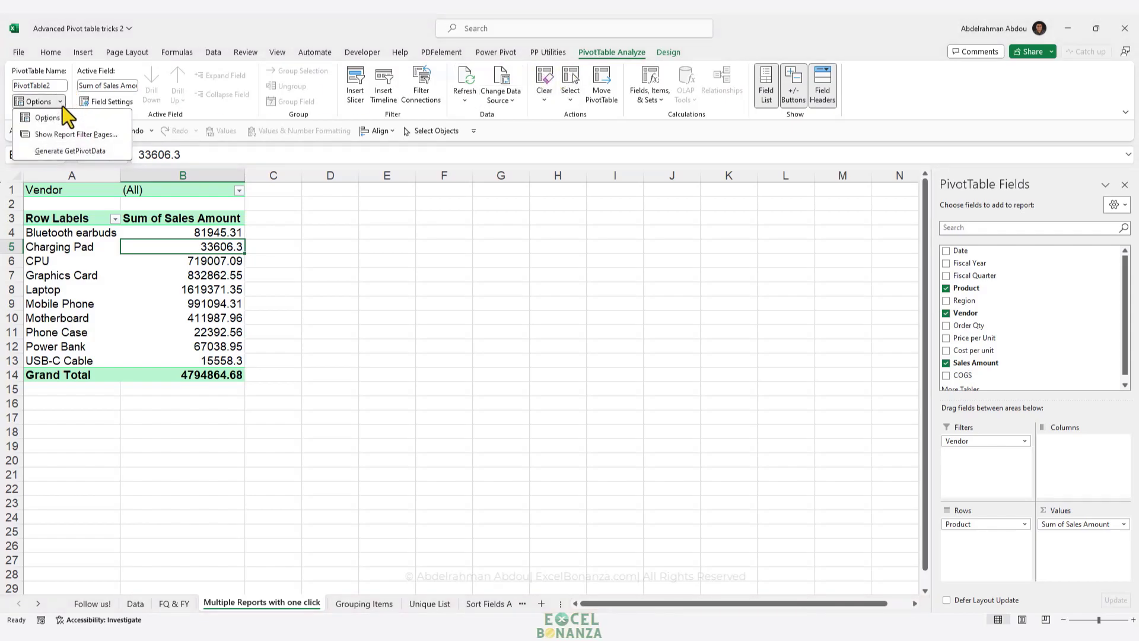
left_click(50, 136)
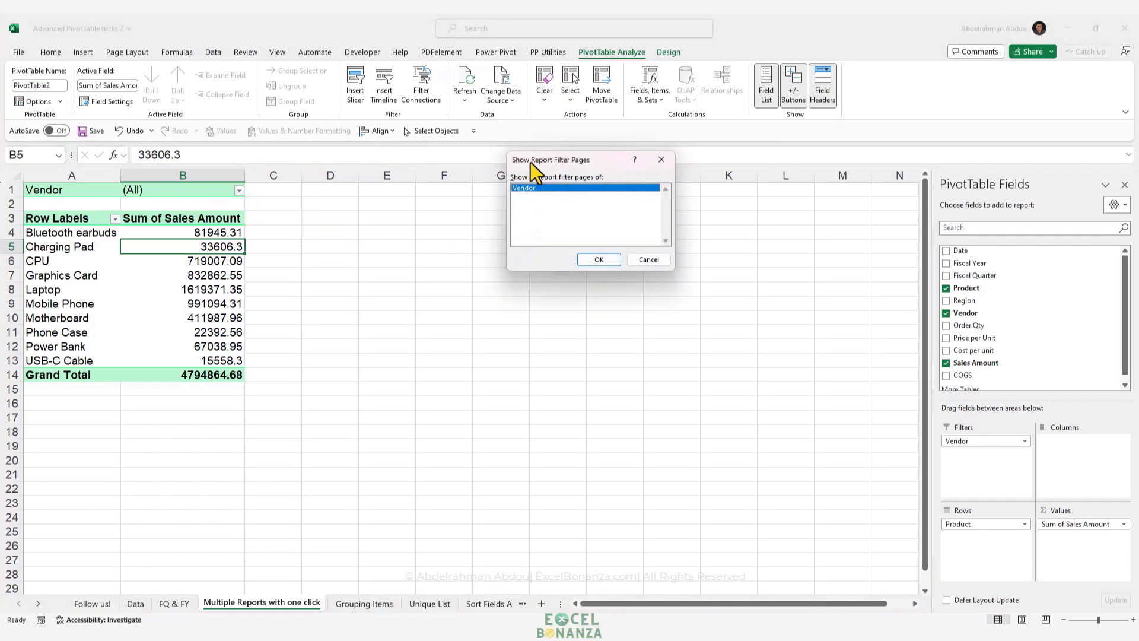
left_click_drag(529, 163, 339, 175)
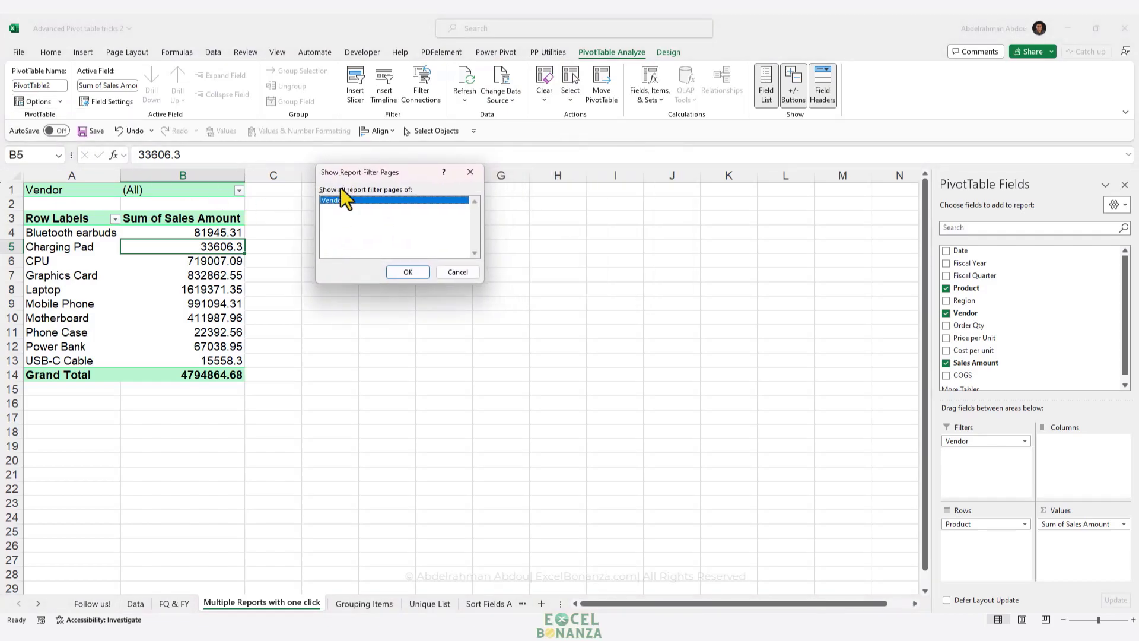
left_click(396, 270)
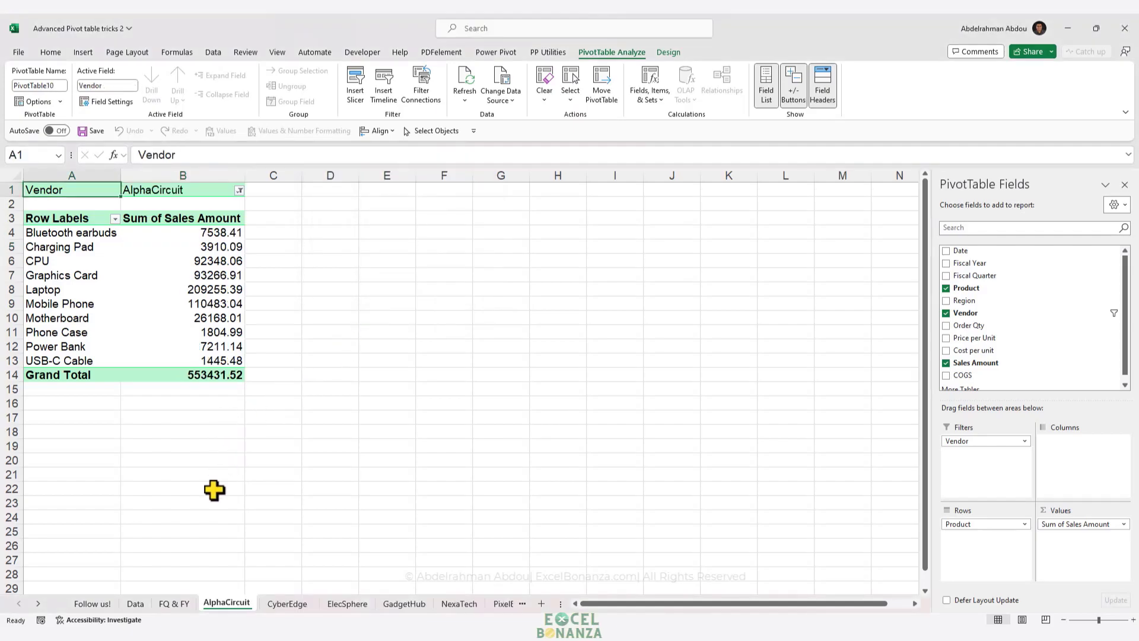
Look through the AlphaCircuit, CyberEdge and ElecSphere report sheets
left_click(280, 611)
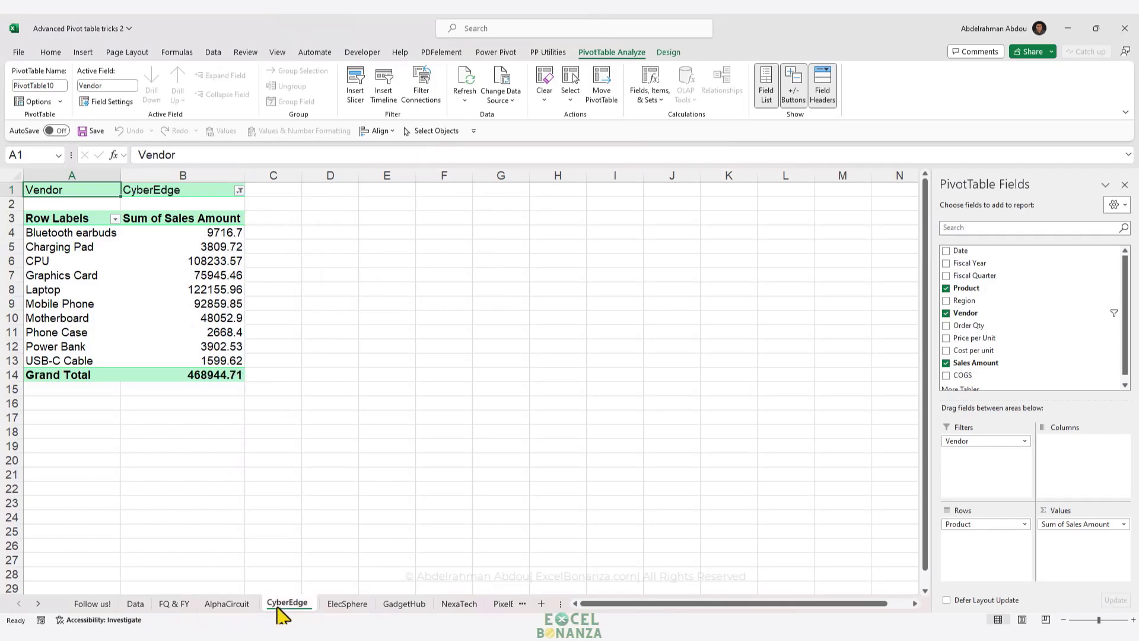
left_click(218, 611)
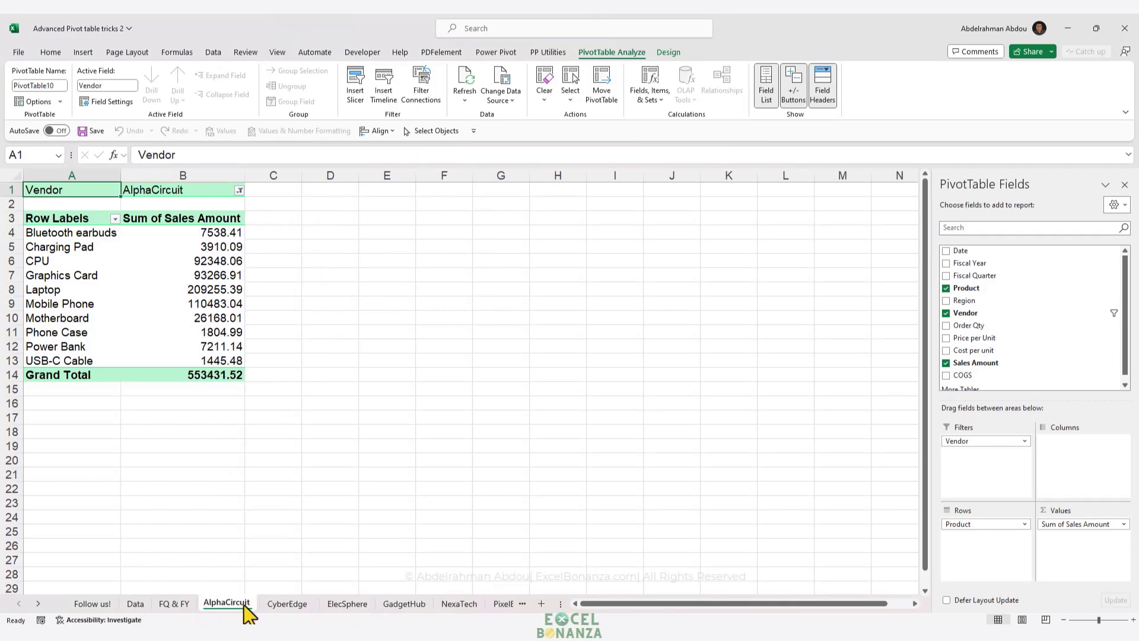
left_click(294, 612)
left_click(356, 609)
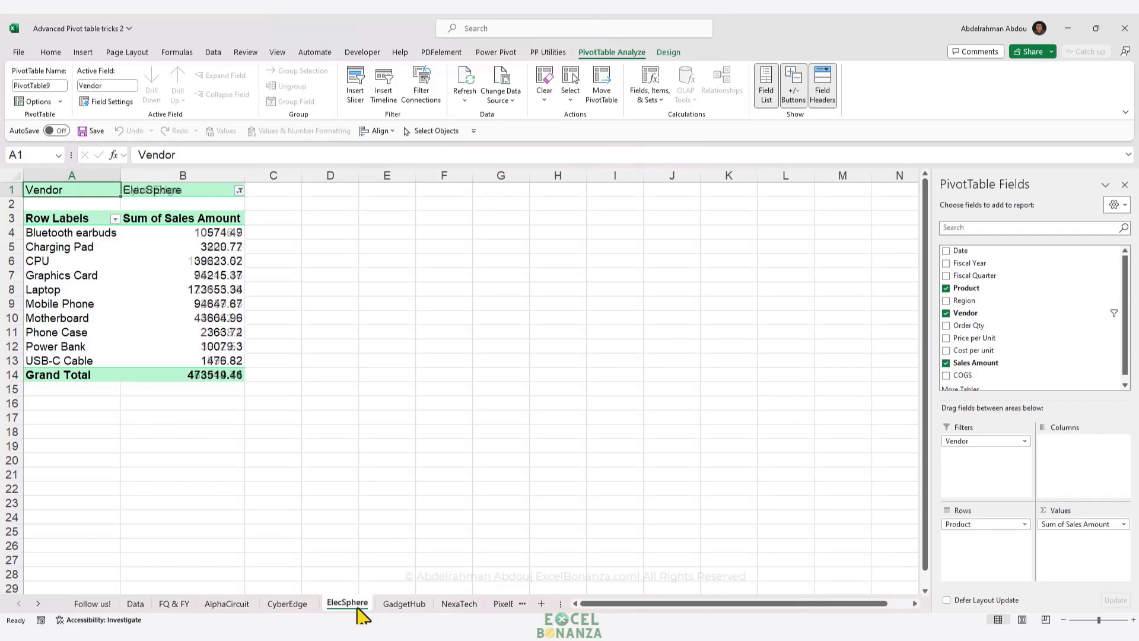
Look through the remaining vendor report sheets, including GadgetHub, NexaTech and ZenWave
left_click(401, 611)
left_click(444, 605)
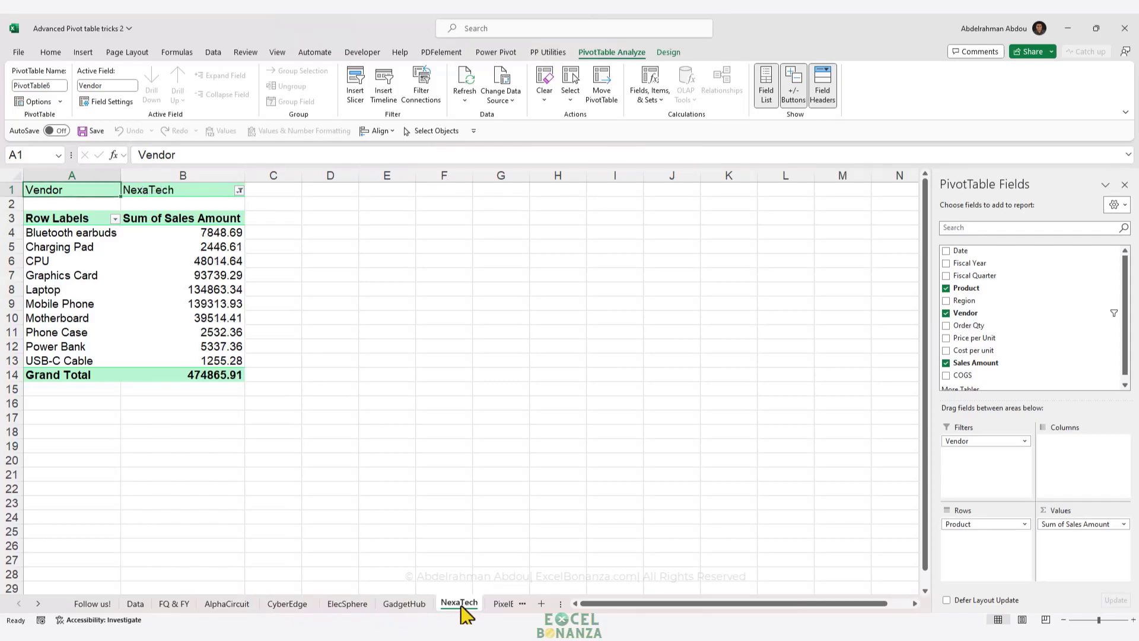
left_click(38, 604)
left_click(38, 604)
left_click(38, 604)
left_click(38, 604)
left_click(320, 604)
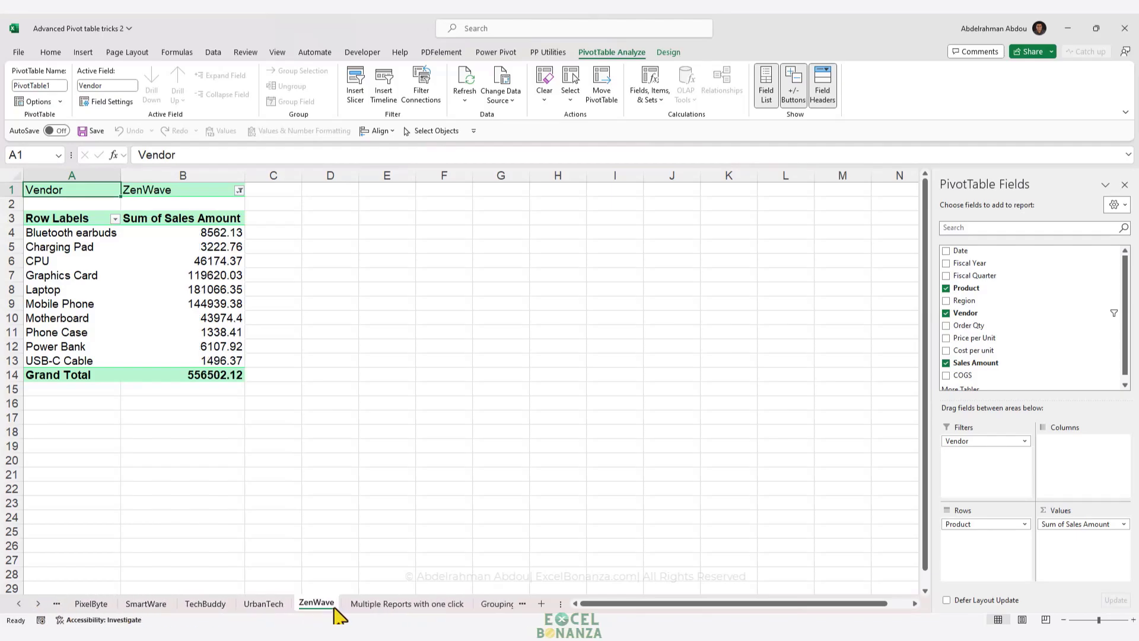
Delete all the generated vendor report sheets from AlphaCircuit through ZenWave together
left_click(19, 604)
left_click(159, 590)
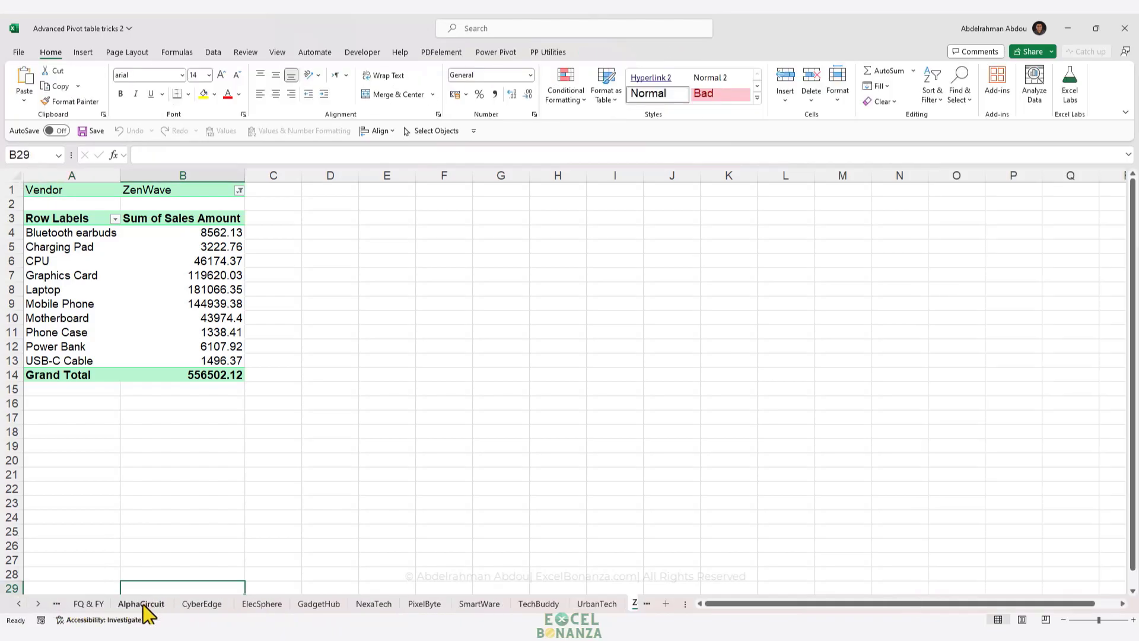
right_click(141, 603)
left_click(182, 372)
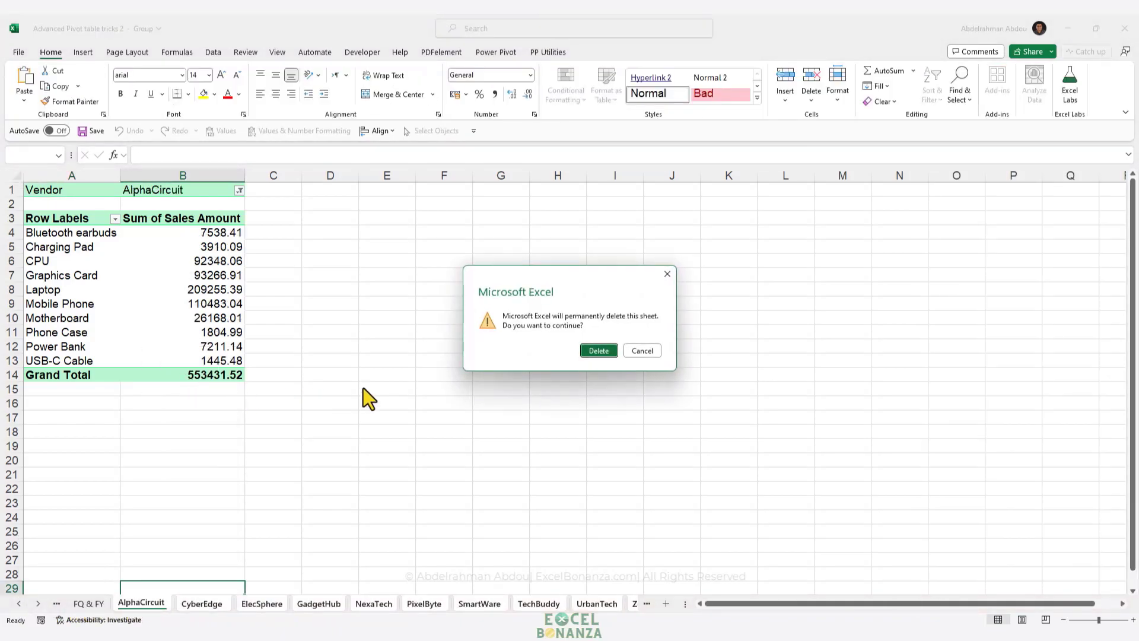
left_click(599, 350)
Filter the Vendor report filter to multiple items, keeping only AlphaCircuit, CyberEdge and ElecSphere
left_click(156, 276)
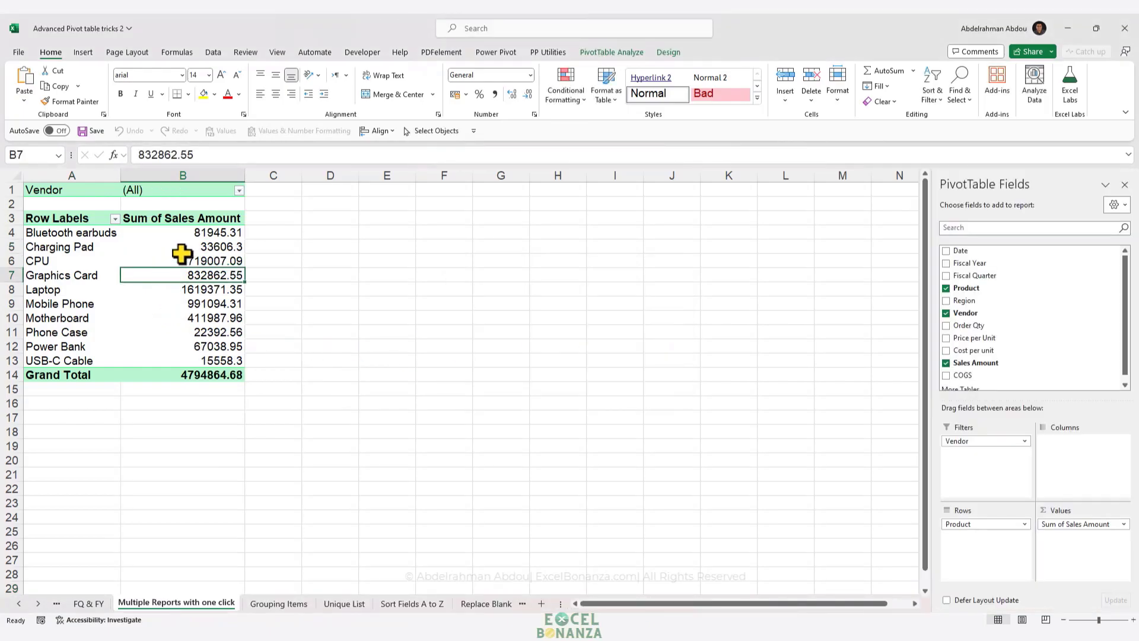
left_click(201, 220)
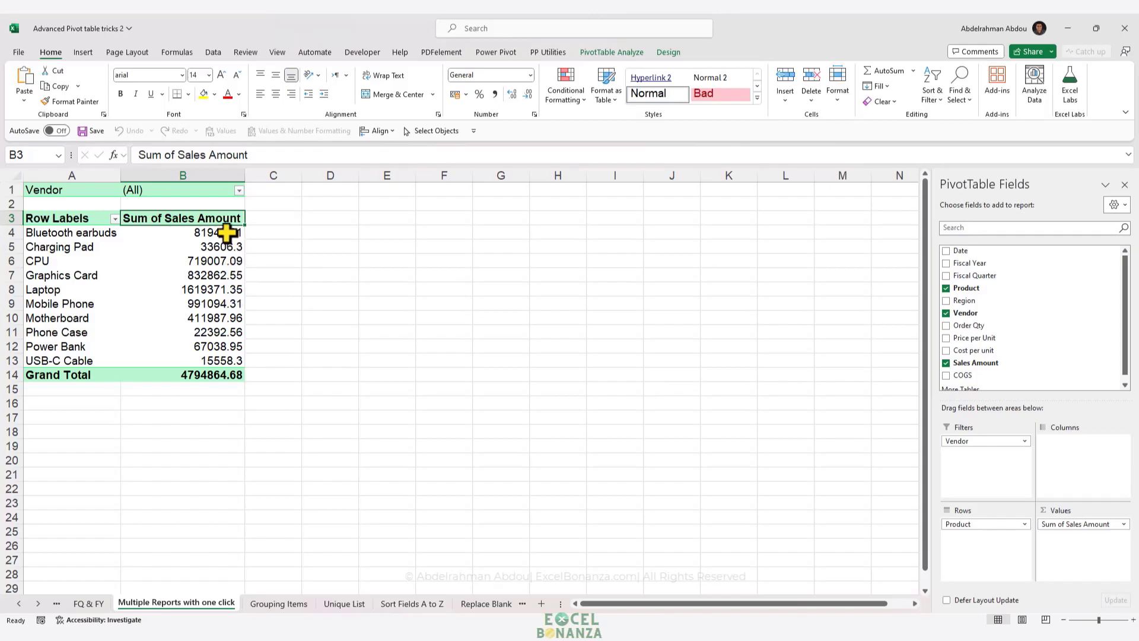
left_click(239, 190)
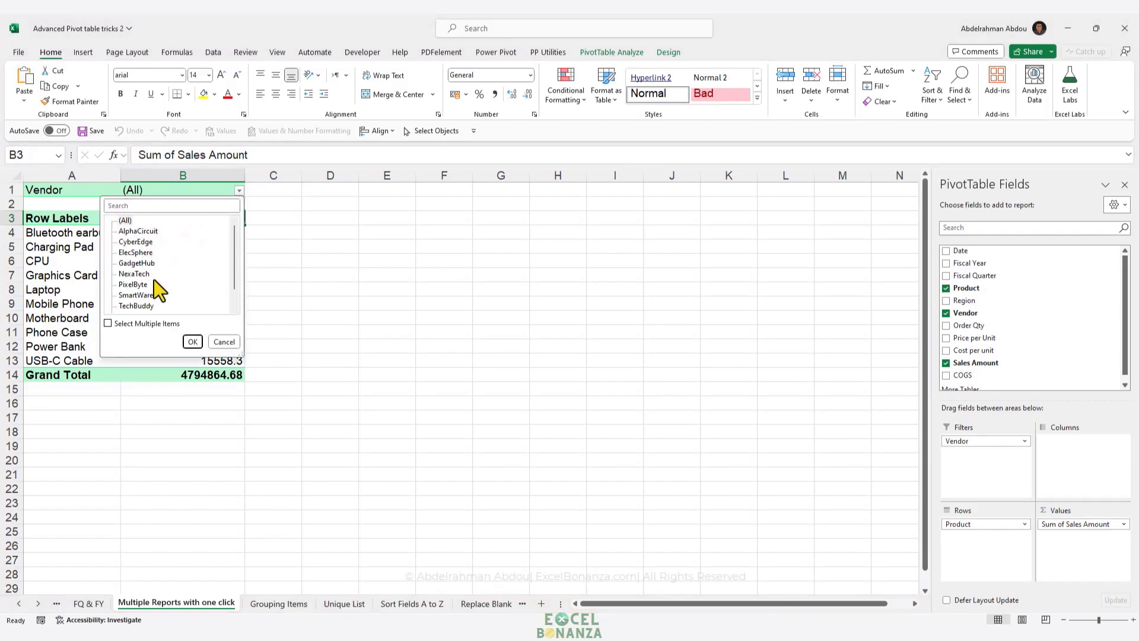
left_click(124, 327)
left_click(122, 220)
left_click(121, 231)
left_click(121, 242)
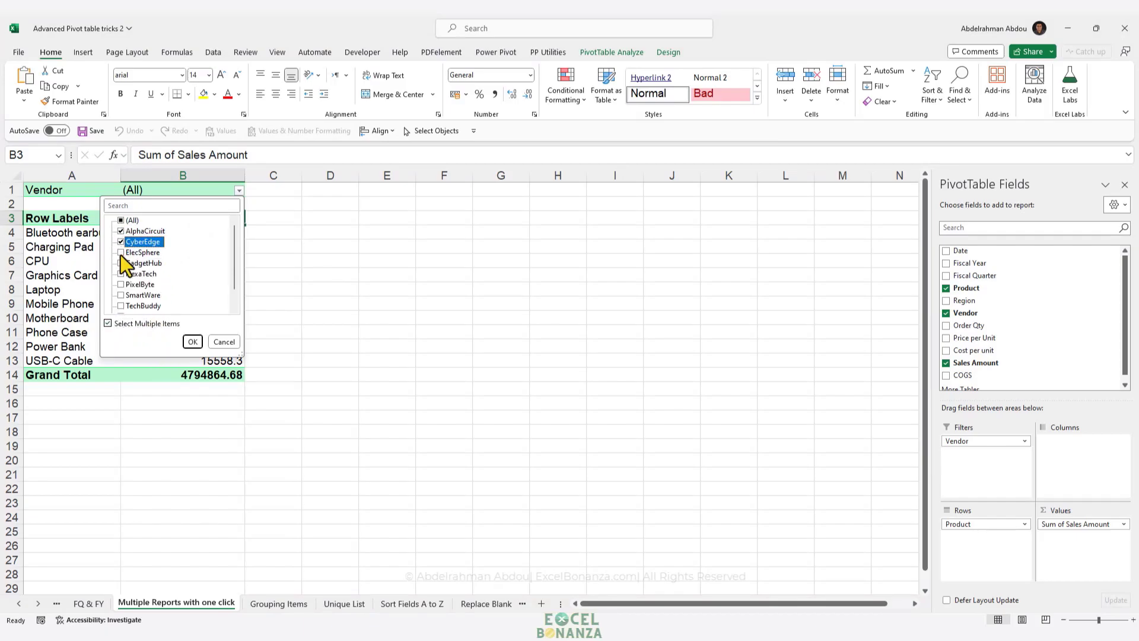
left_click(191, 343)
Generate a report sheet for each filtered vendor with Show Report Filter Pages on Vendor, and view the CyberEdge and ElecSphere sheets
left_click(608, 53)
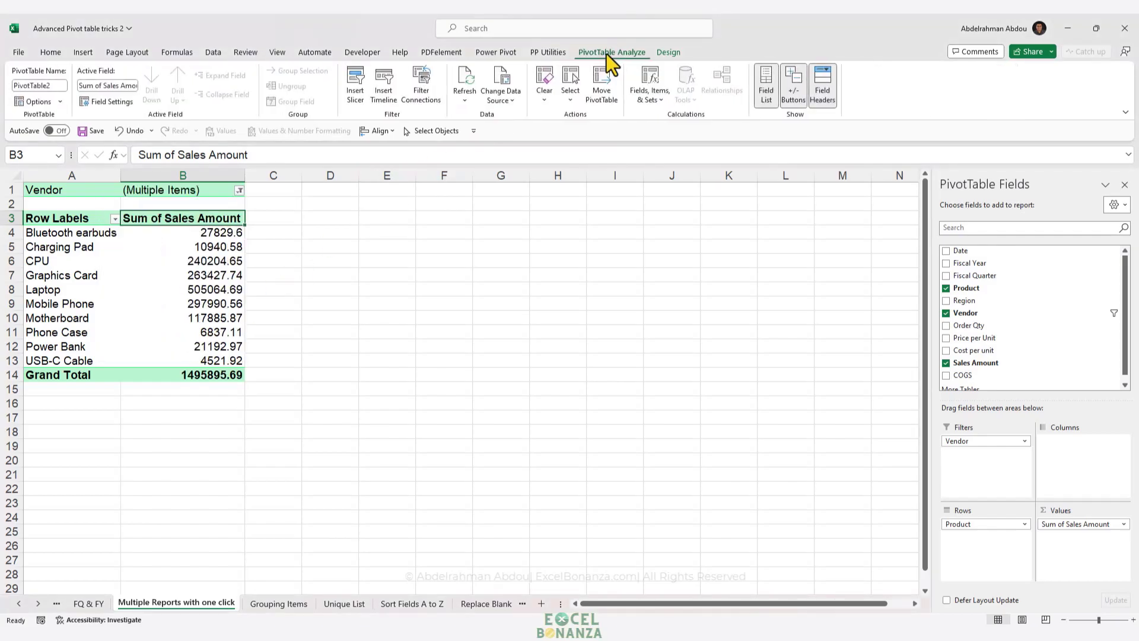
left_click(63, 102)
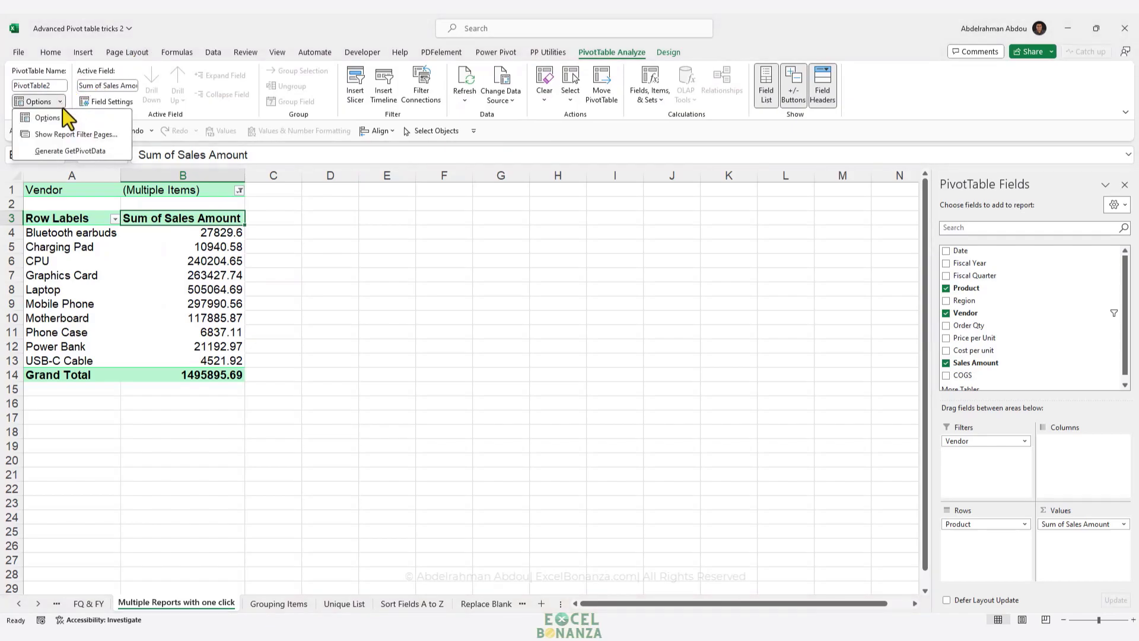
left_click(72, 133)
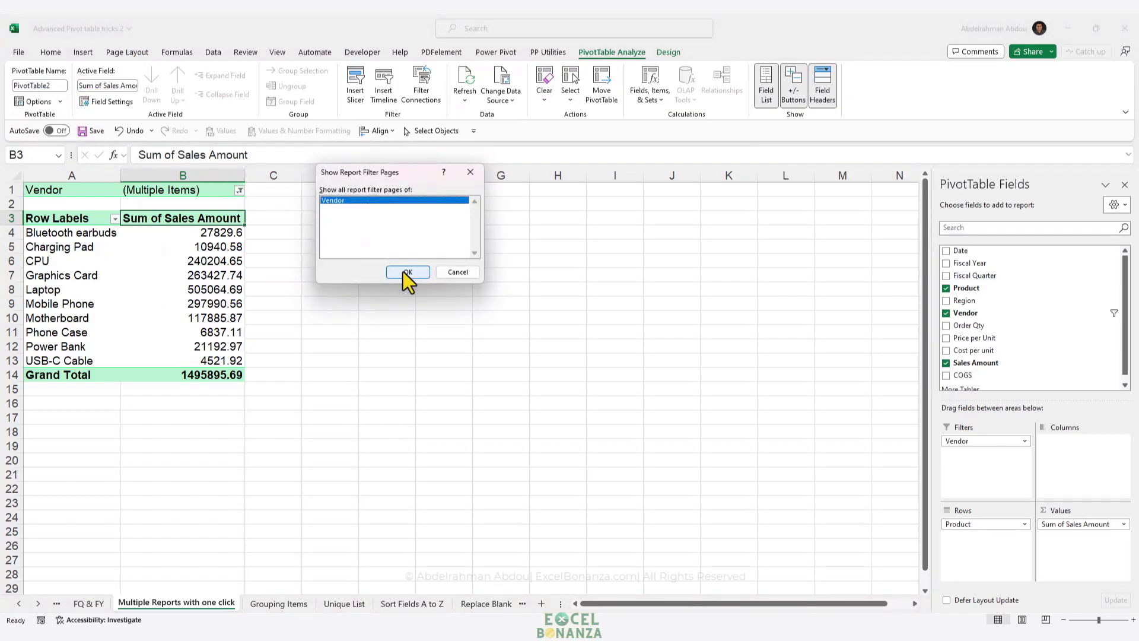
left_click(407, 273)
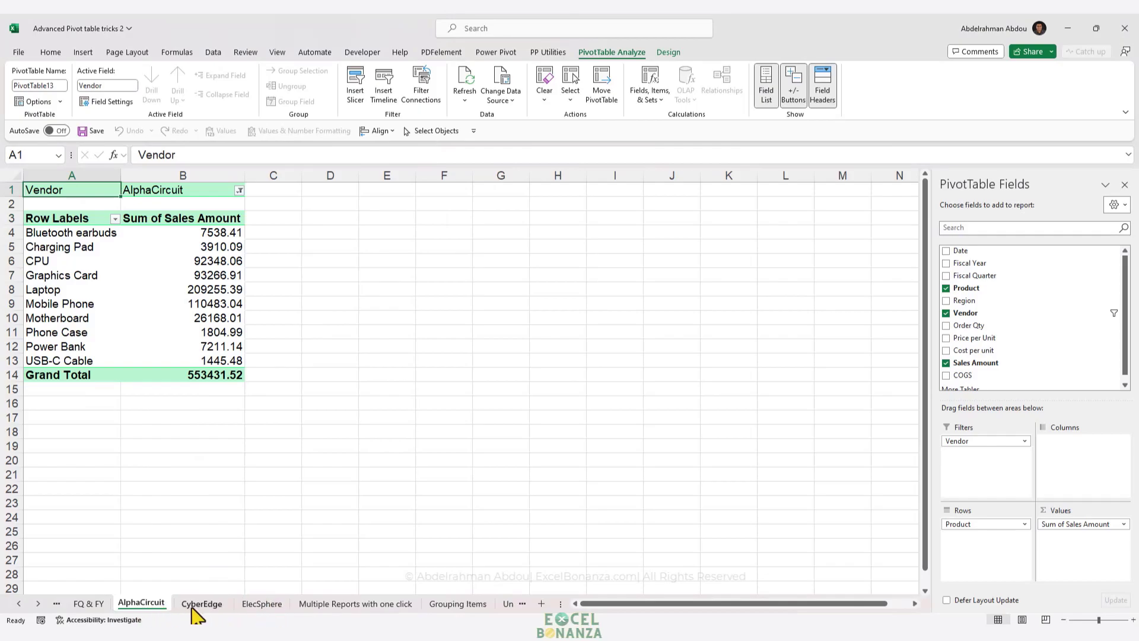
left_click(200, 604)
left_click(262, 604)
Delete the AlphaCircuit, CyberEdge and ElecSphere report sheets together
left_click(156, 604)
left_click(261, 605, "shift")
right_click(256, 604)
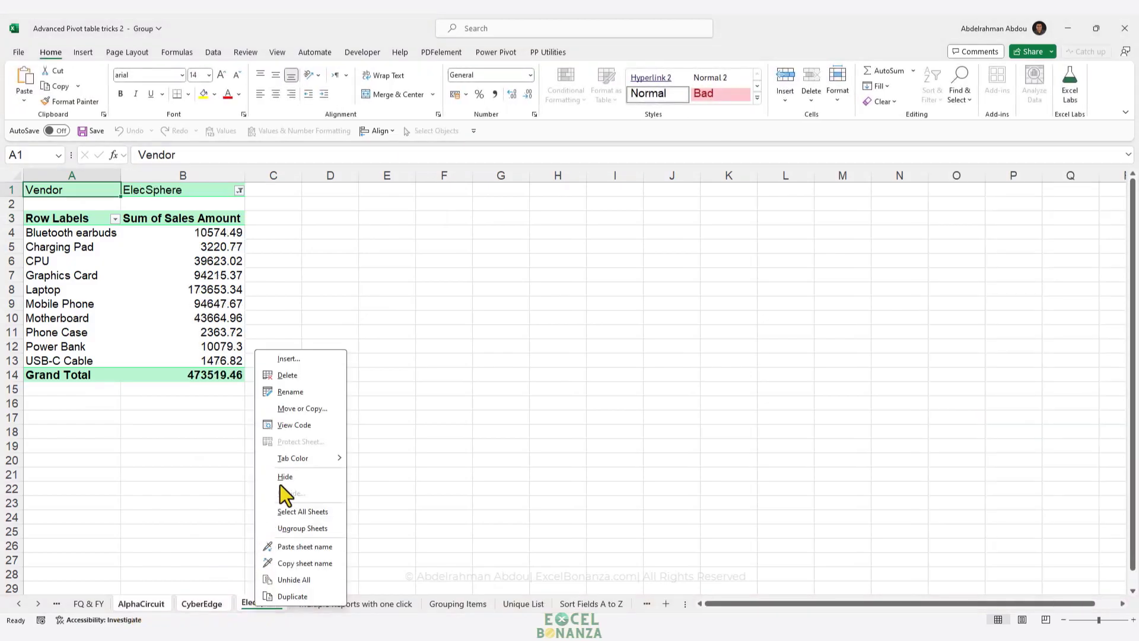
left_click(296, 375)
left_click(594, 347)
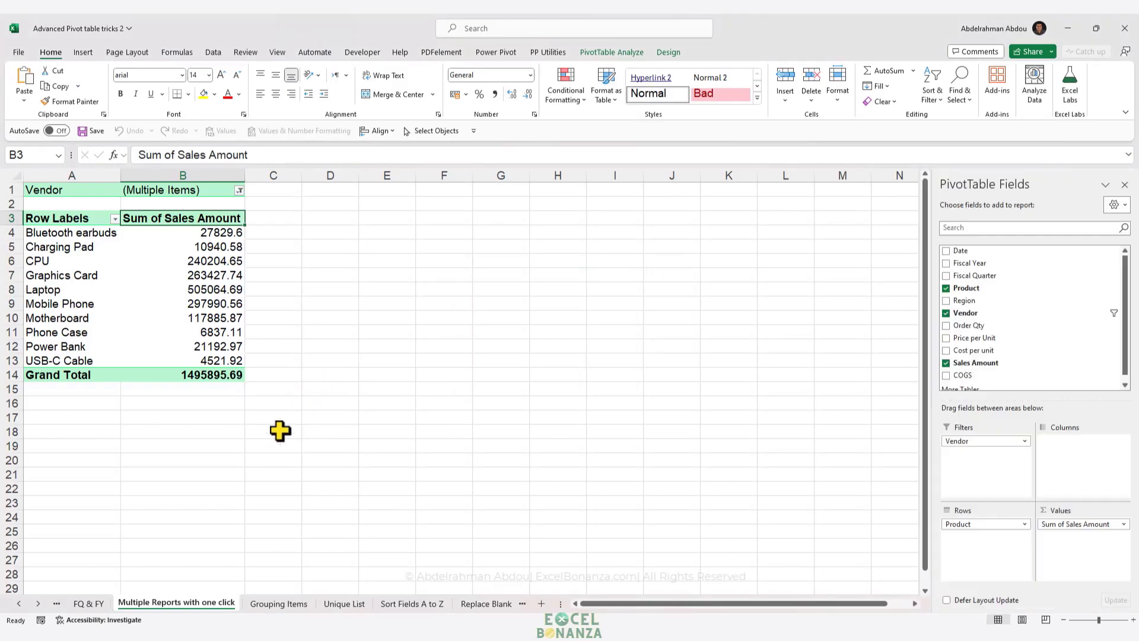
left_click(180, 218)
left_click(190, 188)
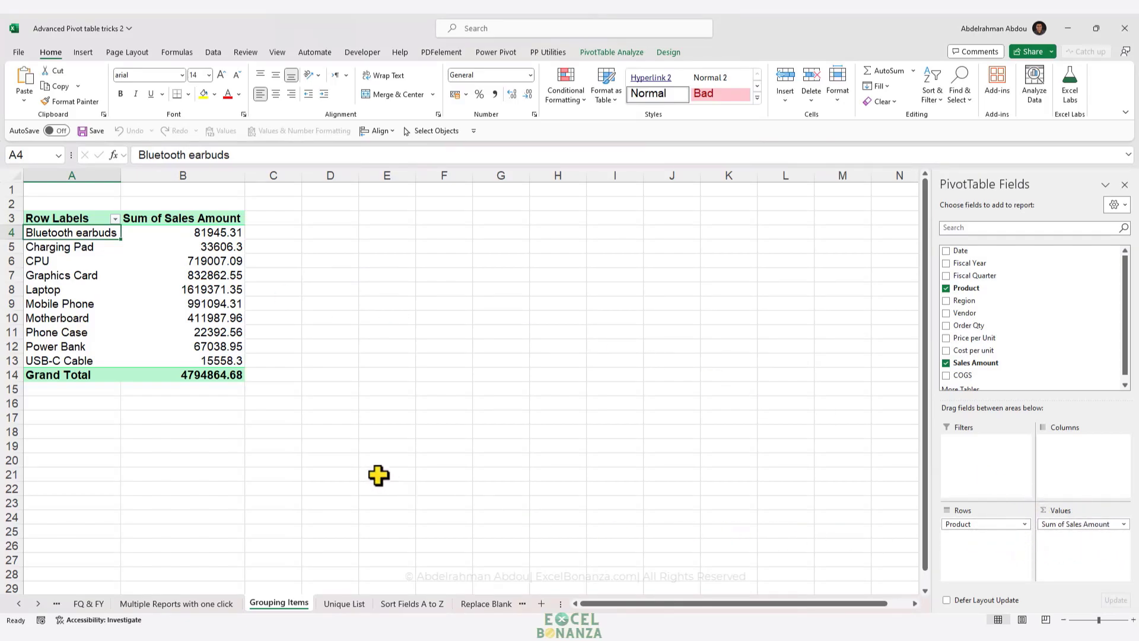
On the Grouping Items sheet, group Bluetooth earbuds, Charging Pad, Phone Case, Power Bank and USB-C Cable in the pivot table
mouse_move(179, 372)
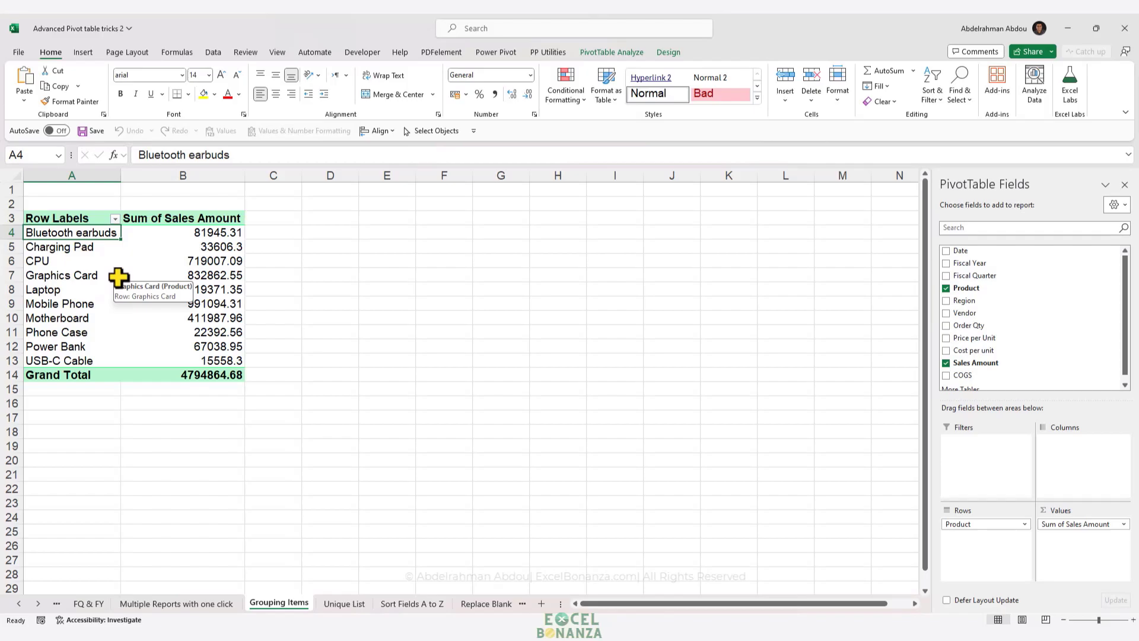
left_click(84, 247, "ctrl")
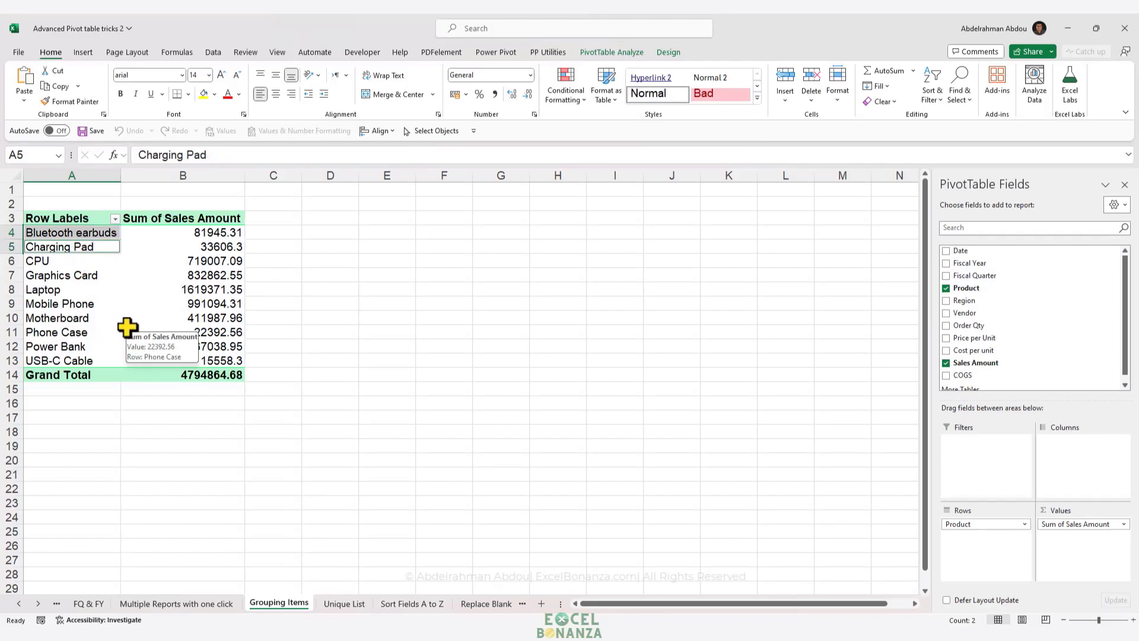
left_click(71, 332, "ctrl")
left_click(65, 348, "ctrl")
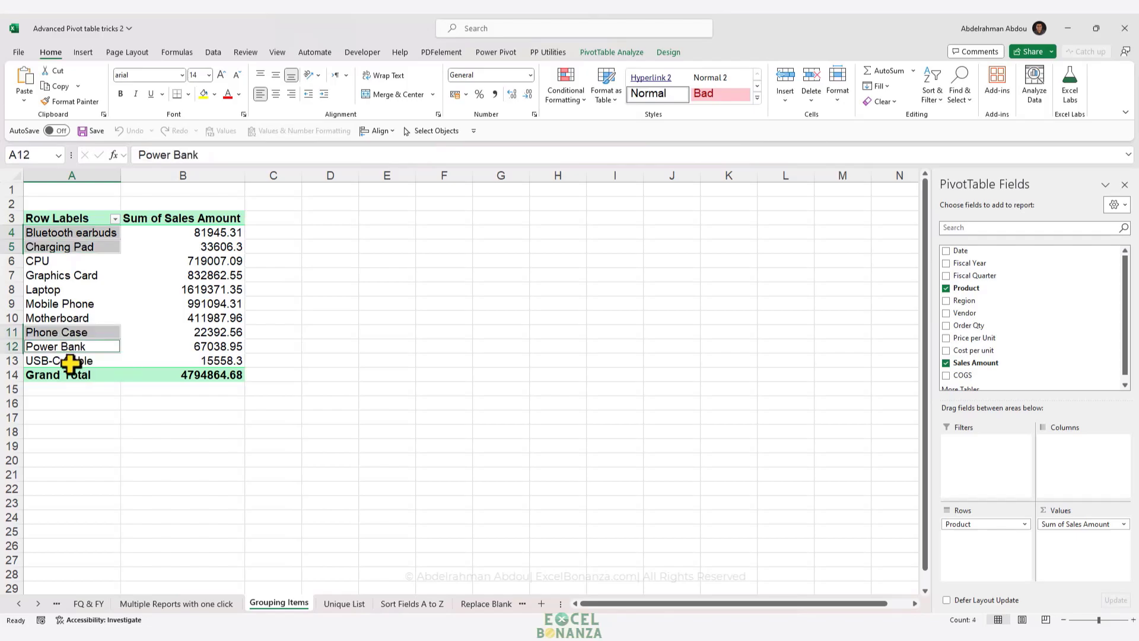
left_click(74, 360, "ctrl")
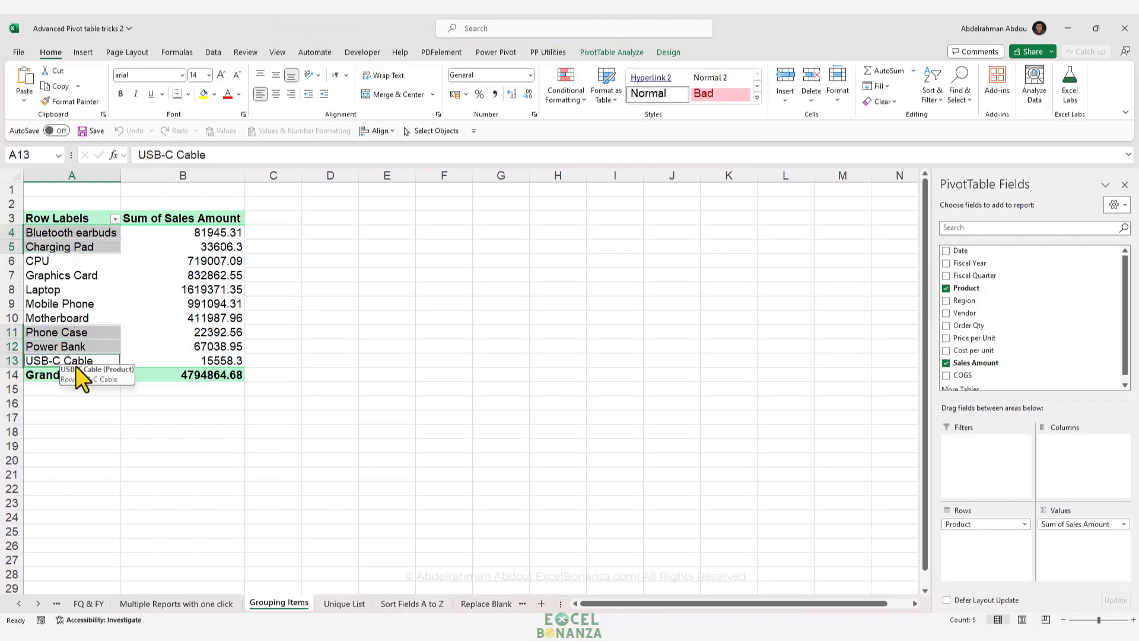
right_click(88, 337)
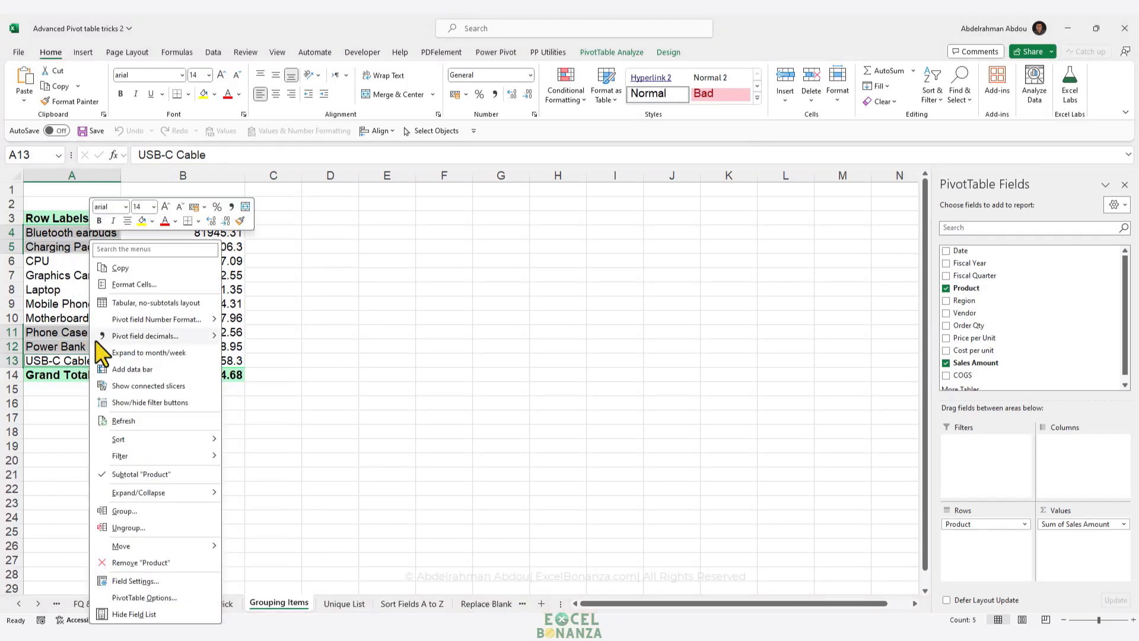
left_click(136, 513)
Rename the new product group in A4 to Accessories
left_click(88, 247)
left_click(89, 232)
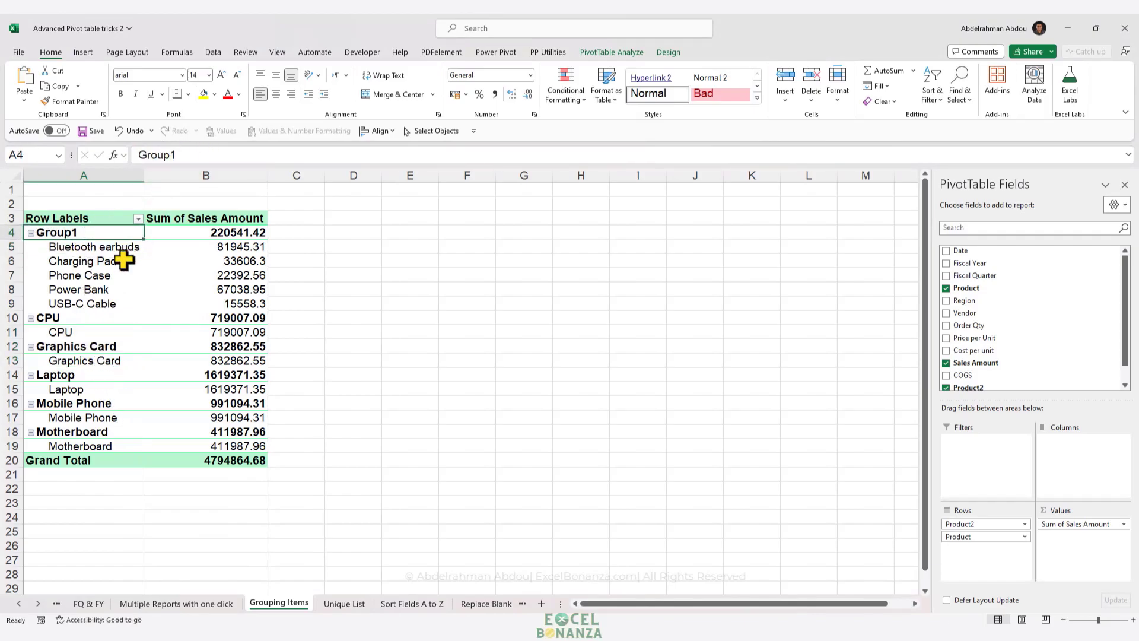
left_click_drag(181, 156, 89, 159)
type("Accessories")
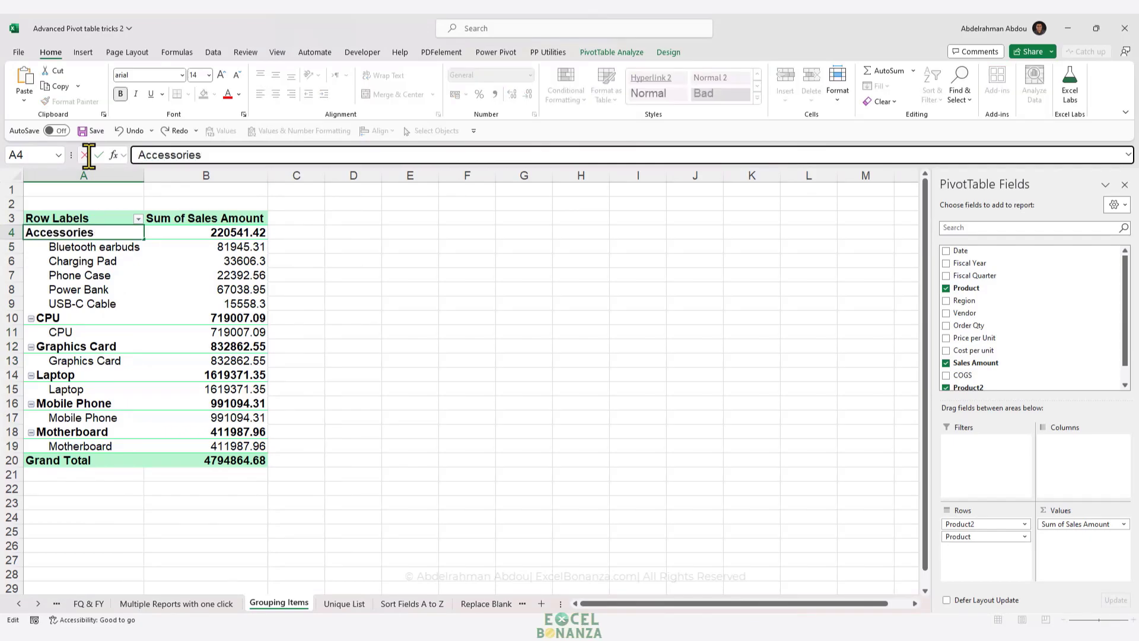
key("Return")
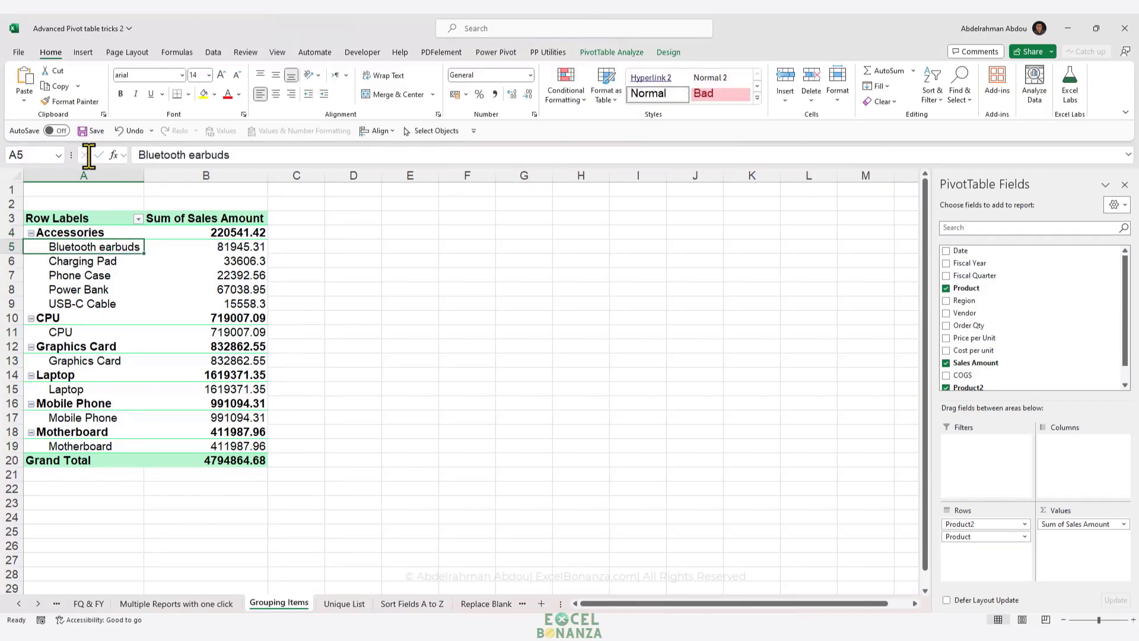
Group the CPU, Graphics Card, Laptop and Motherboard items in the pivot table
left_click(86, 290)
left_click(84, 303)
left_click(86, 332)
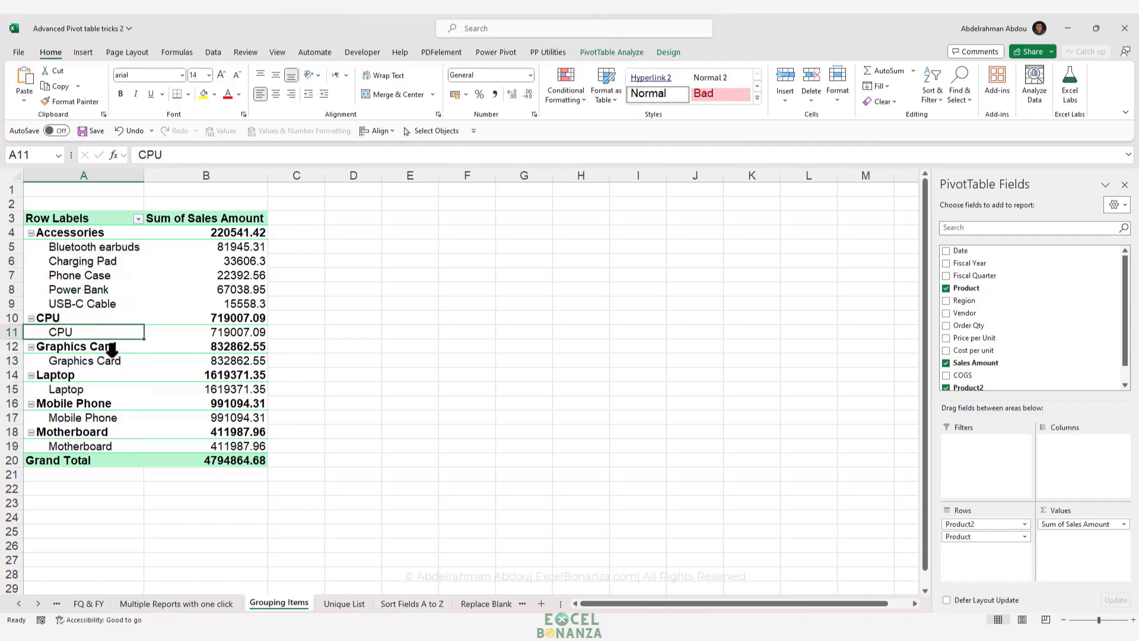
left_click(93, 362, "ctrl")
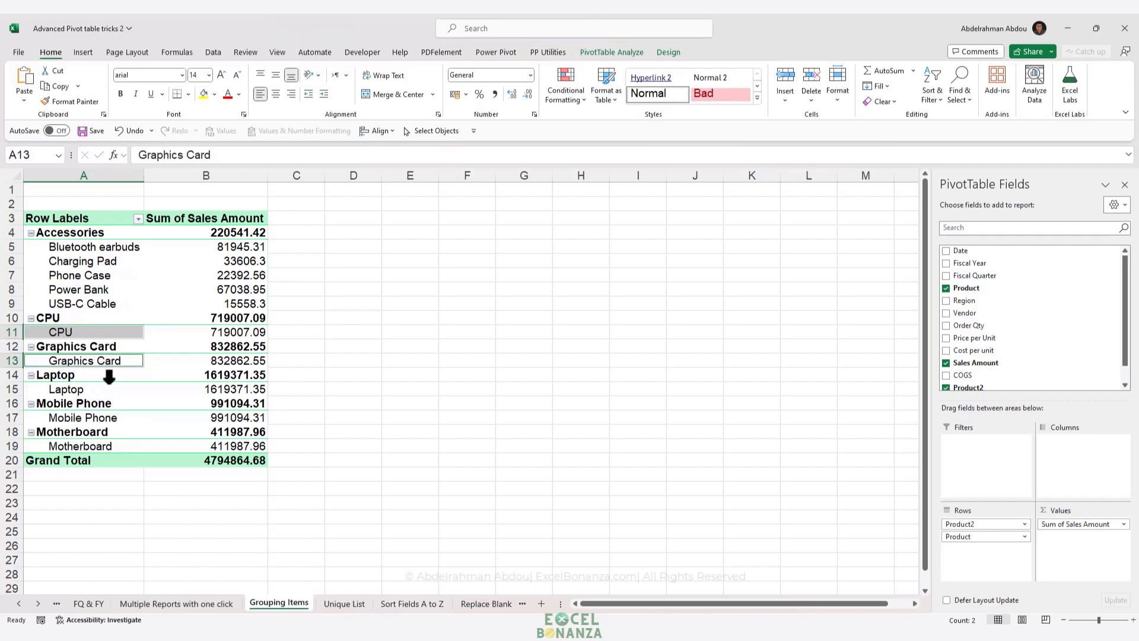
left_click(84, 390, "ctrl")
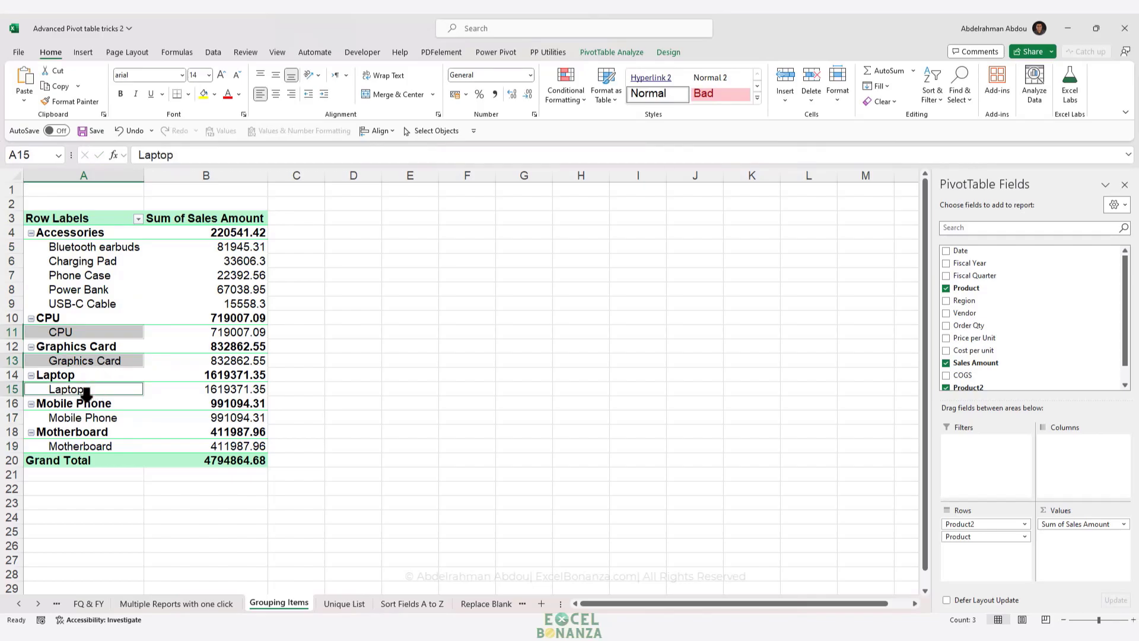
left_click(79, 449, "ctrl")
right_click(80, 450)
left_click(126, 336)
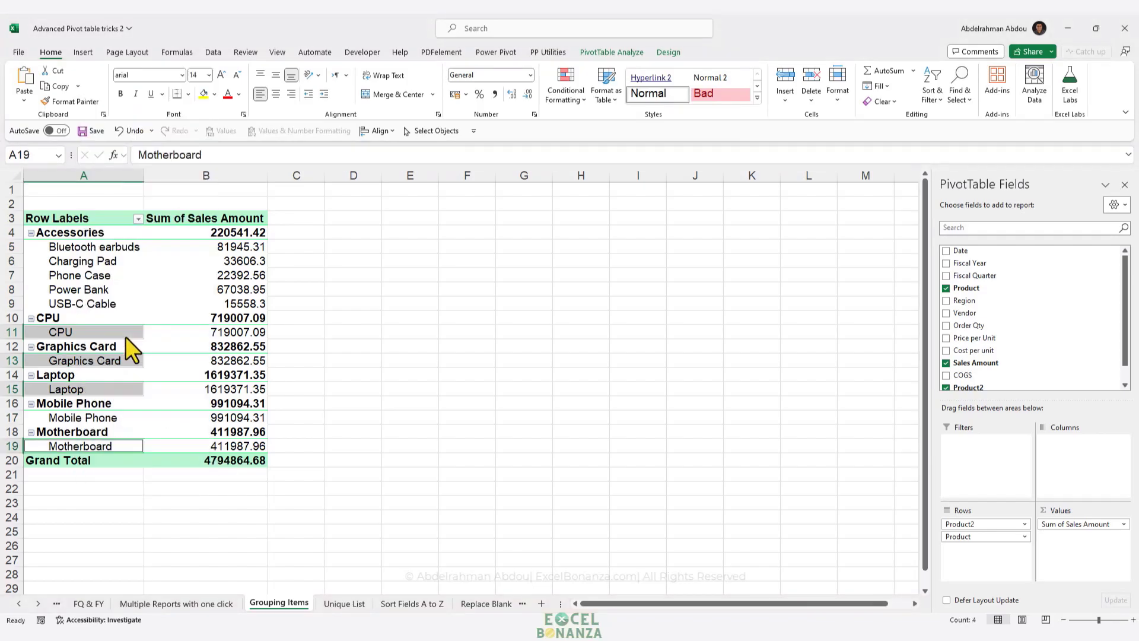
Rename the group in A10 that holds the computer parts to Computer
left_click(84, 318)
left_click_drag(193, 156, 118, 155)
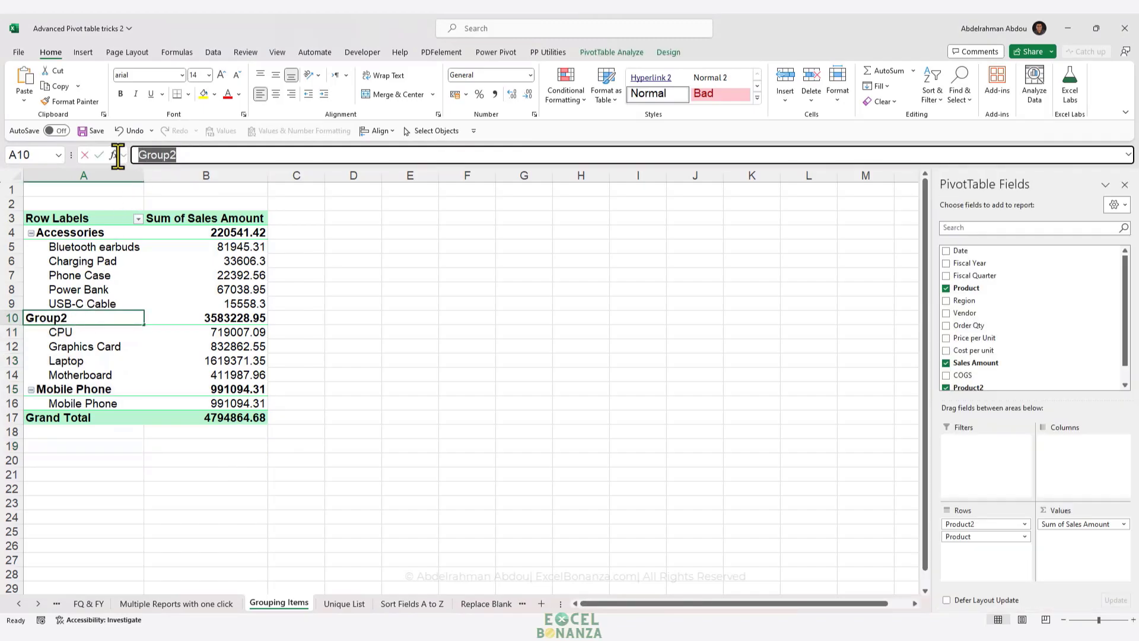
key("BackSpace")
type("Computer")
key("Return")
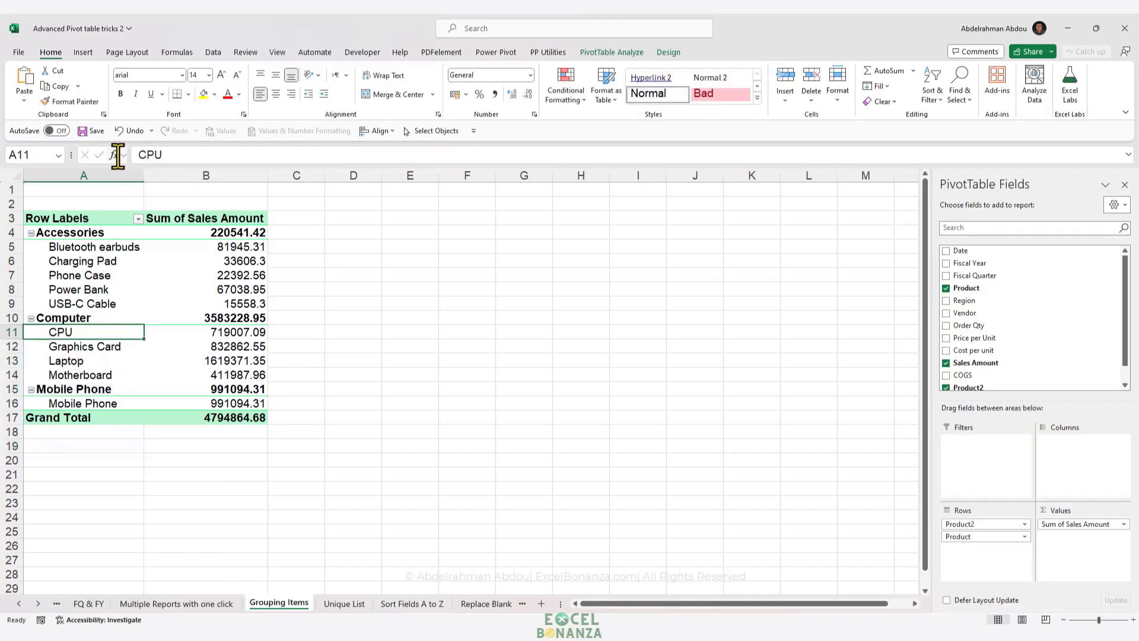
Rename the Mobile Phone group heading in A15 to Mobile
left_click(78, 389)
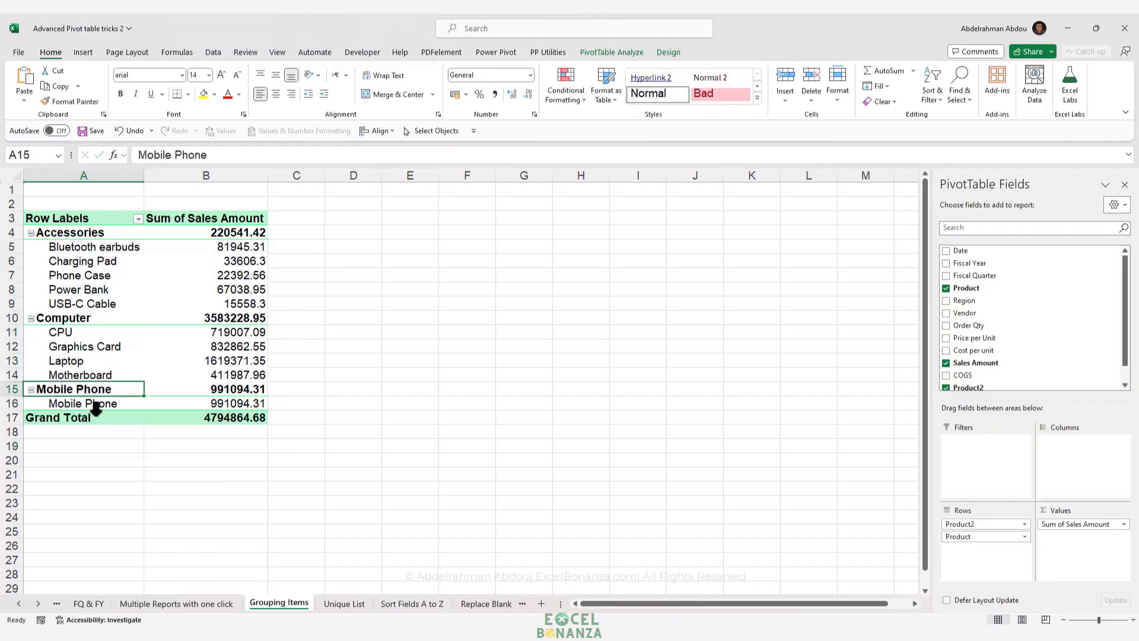
double_click(204, 155)
key("BackSpace")
key("Return")
left_click(80, 313)
left_click(88, 272)
left_click(99, 292)
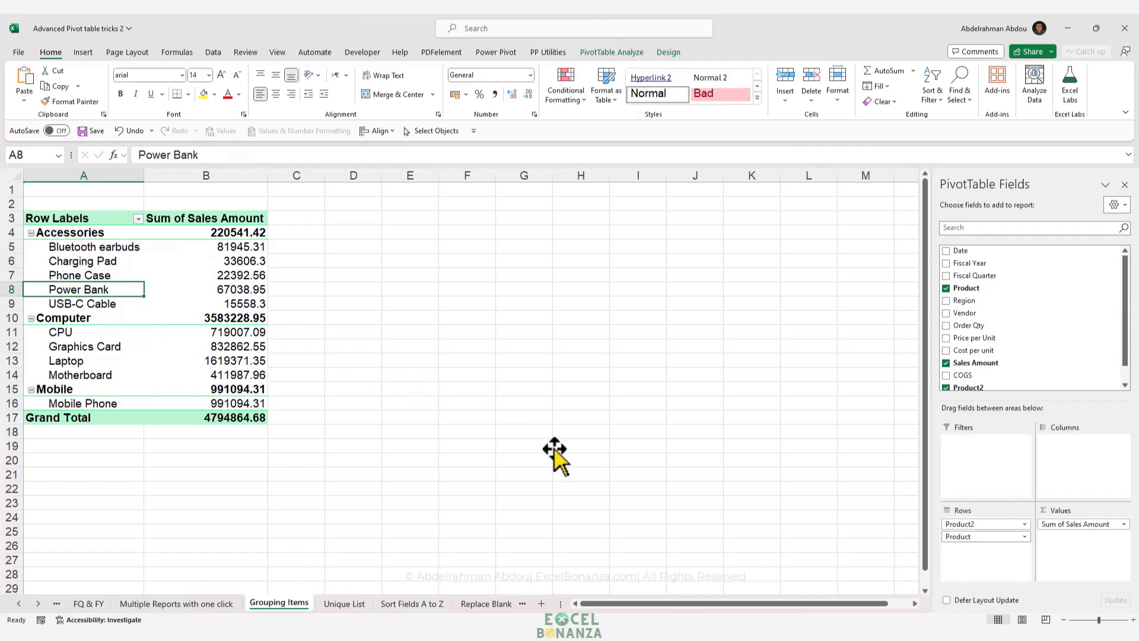
left_click(92, 233)
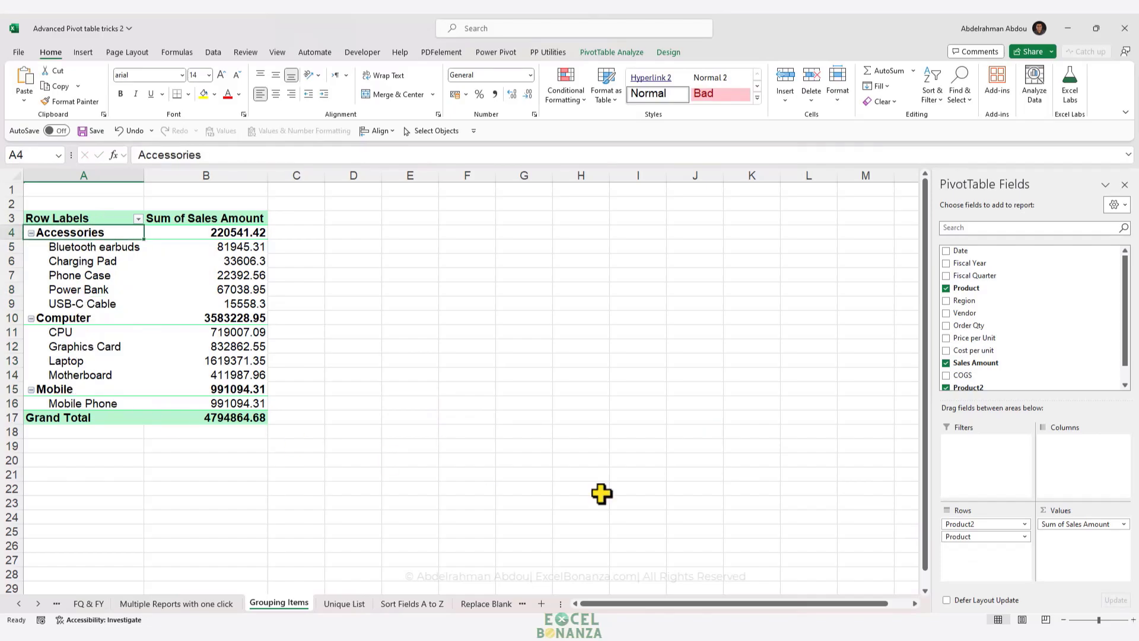
Set the custom name of the Product2 row field to Product Category in its field settings
left_click(980, 525)
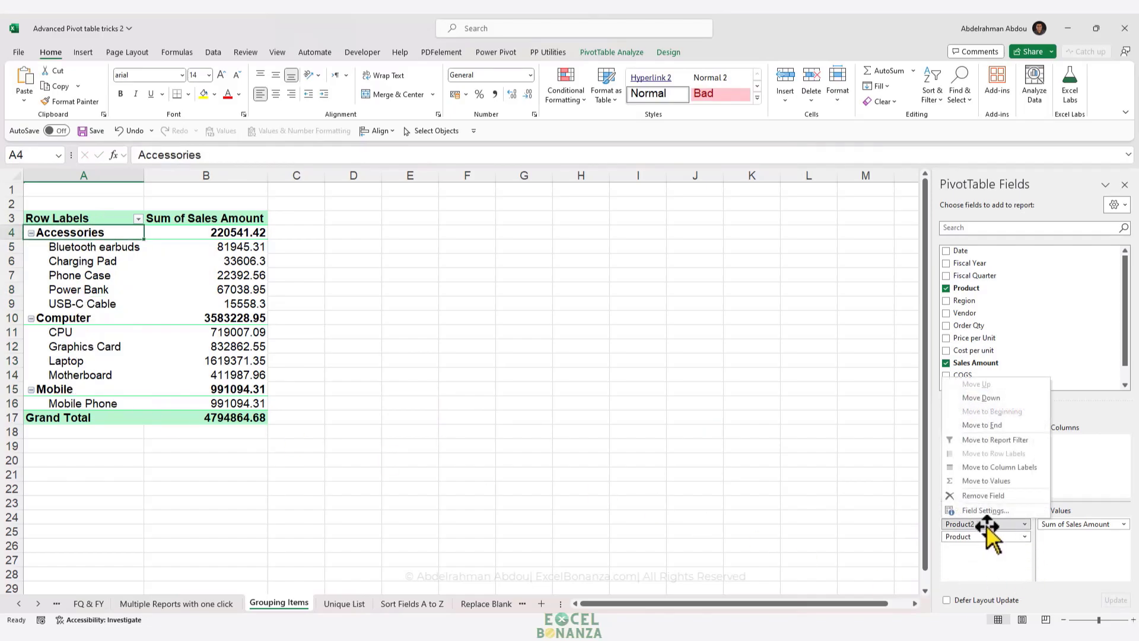
left_click(987, 510)
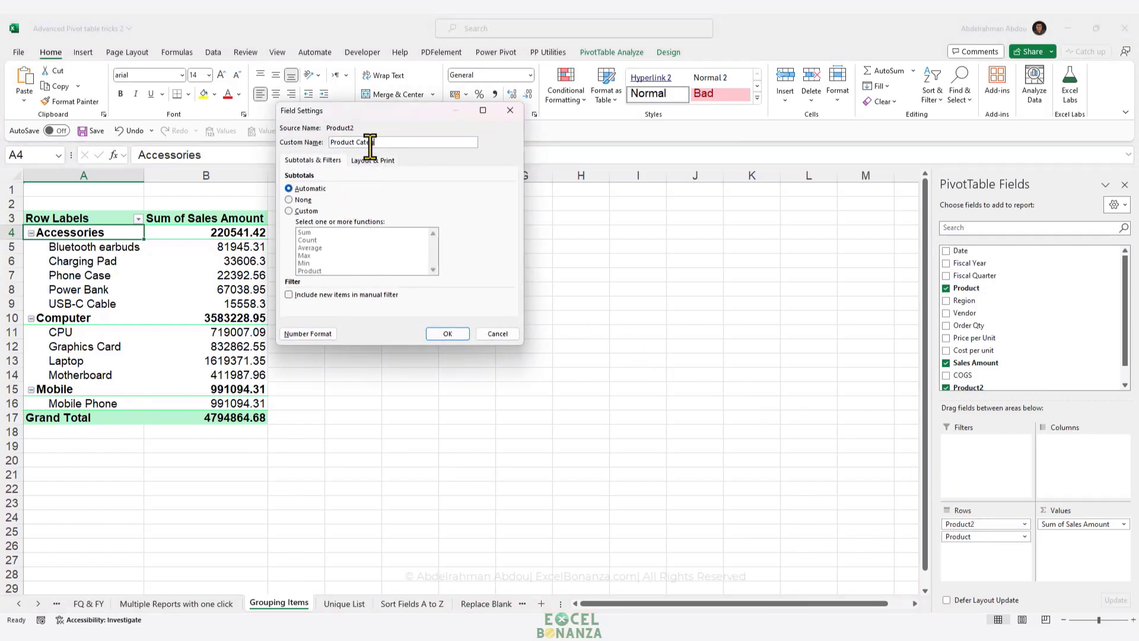
left_click(457, 328)
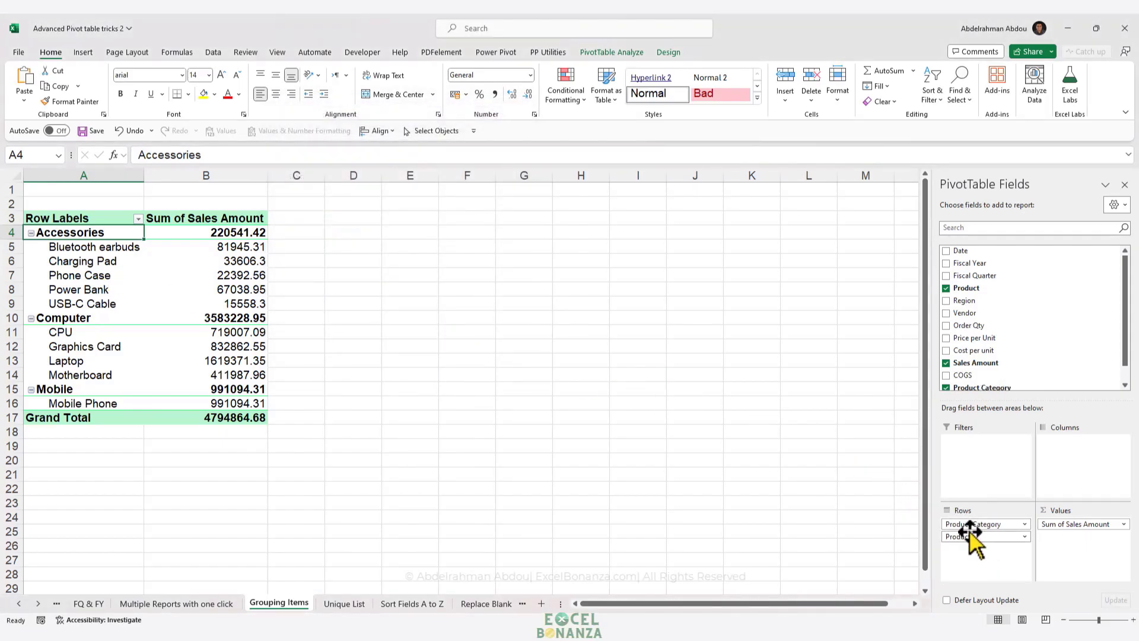
Remove the Product field from the pivot table's rows, keeping only Product Category
left_click_drag(961, 537, 596, 466)
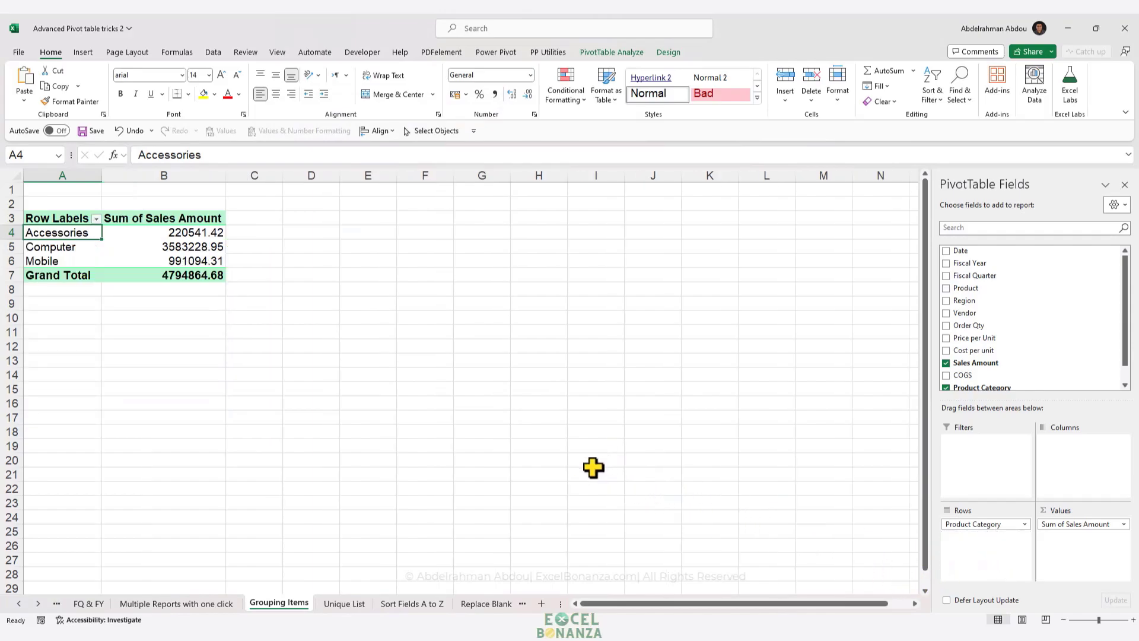
left_click(59, 249)
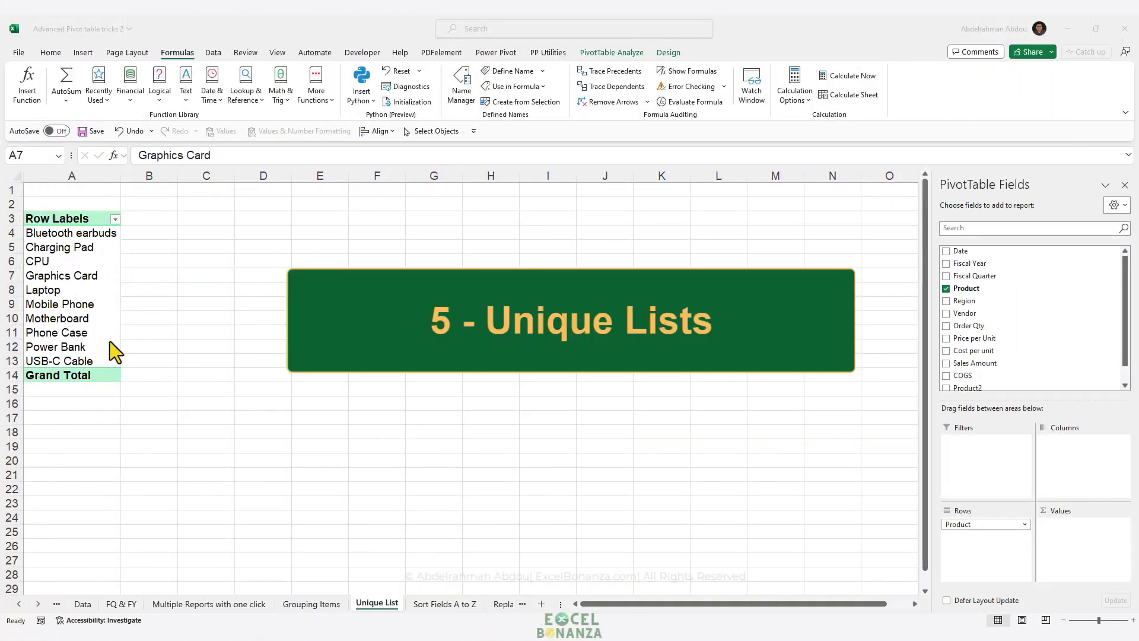
Examine the product items and Grand Total row of the pivot table on the Unique List sheet
left_click(72, 296)
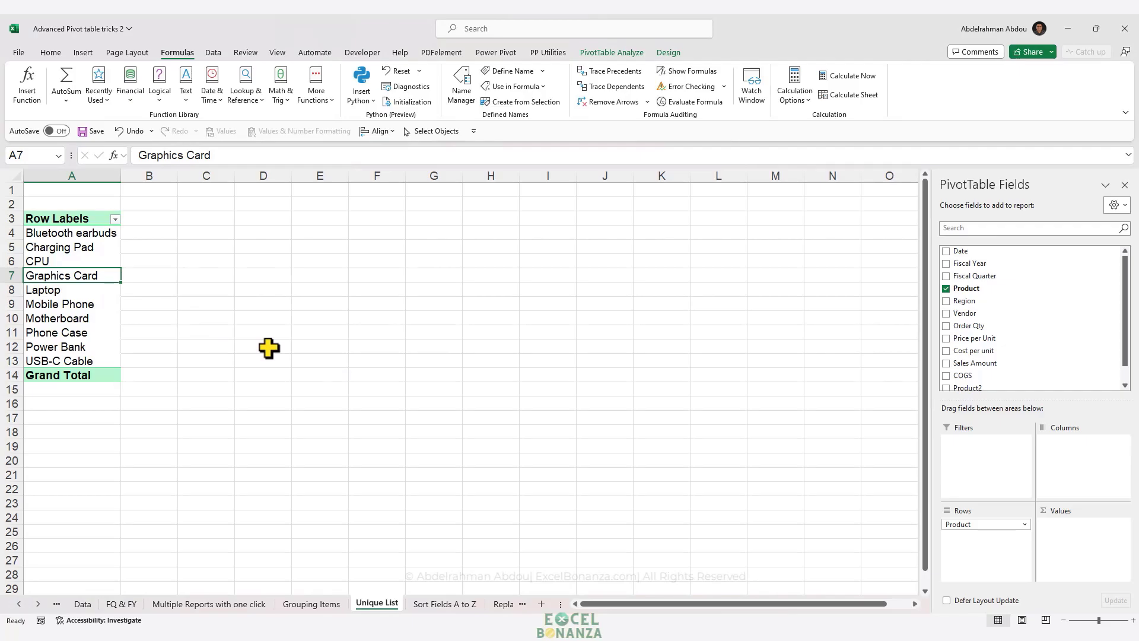
left_click(265, 233)
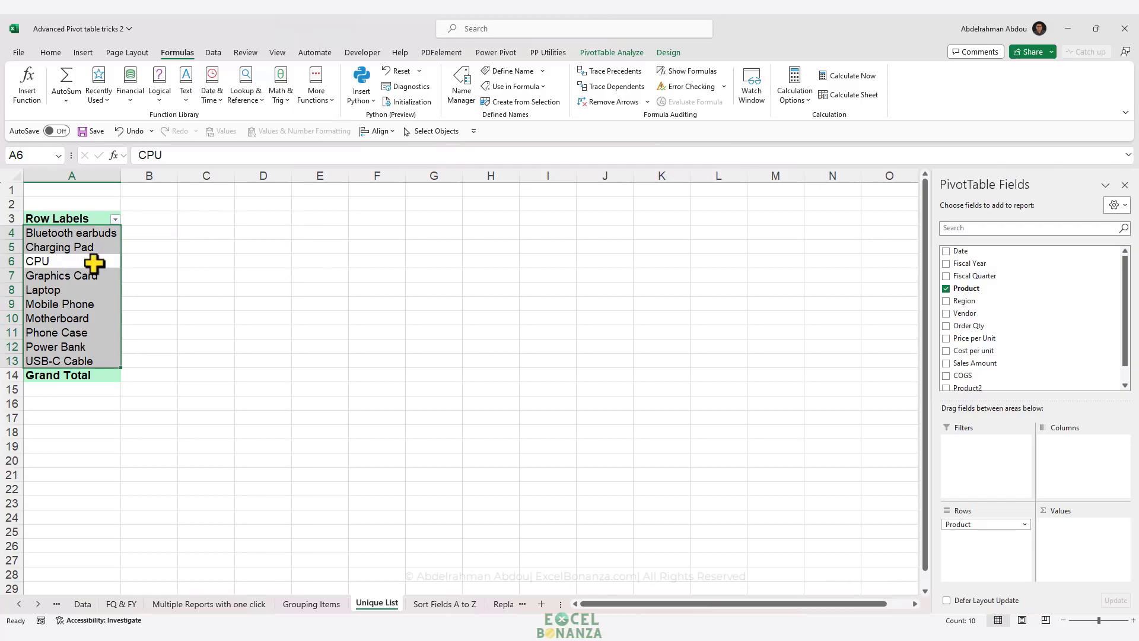
left_click(104, 263)
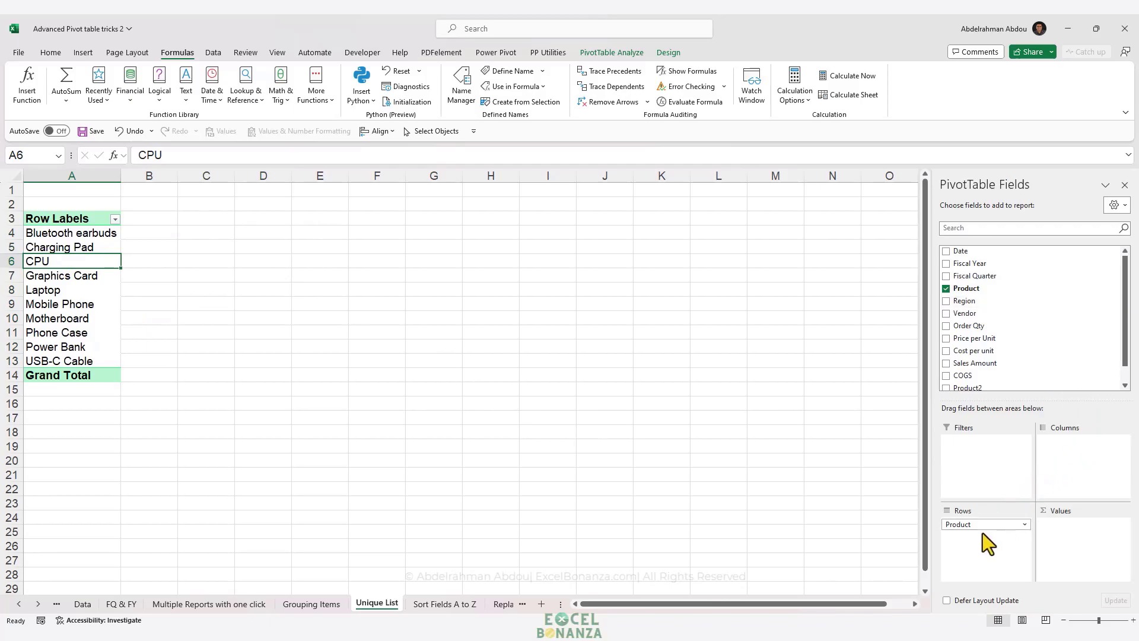
key("Down")
key("Down")
key("Down")
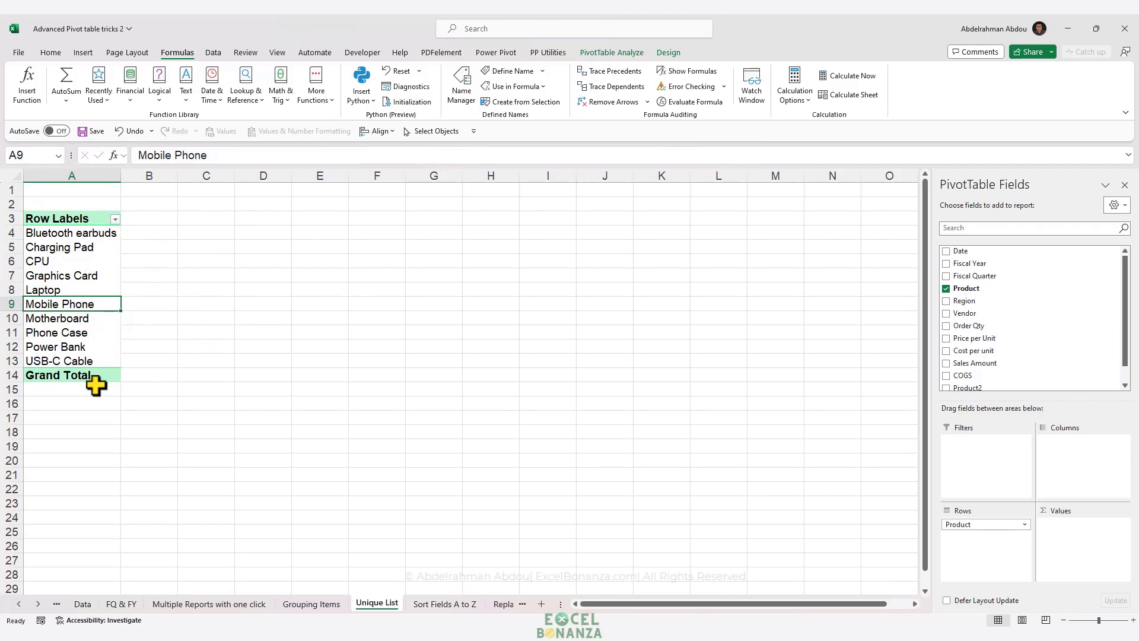
left_click(92, 256)
left_click(87, 330)
left_click(82, 376)
Turn off grand totals for rows and columns in the Unique List pivot table
left_click(86, 277)
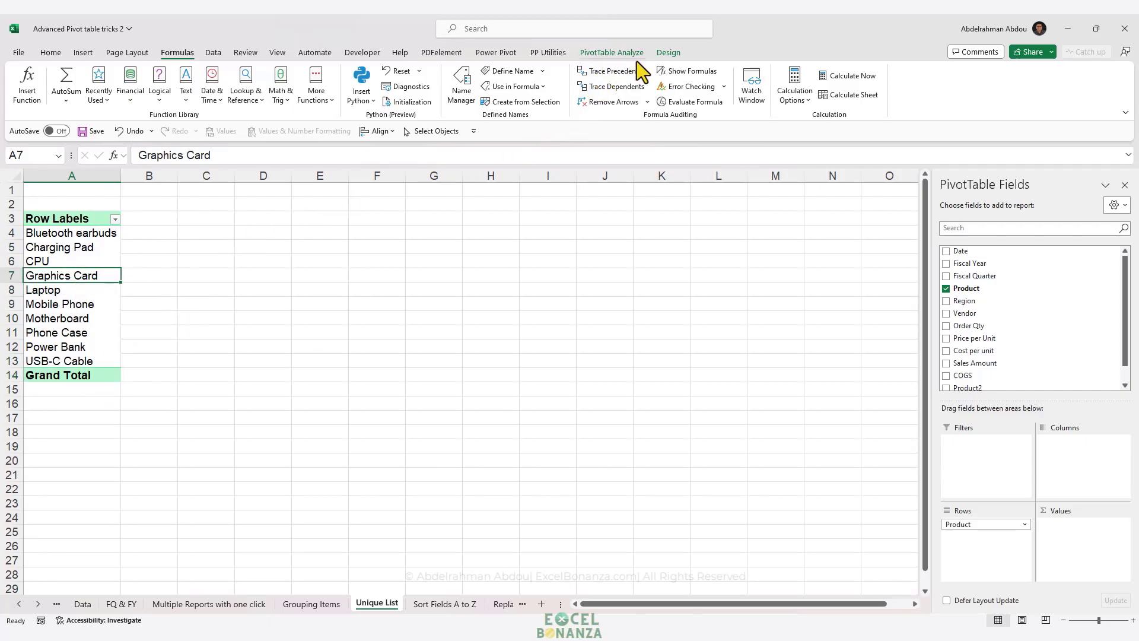
left_click(664, 52)
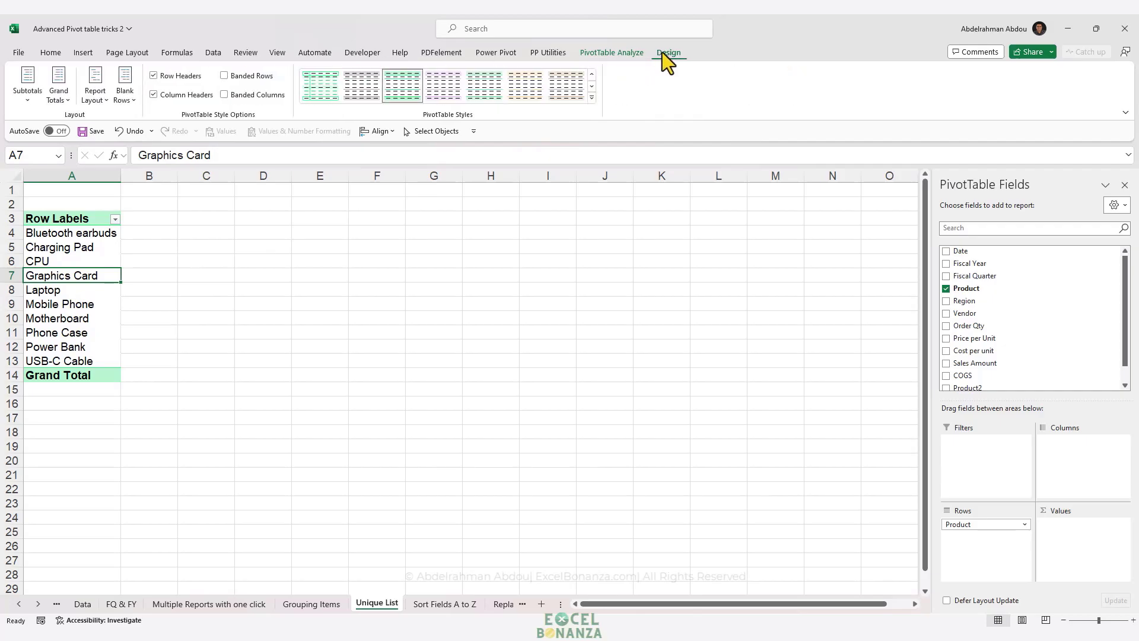
left_click(59, 98)
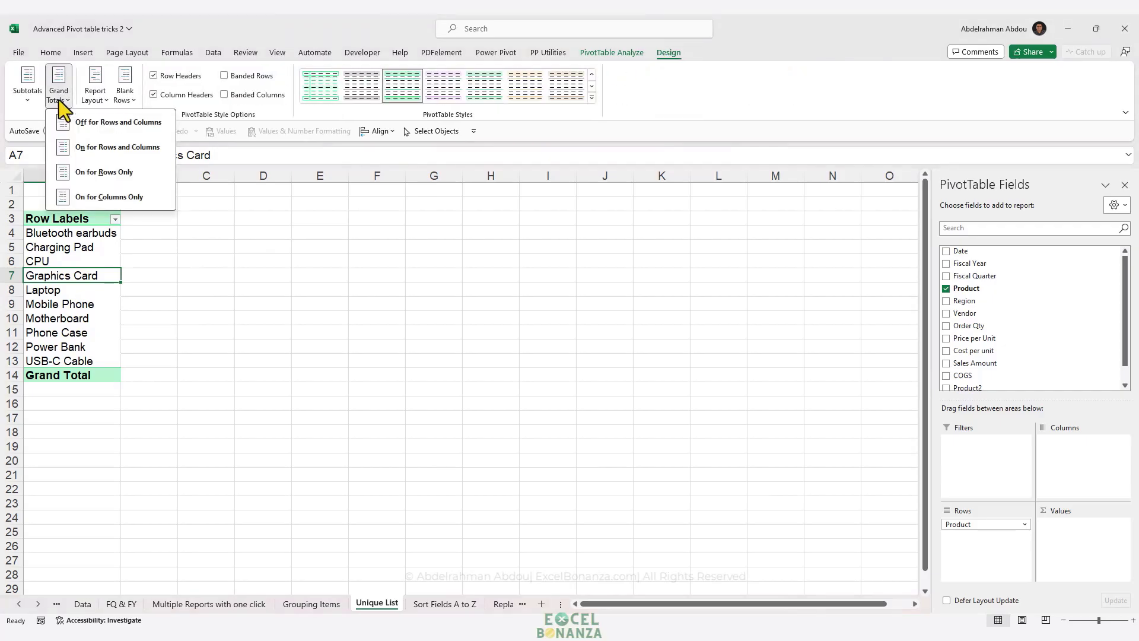
left_click(86, 129)
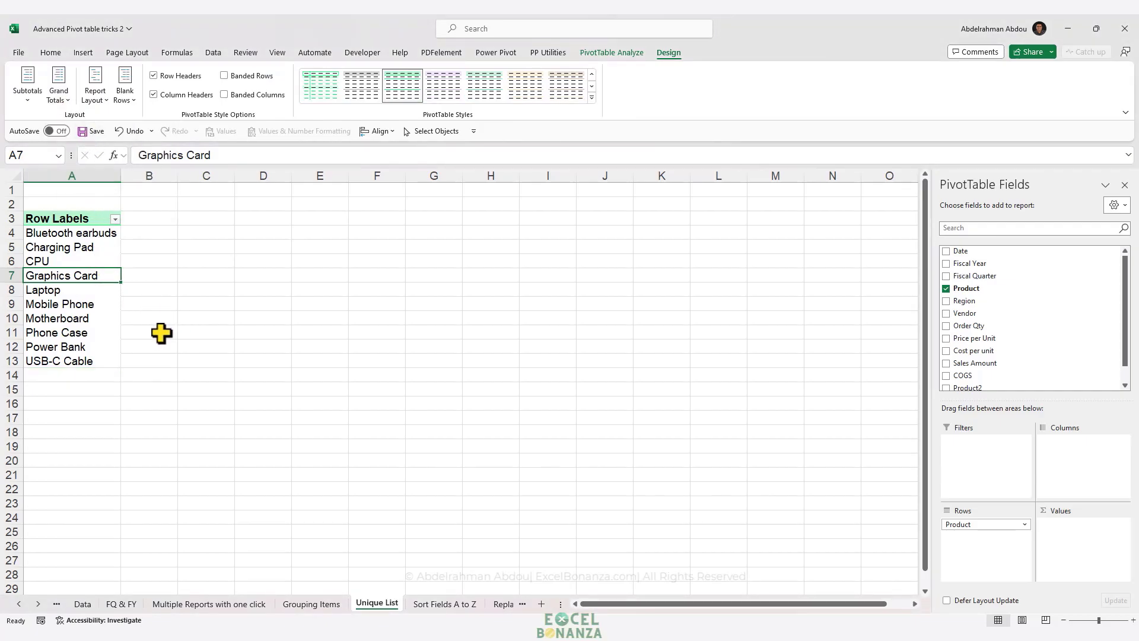
Enter the formula =OFFSET($A$4,0,0,COUNTA($A$4:$A$22),1) in D4 to return the pivot table's product list
left_click(248, 229)
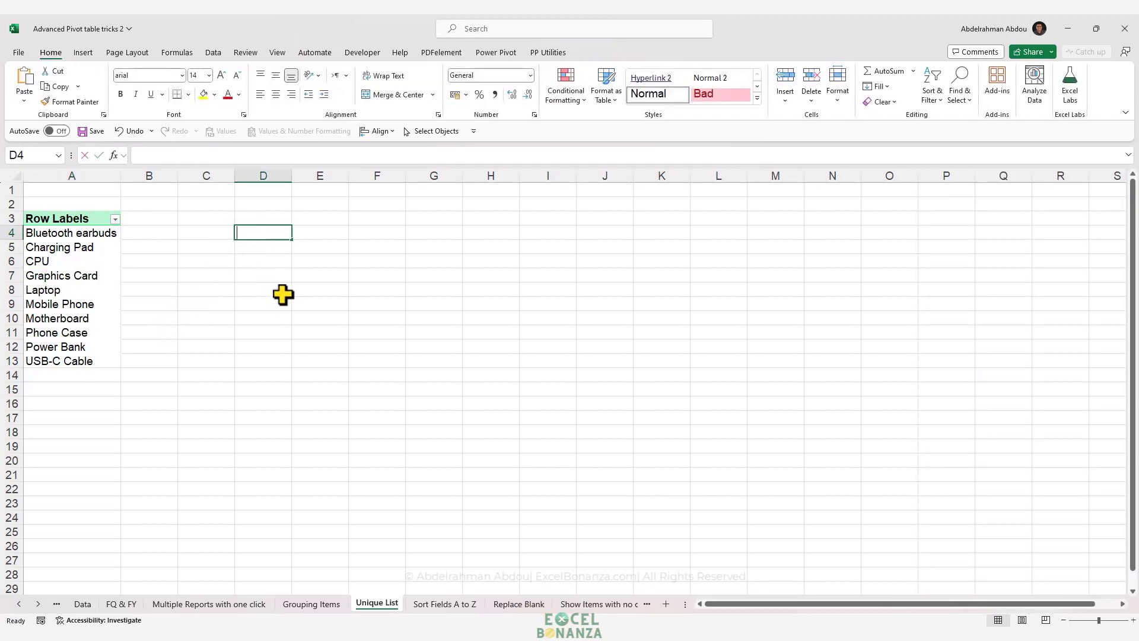
type("=offset")
key("Tab")
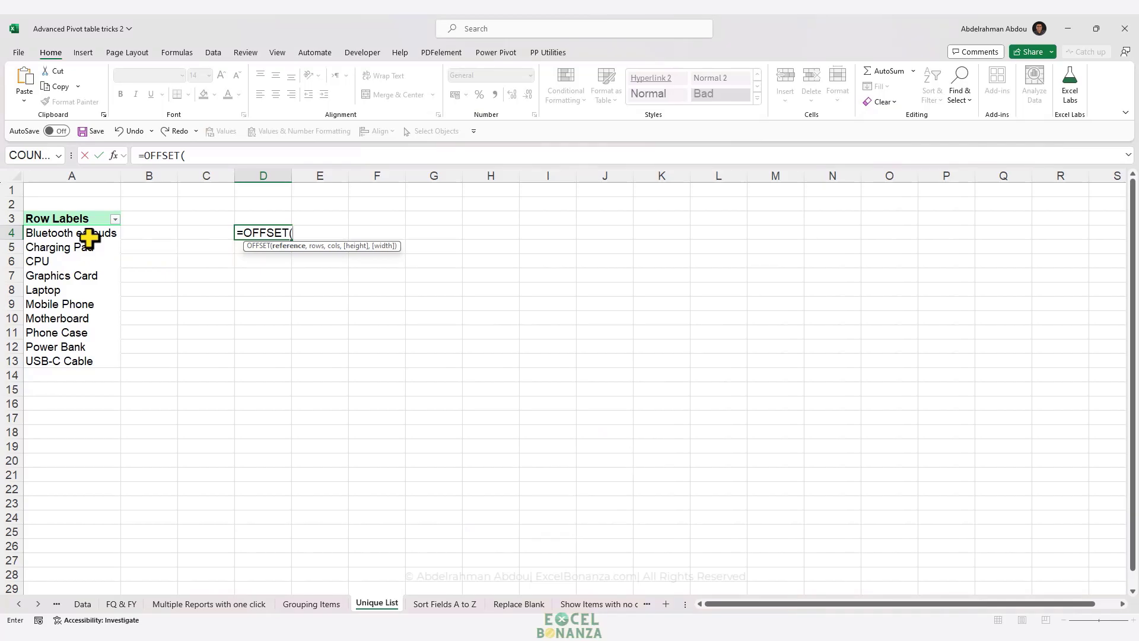
left_click(67, 233)
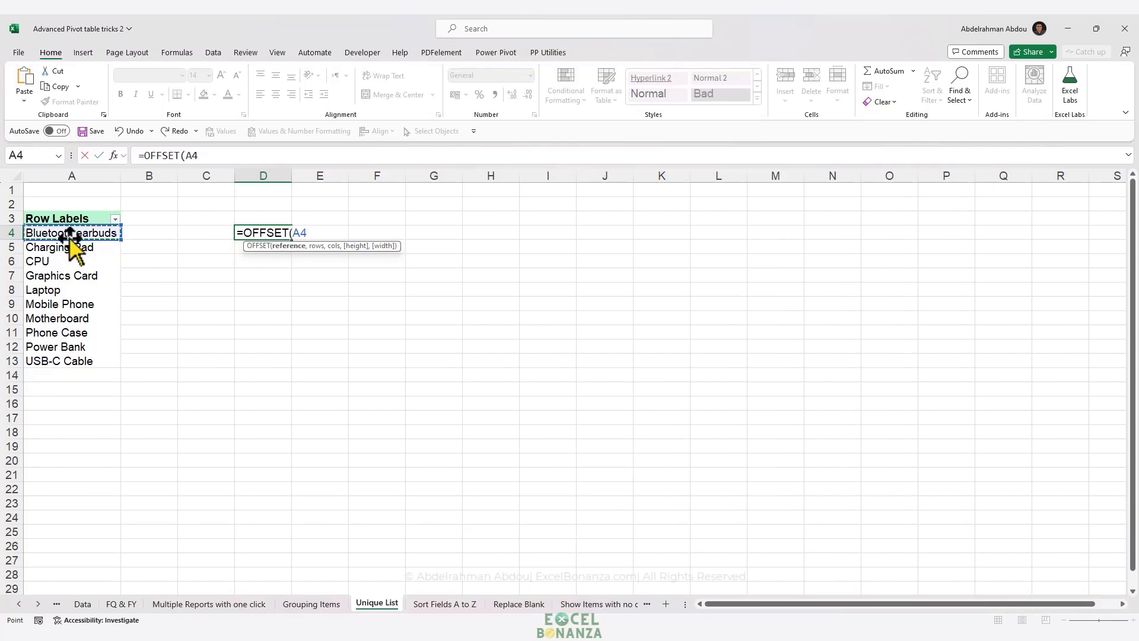
key("F4")
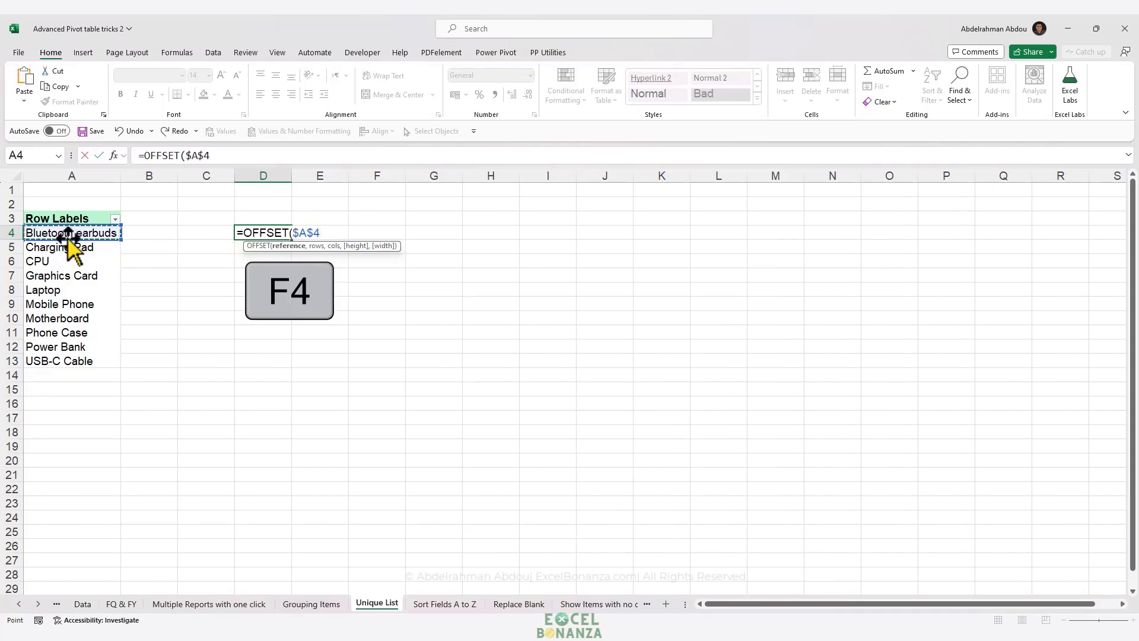
type(",")
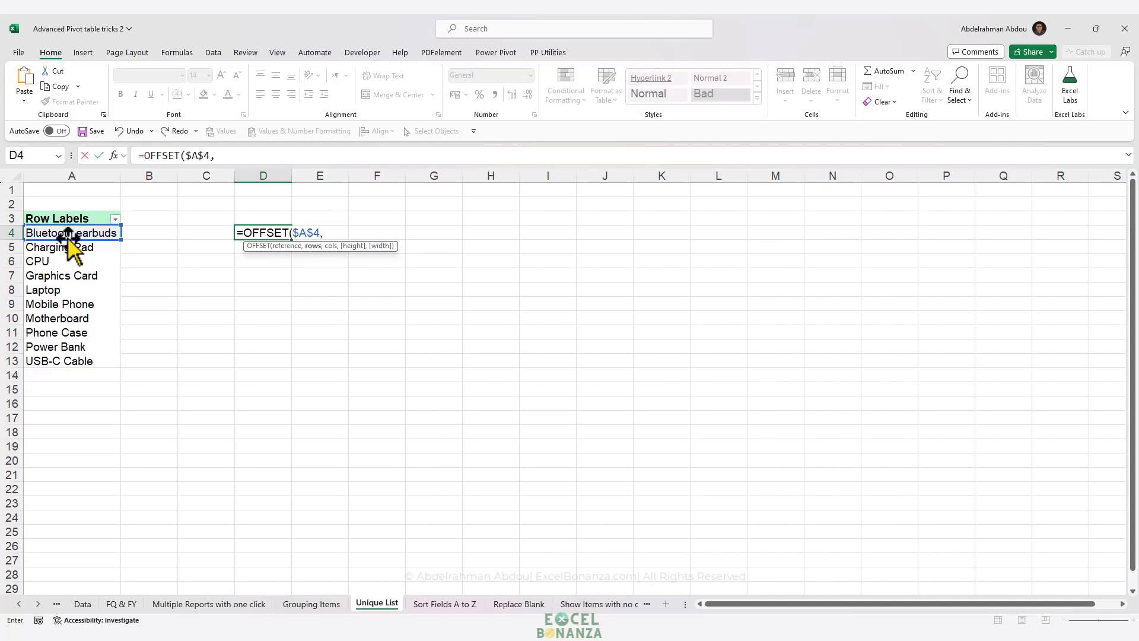
type("0,0,c")
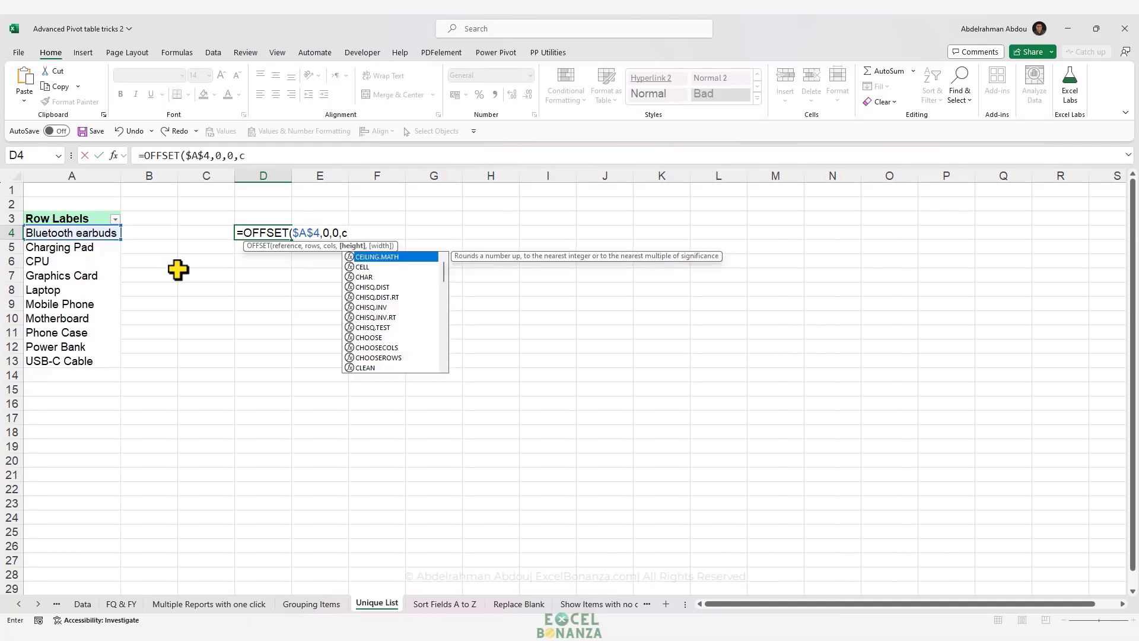
type("ounta(")
left_click_drag(37, 233, 37, 491)
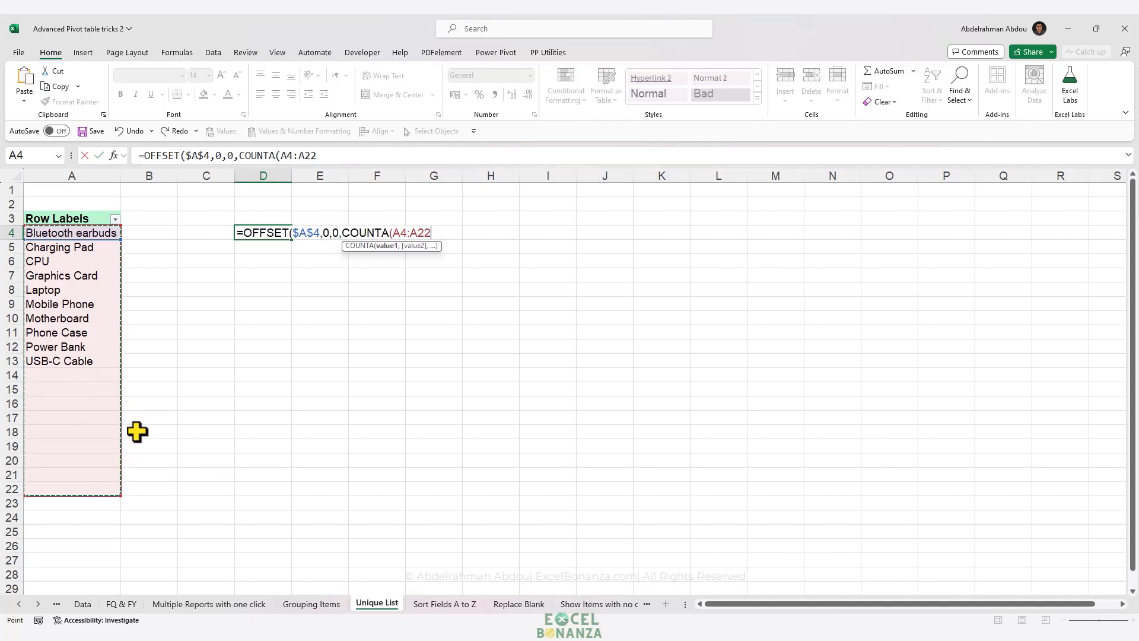
key("F4")
type(")")
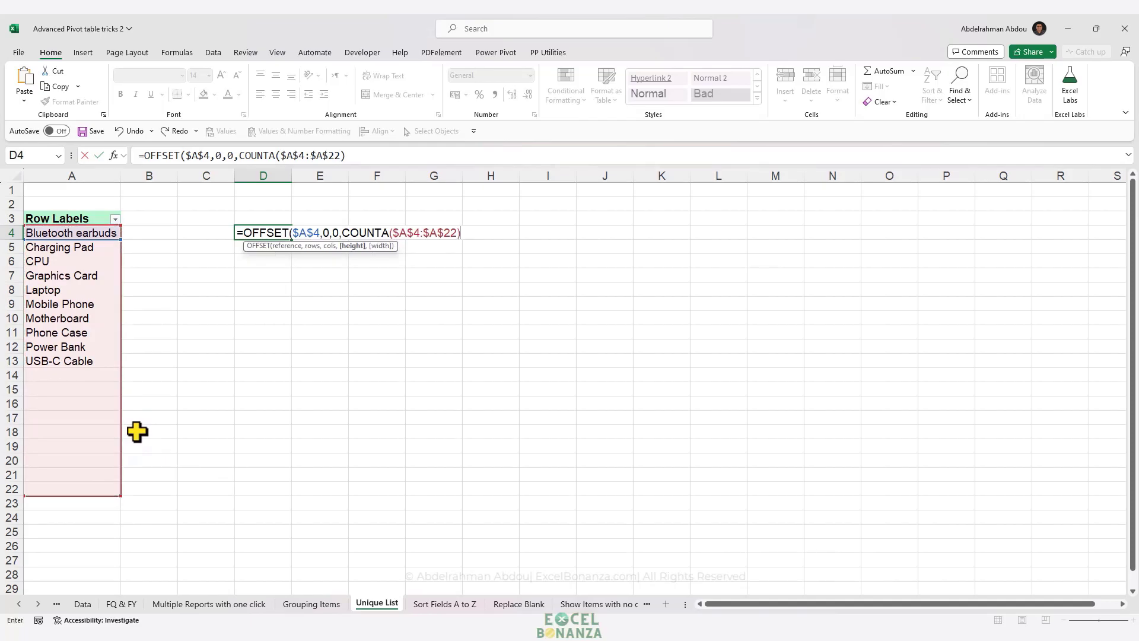
type(",1)")
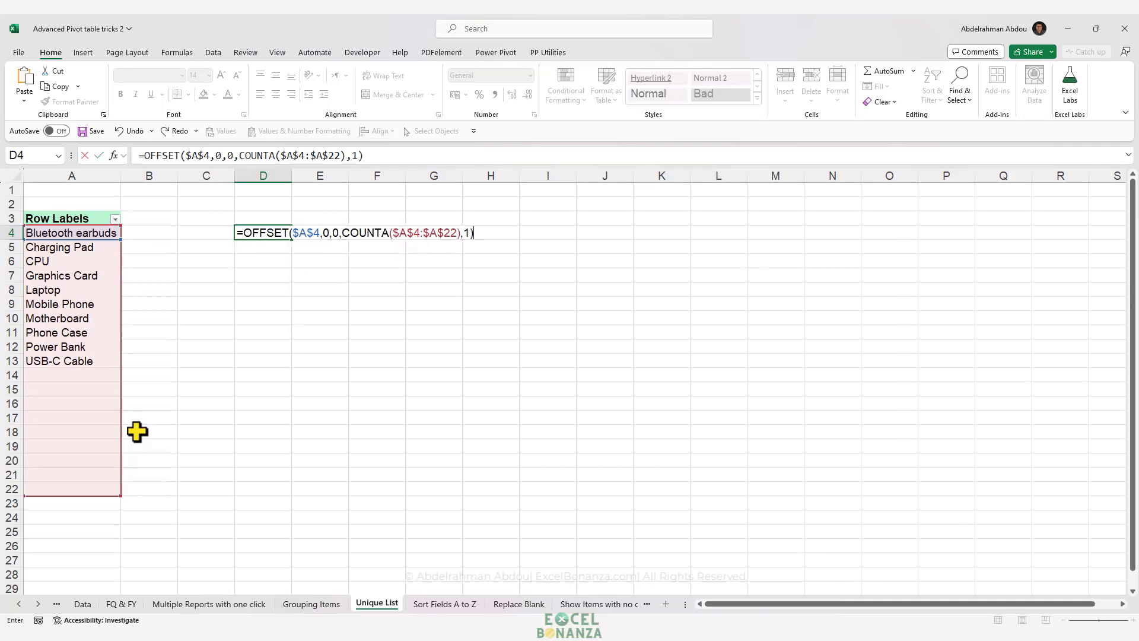
key("Return")
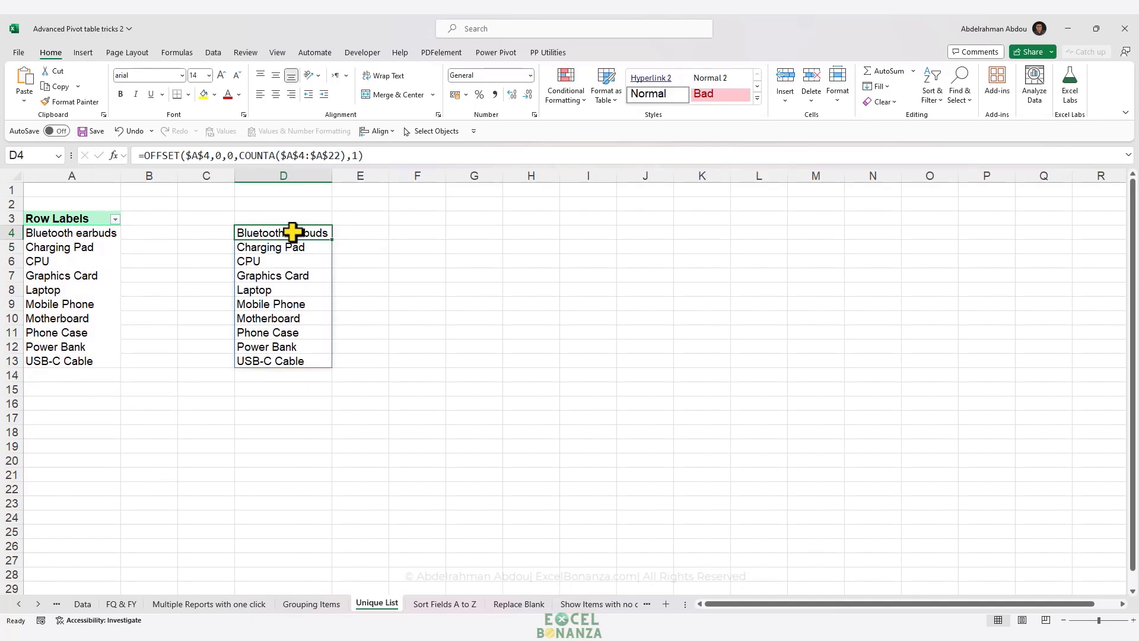
left_click_drag(292, 233, 267, 361)
left_click(285, 235)
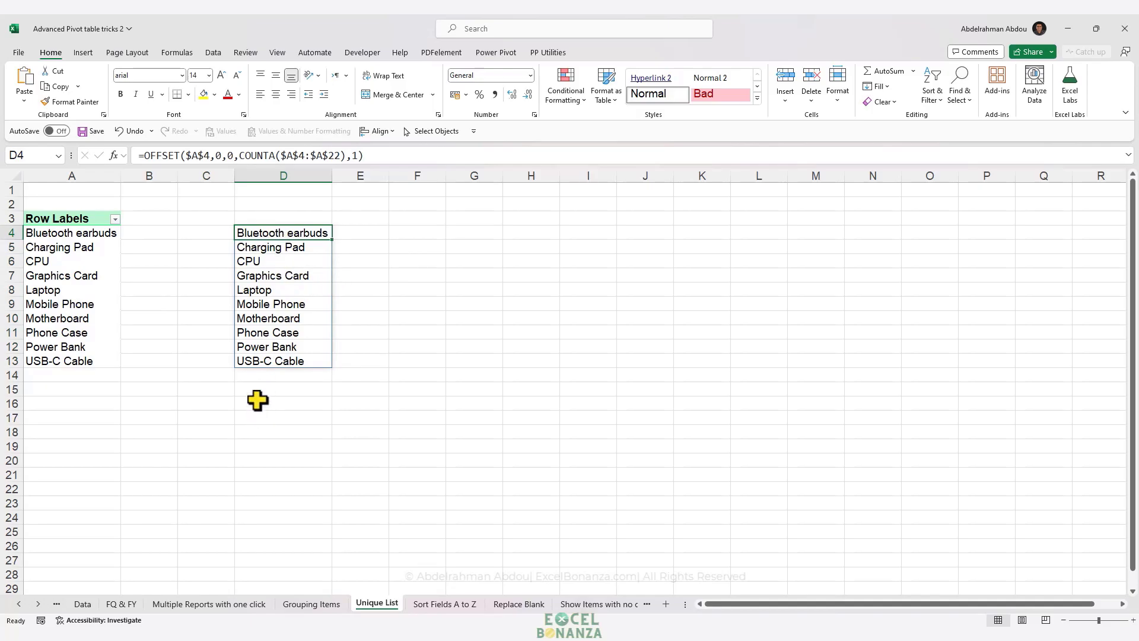
Duplicate the last sales record on the Data sheet, row 2009, into row 2010
left_click(77, 604)
left_click(62, 501)
key("ctrl+Down")
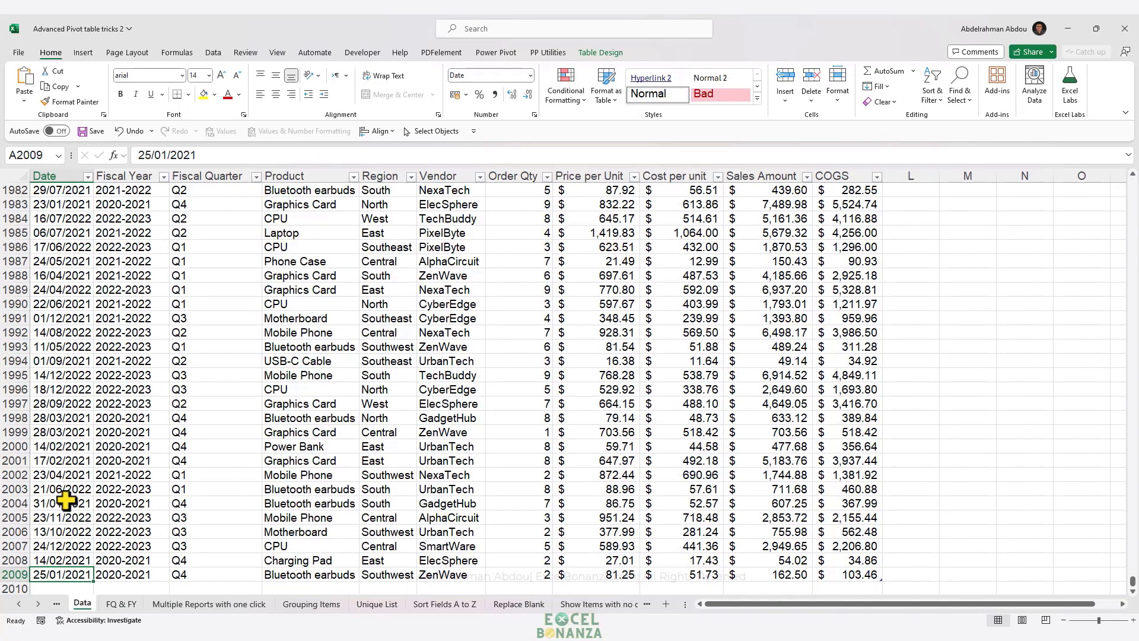
scroll(62, 501, "down", 5)
key("ctrl+shift+Right")
key("ctrl+c")
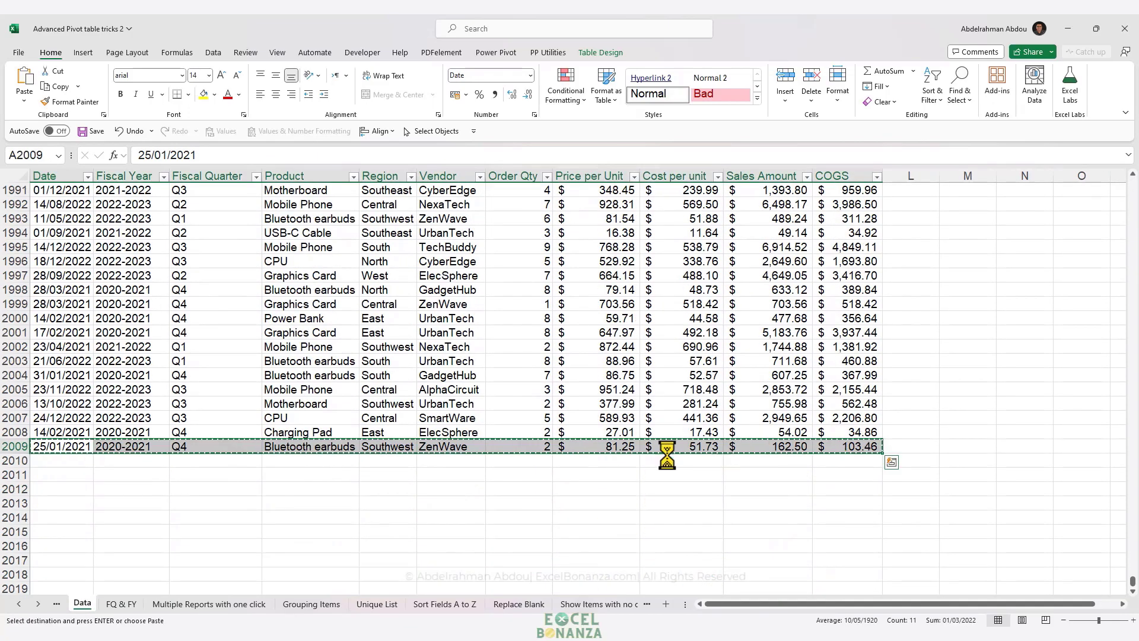
left_click(76, 458)
key("Return")
Change the product in D2010 to Smart Watch
left_click(176, 461)
left_click(308, 461)
type("Sma")
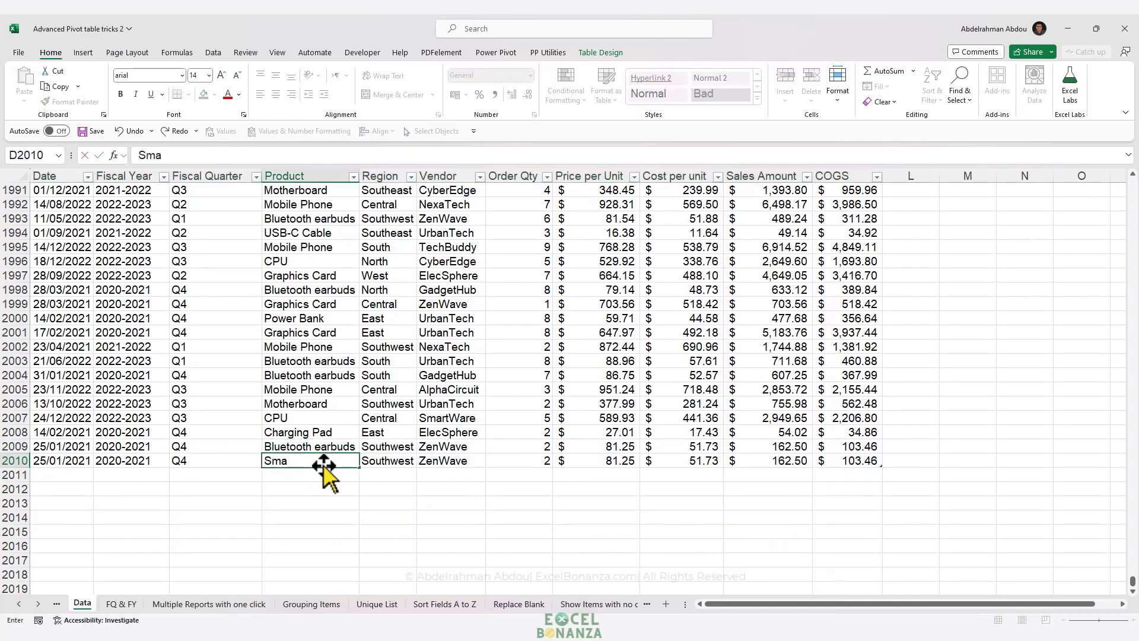
type("rt Watch")
key("Return")
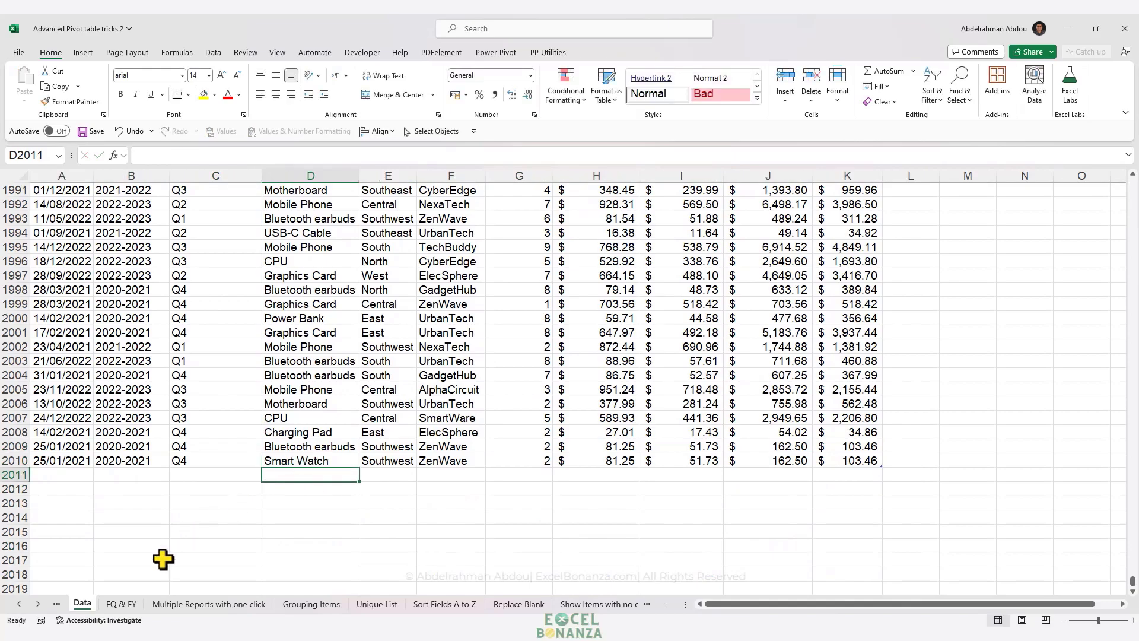
Refresh the pivot table on the Unique List sheet and check the last item in both product lists
left_click(379, 602)
right_click(70, 275)
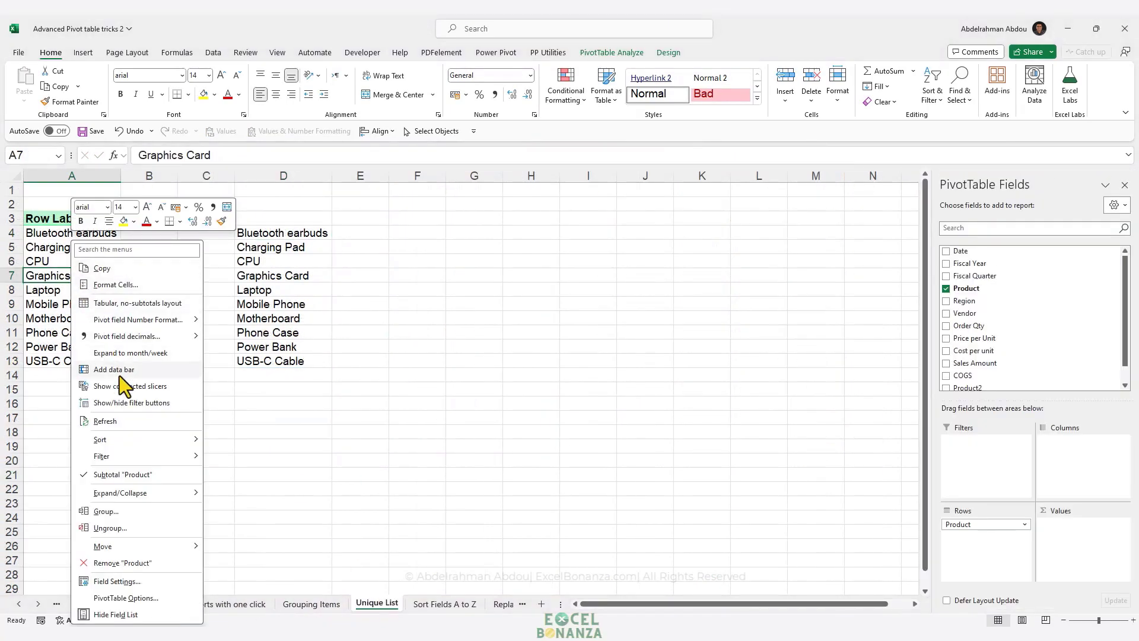
left_click(115, 419)
left_click(89, 368)
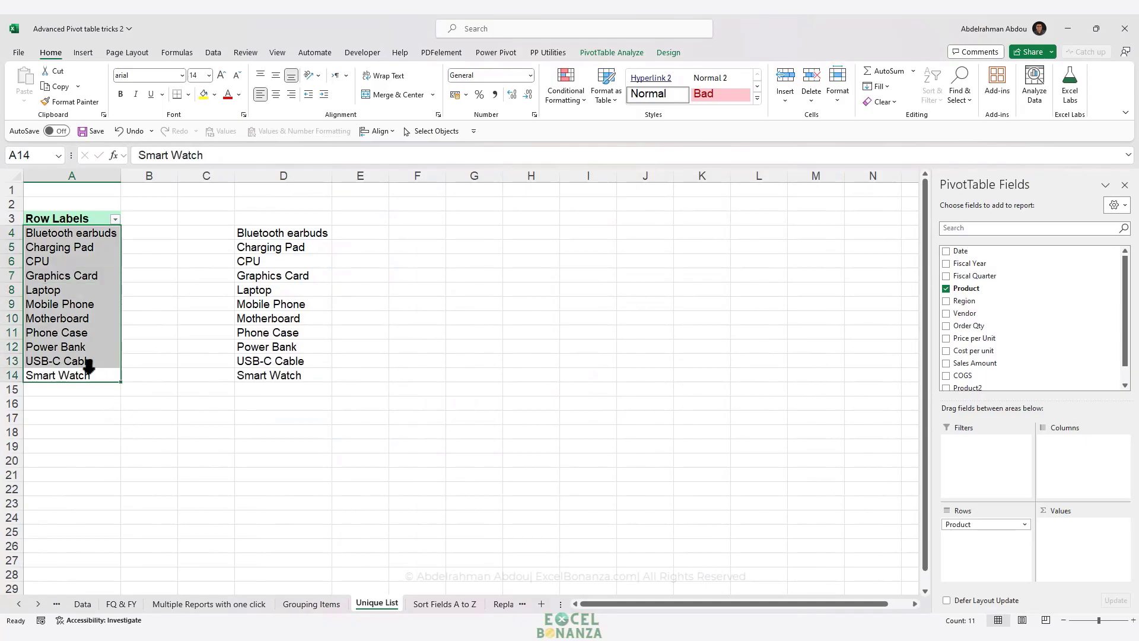
left_click(101, 361)
left_click(84, 377)
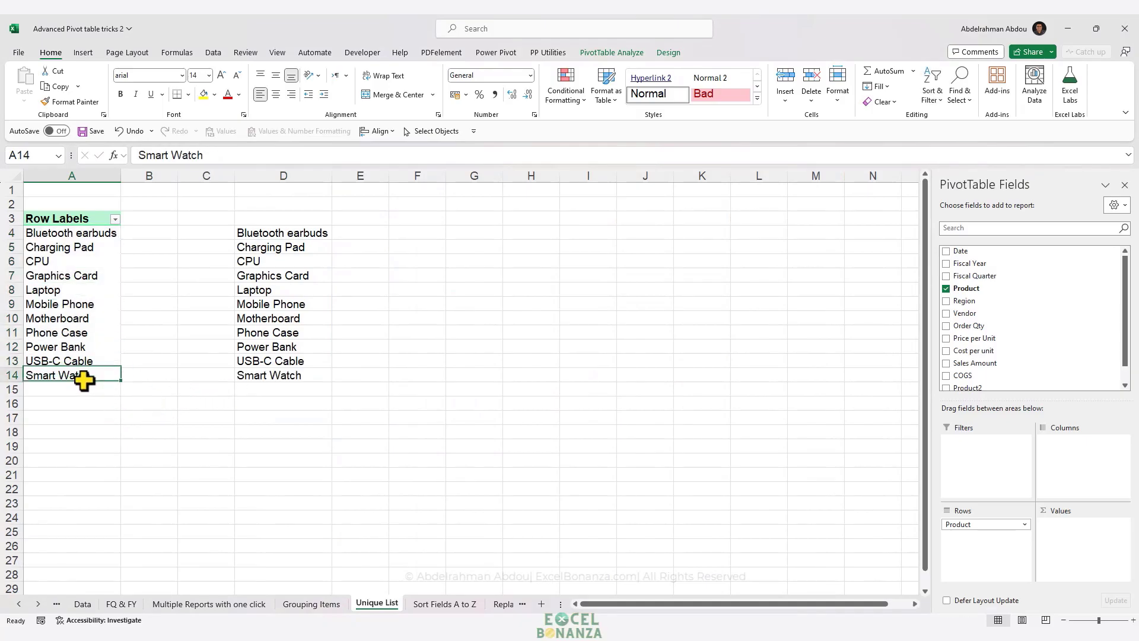
left_click(267, 380)
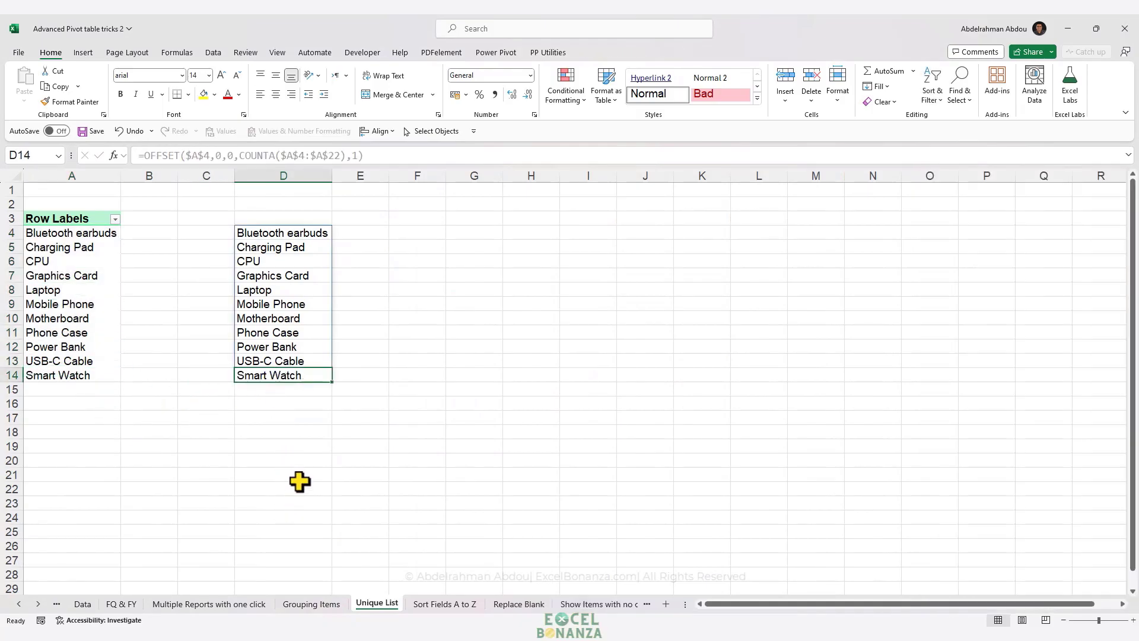
Copy the full OFFSET formula text from D4 and leave the cell unchanged
left_click(302, 232)
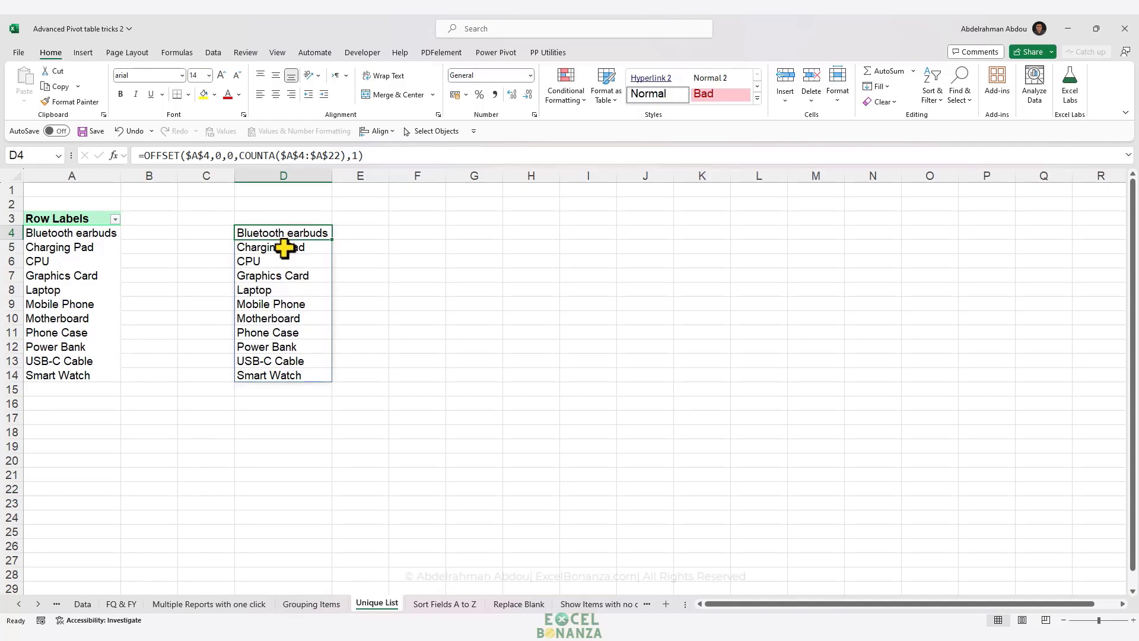
left_click_drag(386, 155, 125, 154)
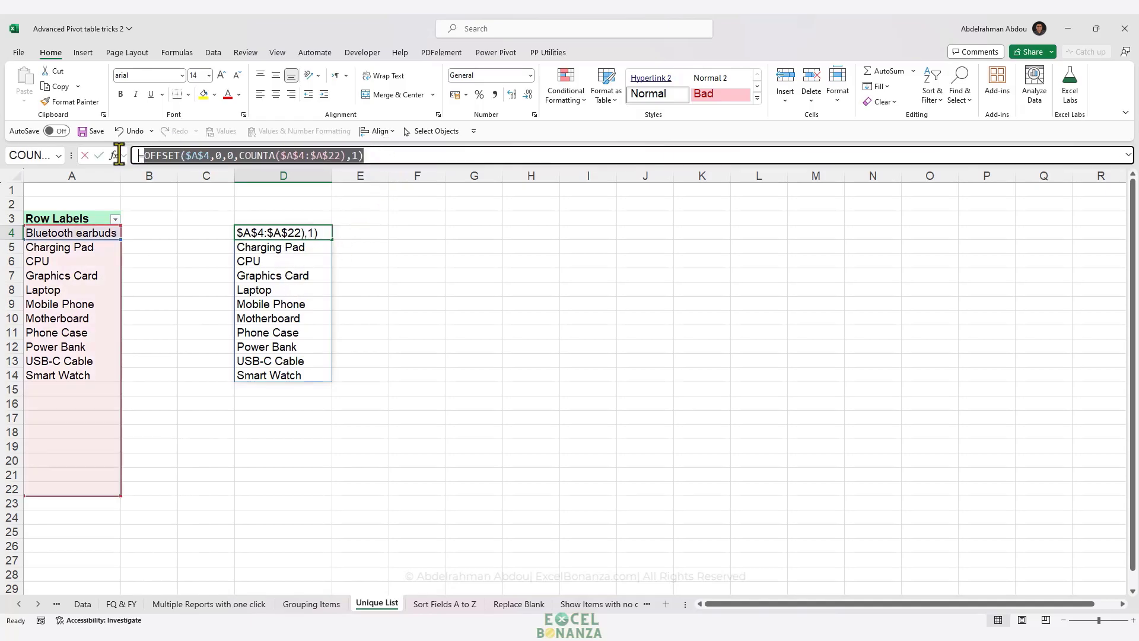
key("Escape")
key("Escape")
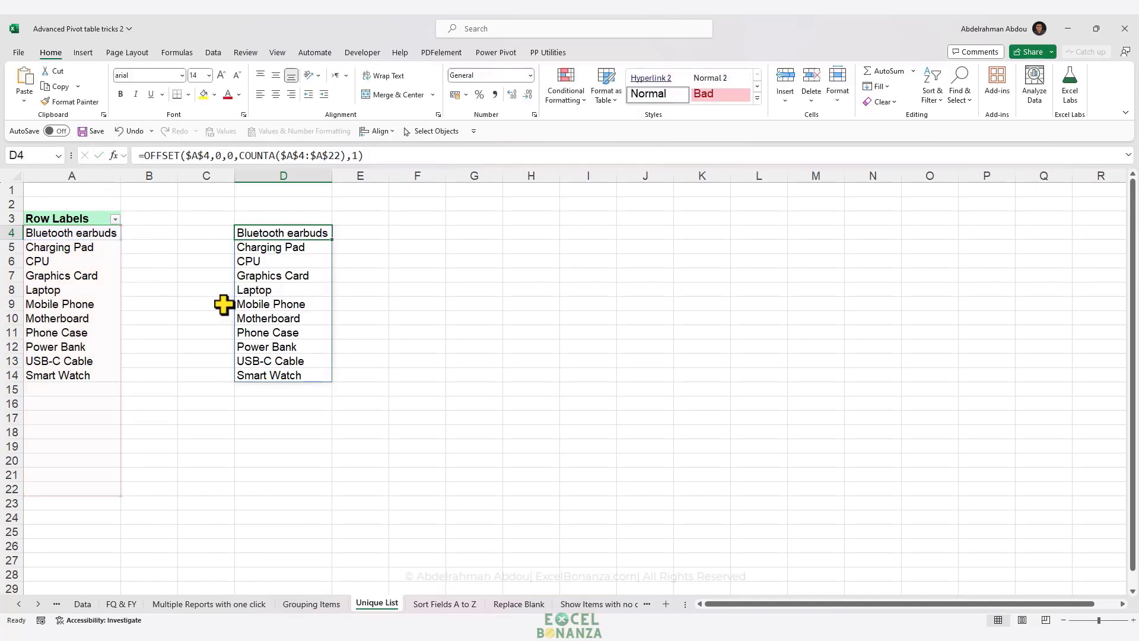
Define a workbook-scoped name RngProducts that refers to =OFFSET($A$4,0,0,COUNTA($A$4:$A$22),1) on the Unique List sheet
left_click(175, 53)
left_click(461, 86)
left_click(261, 124)
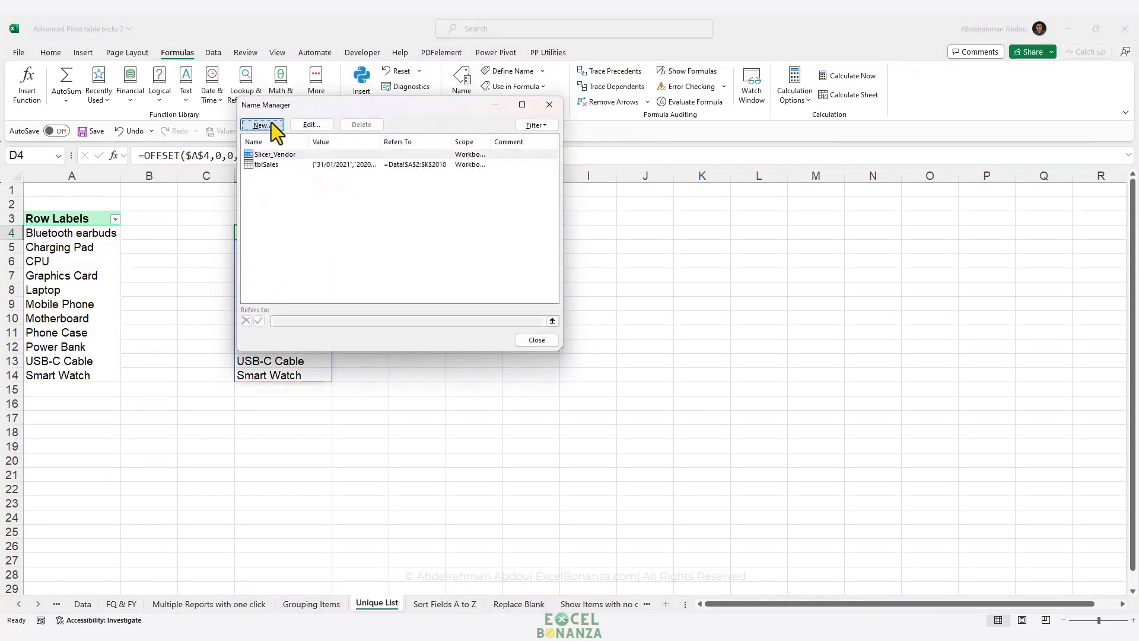
type("R")
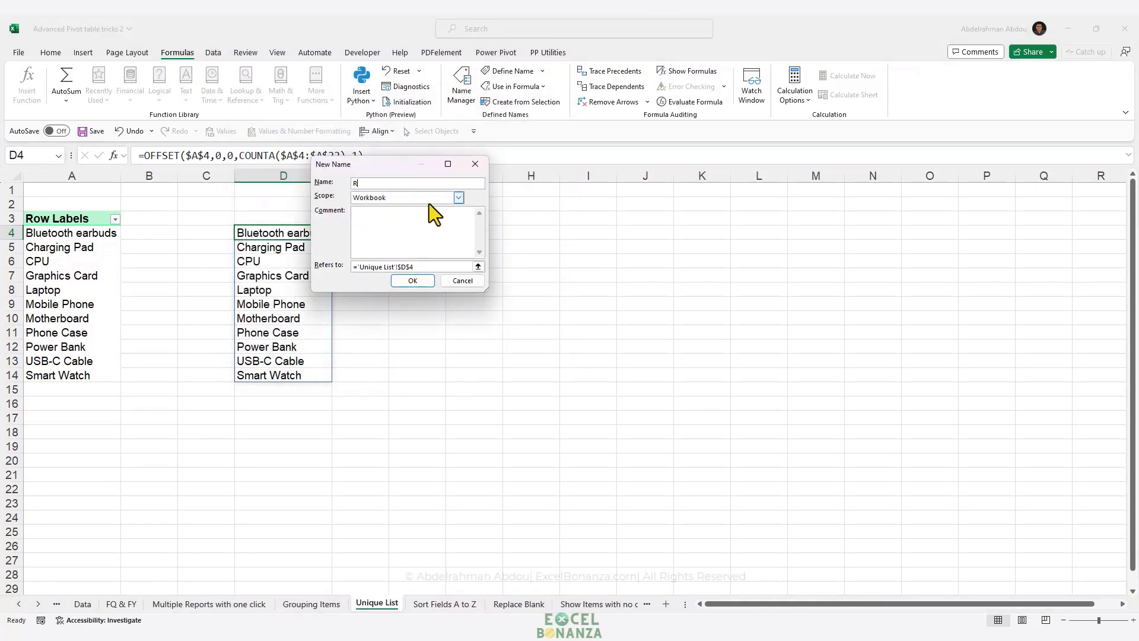
type("ngProducts")
left_click_drag(419, 267, 262, 265)
type("=OFFSET($A$4,0,0,COUNTA($A$4:$A$22),1)")
left_click(388, 268)
left_click(419, 286)
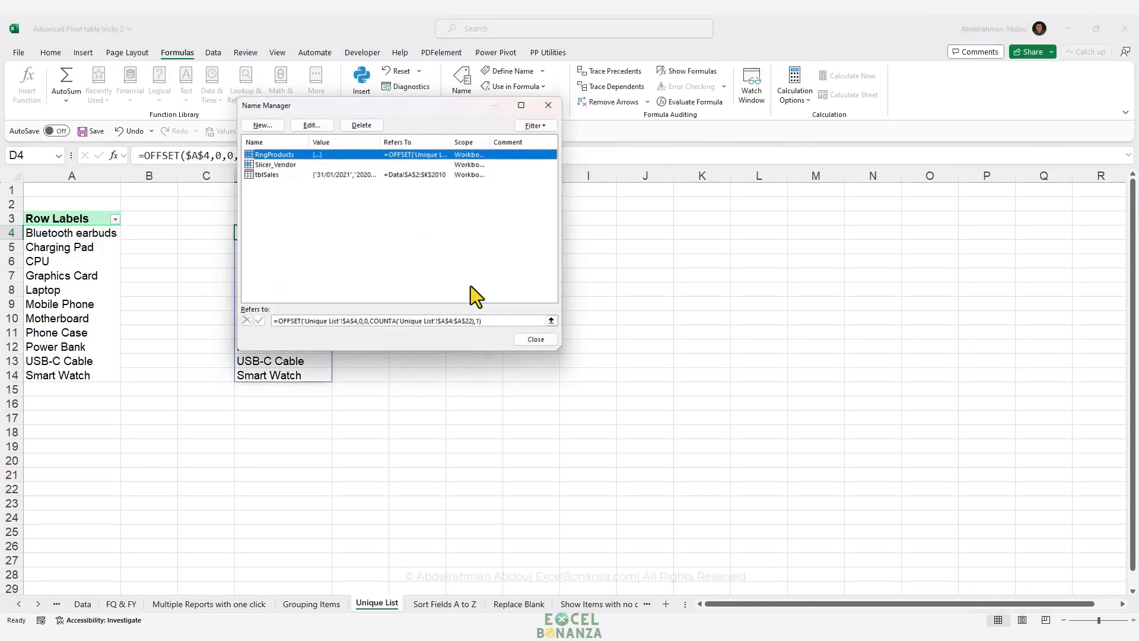
Check which cells the RngProducts name refers to and close the Name Manager
left_click(553, 321)
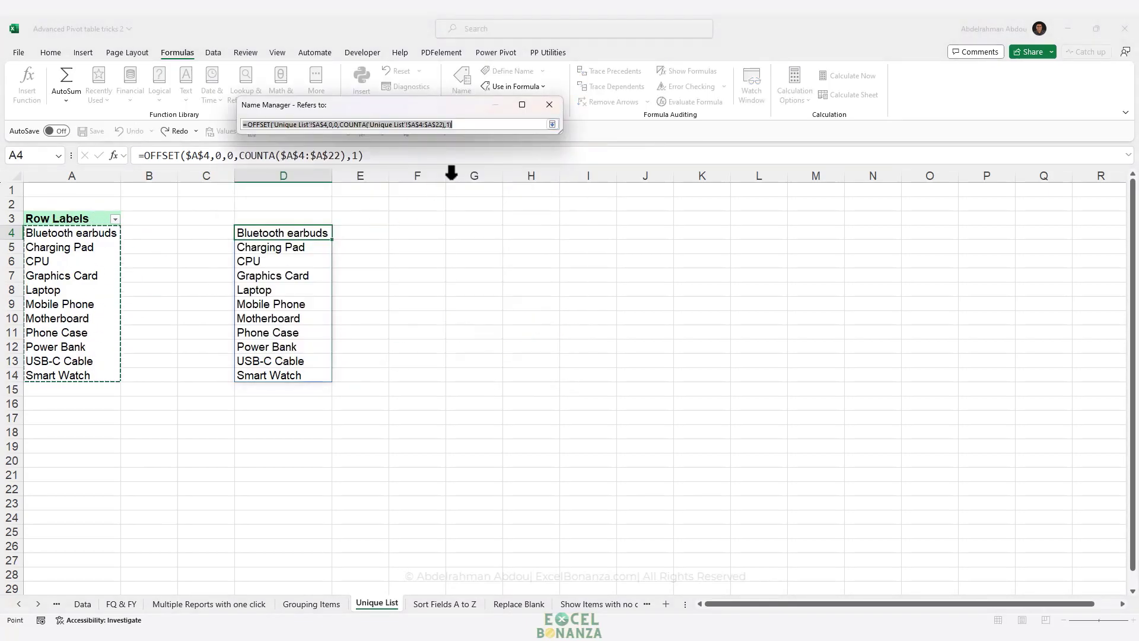
left_click(553, 124)
left_click(541, 342)
Add list data validation to cell F4 with the source =RngProducts and open its product choices
left_click(439, 234)
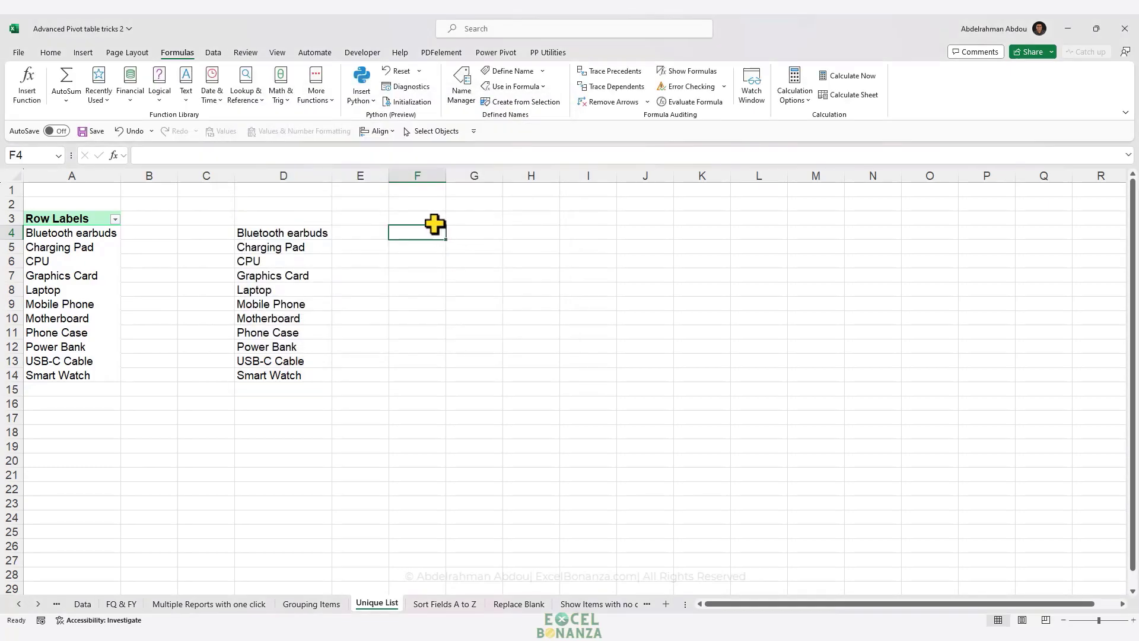
left_click(213, 54)
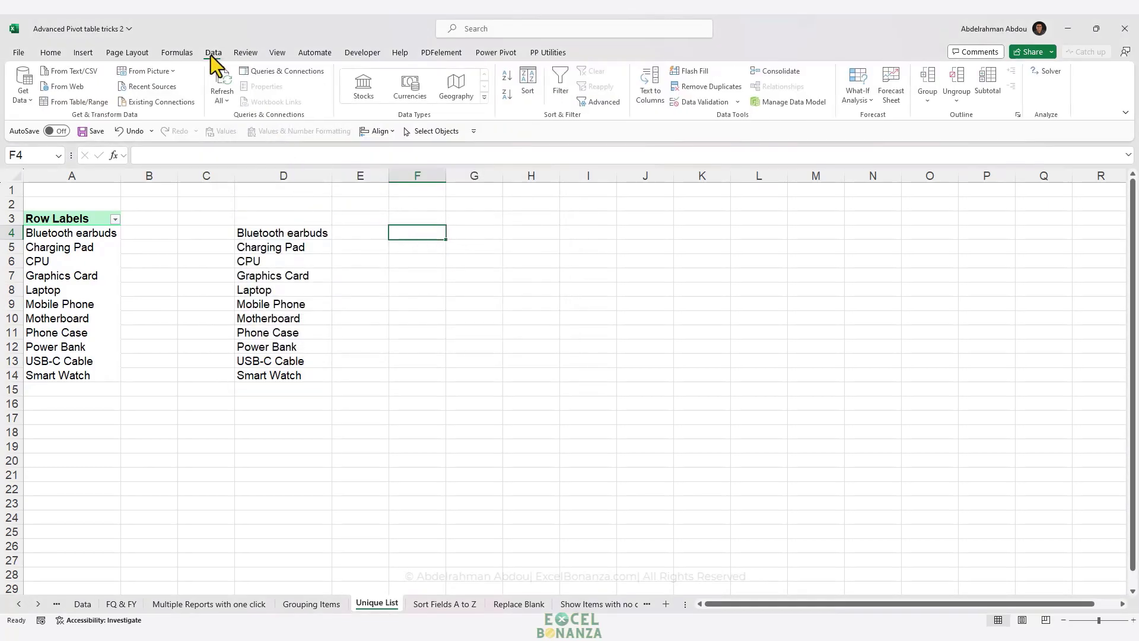
left_click(696, 102)
left_click(341, 198)
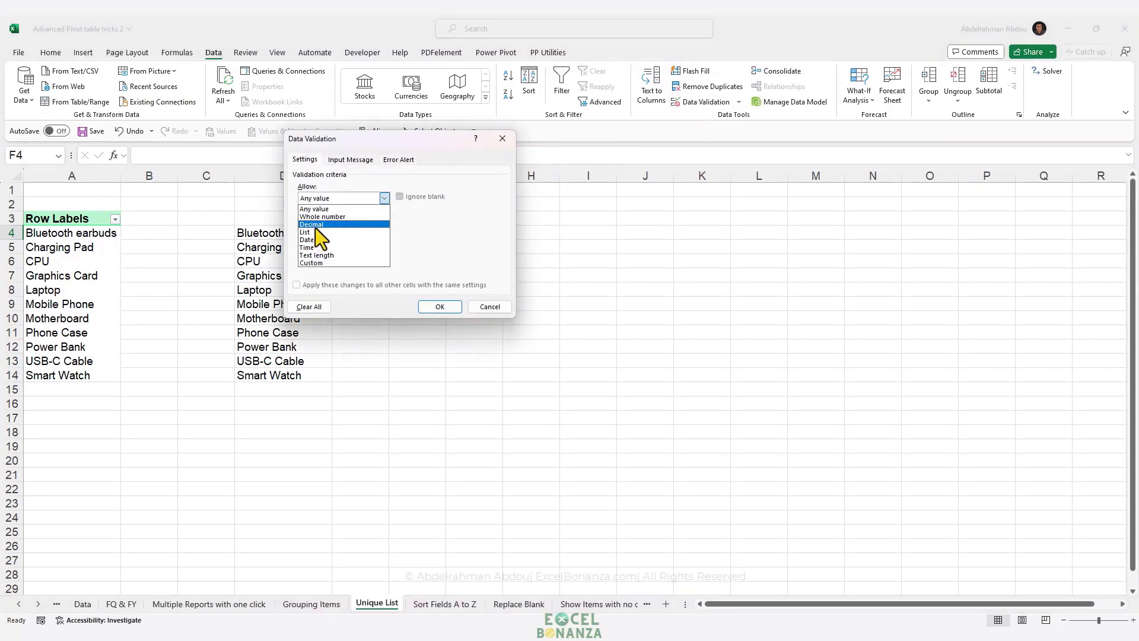
left_click(318, 232)
left_click(330, 247)
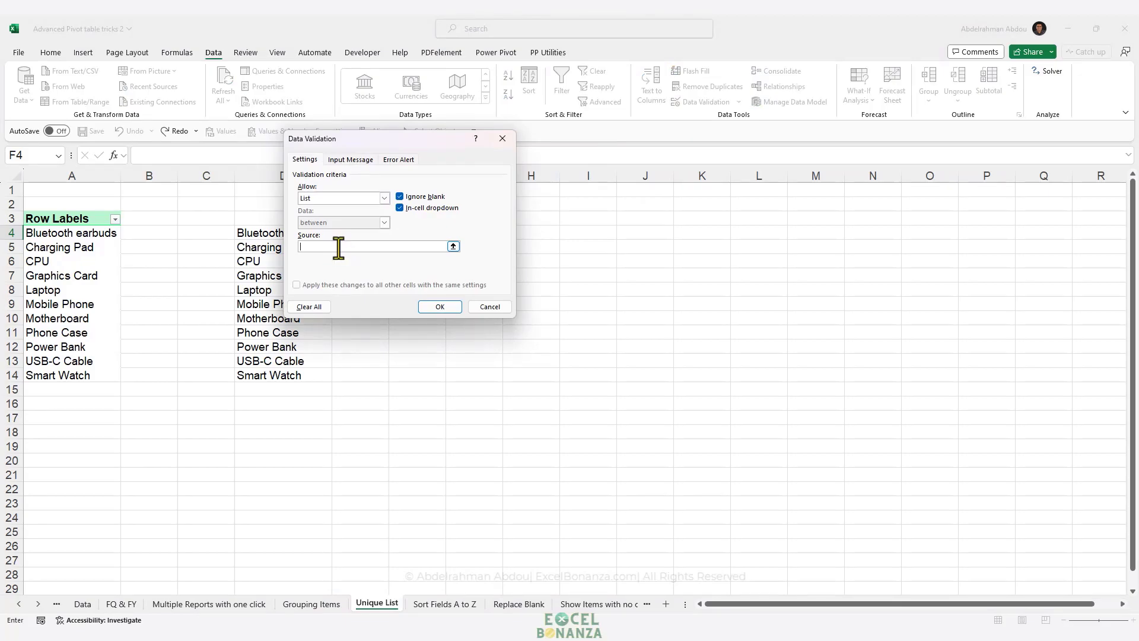
key("F3")
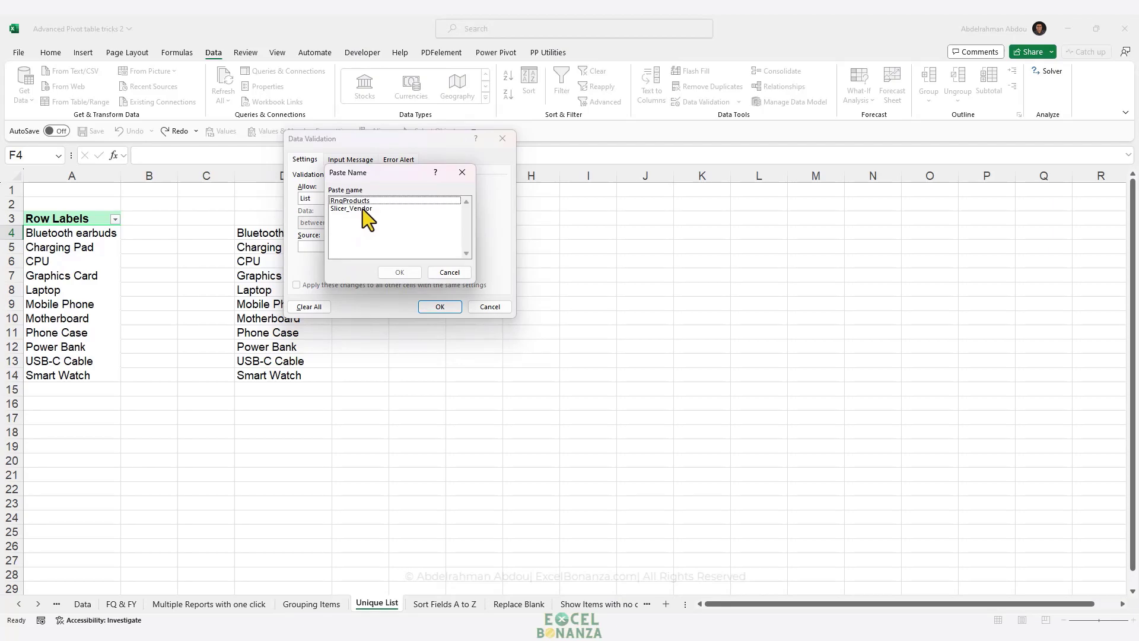
left_click(362, 198)
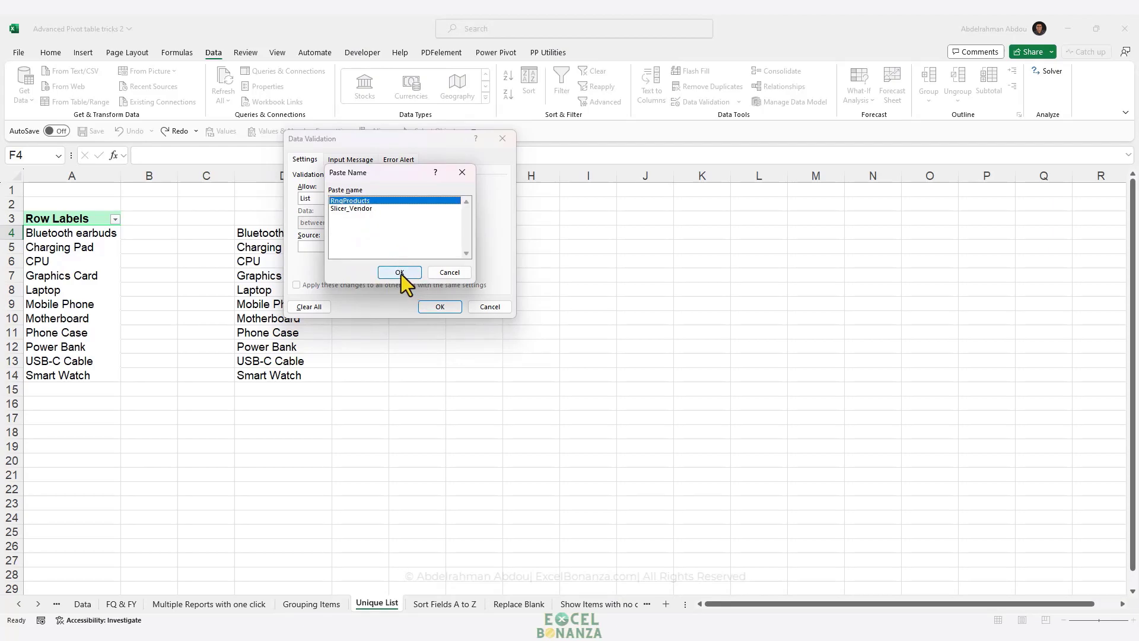
left_click(400, 273)
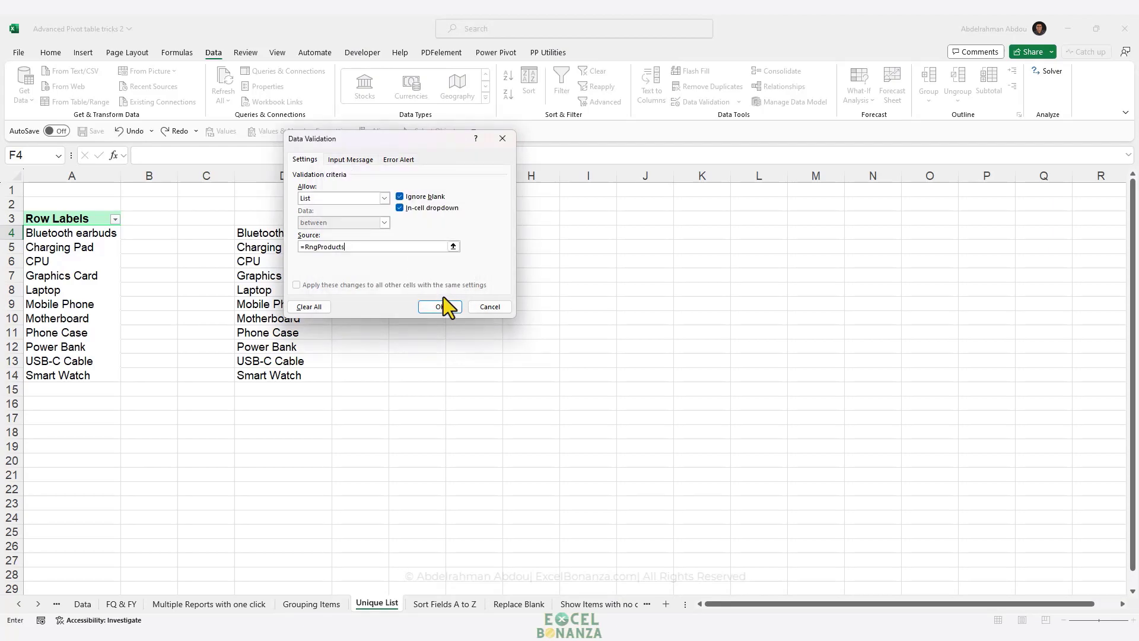
left_click(442, 307)
left_click(451, 234)
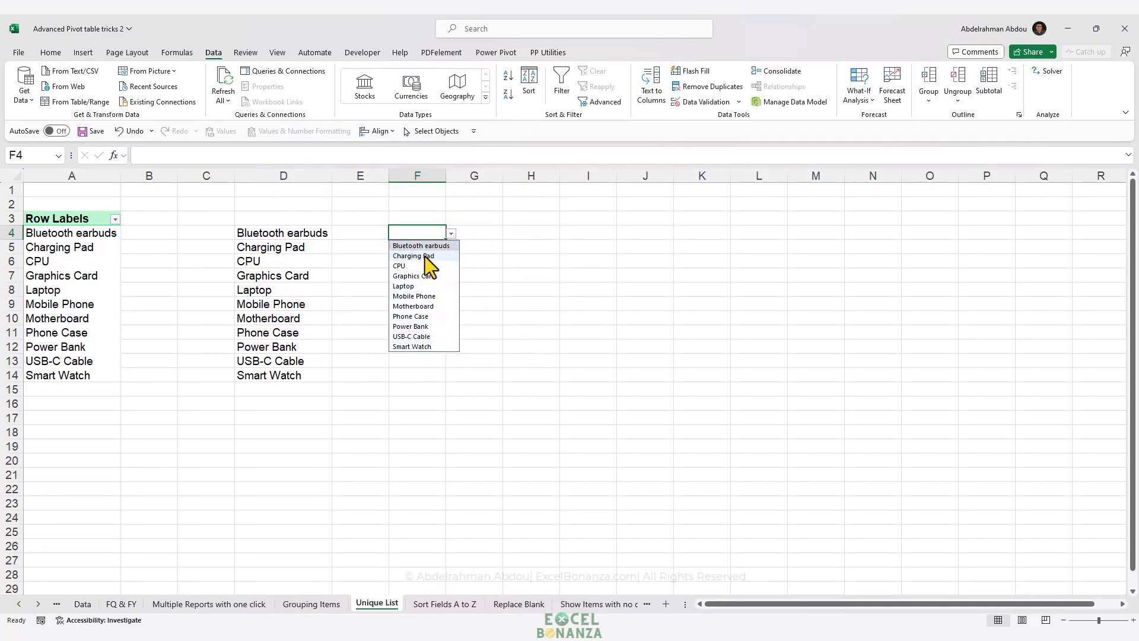
Sort the product row labels of the Unique List pivot table A to Z
left_click(94, 261)
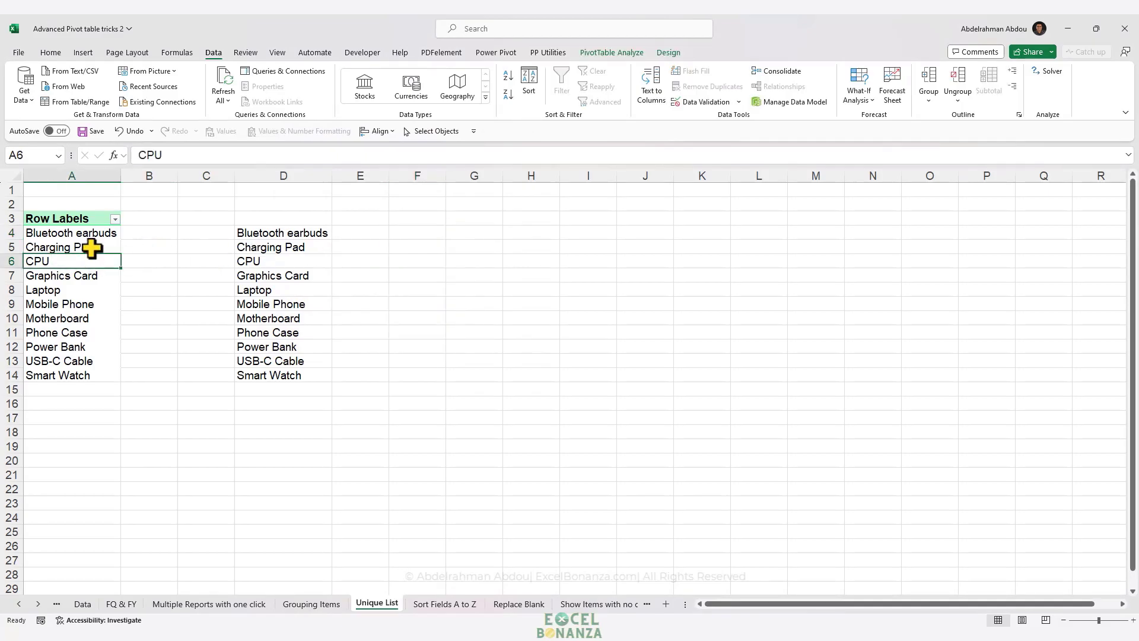
left_click(115, 220)
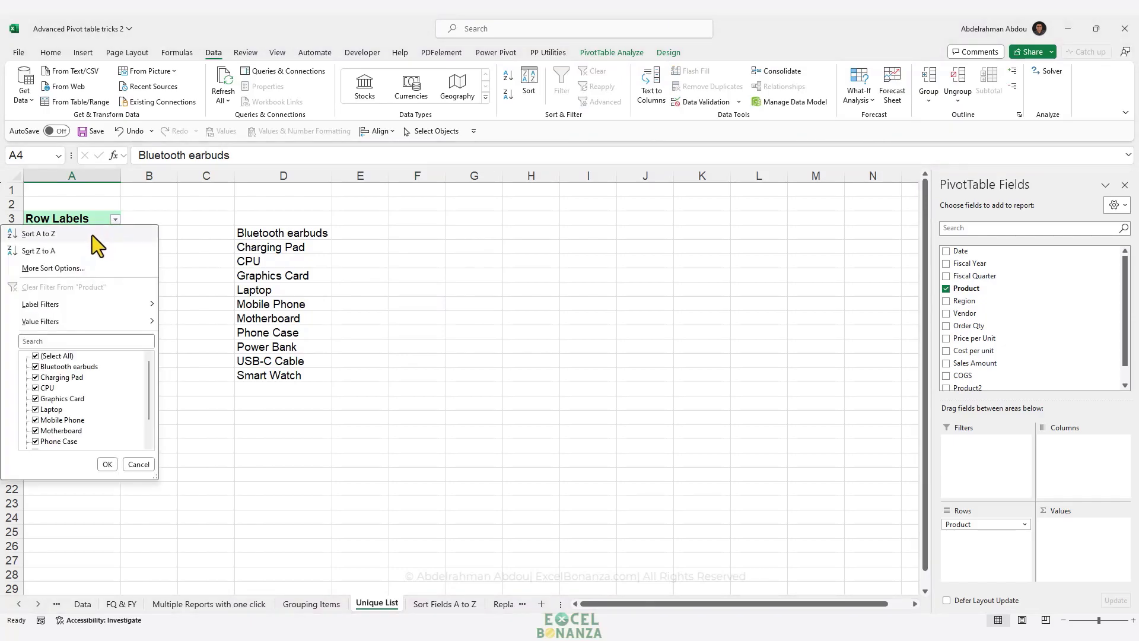
left_click(91, 236)
left_click(89, 273)
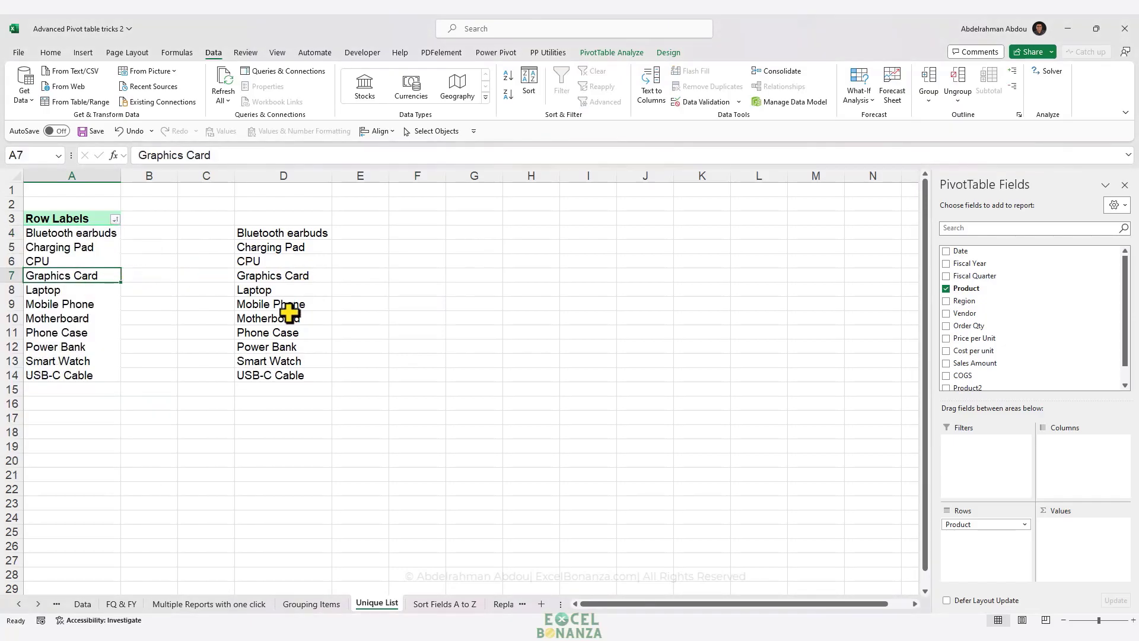
Check the product order in the OFFSET formula list in column D and in the F4 validation list
left_click(285, 347)
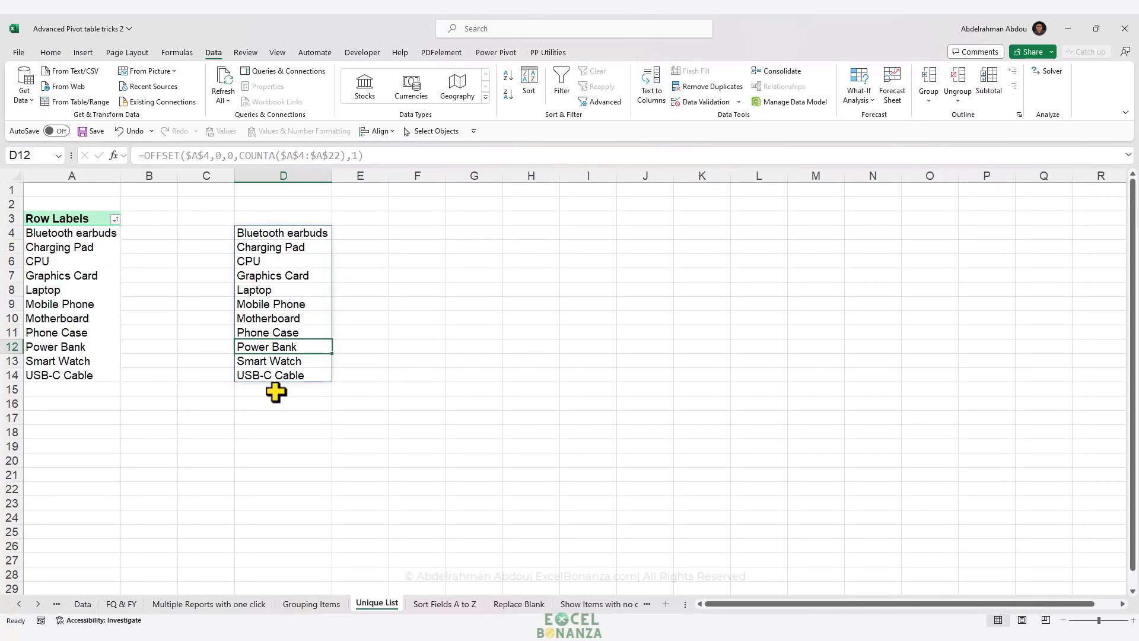
left_click(404, 235)
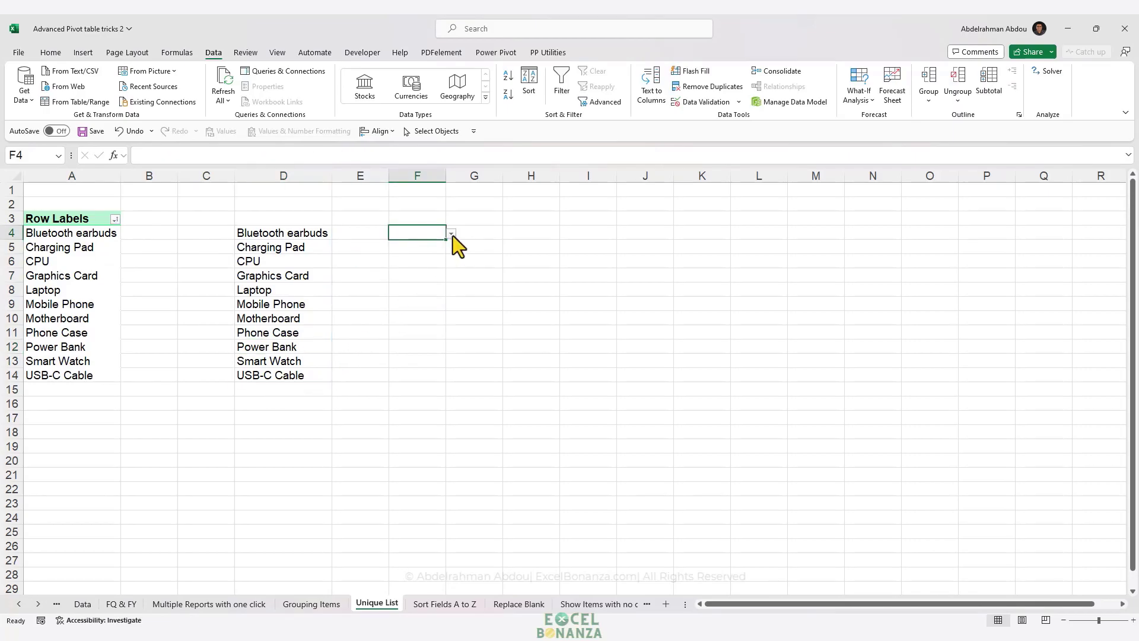
left_click(452, 235)
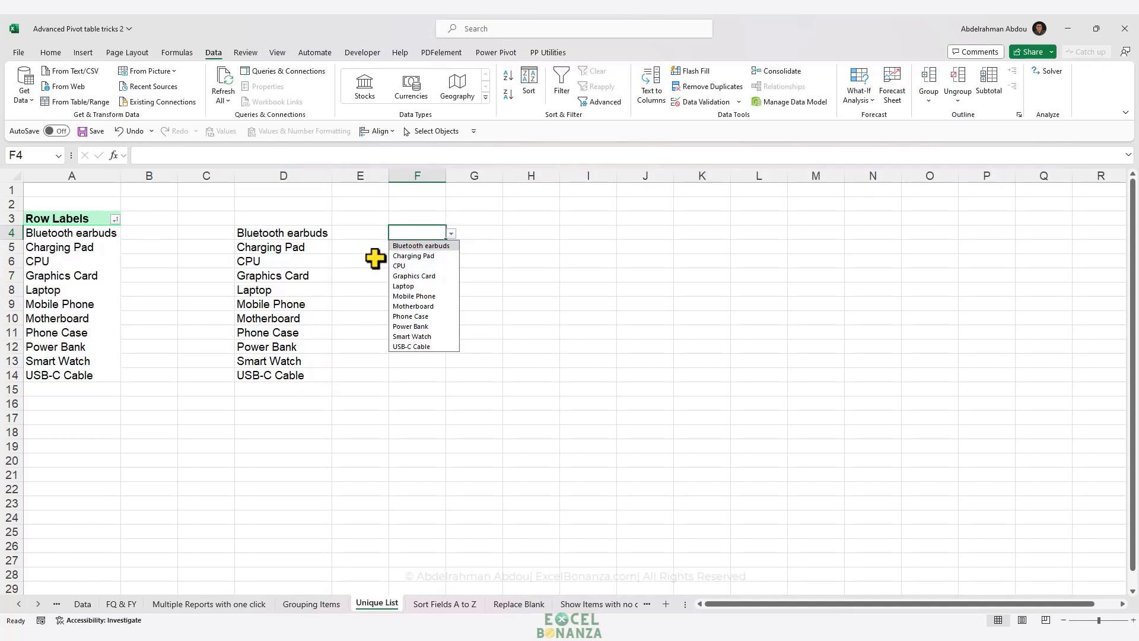
left_click(409, 244)
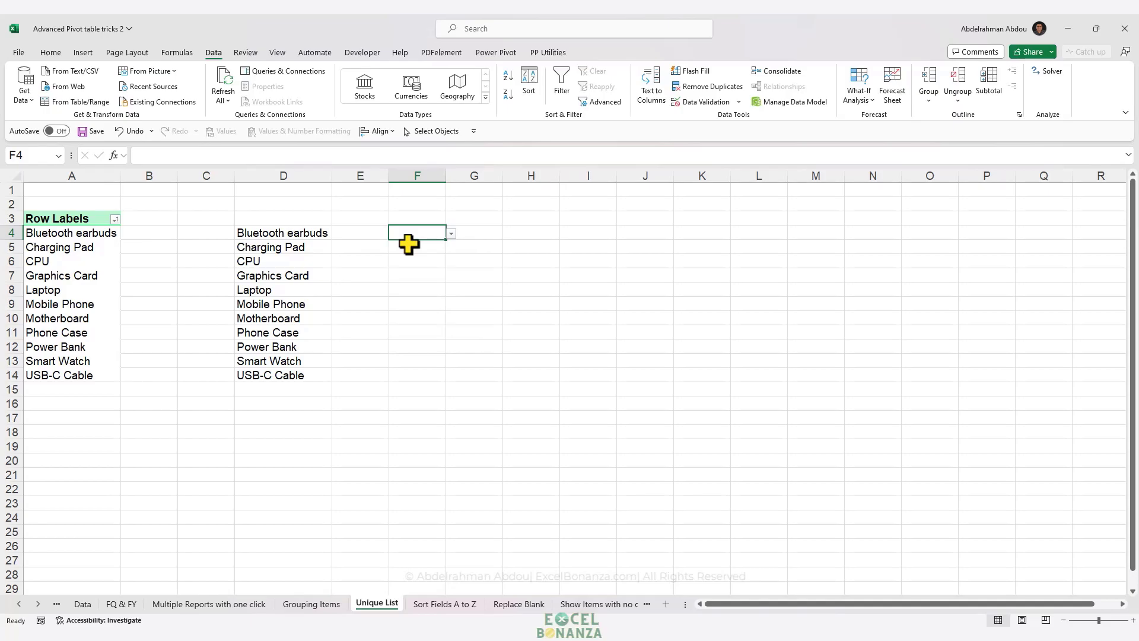
left_click(91, 241)
left_click(98, 256)
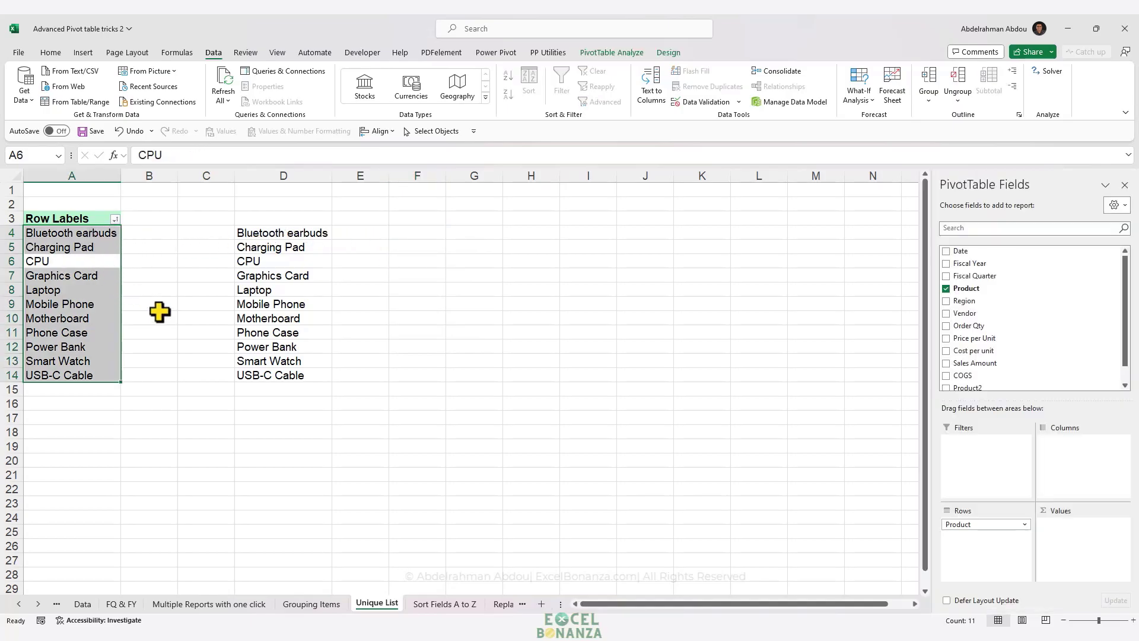
left_click(91, 248)
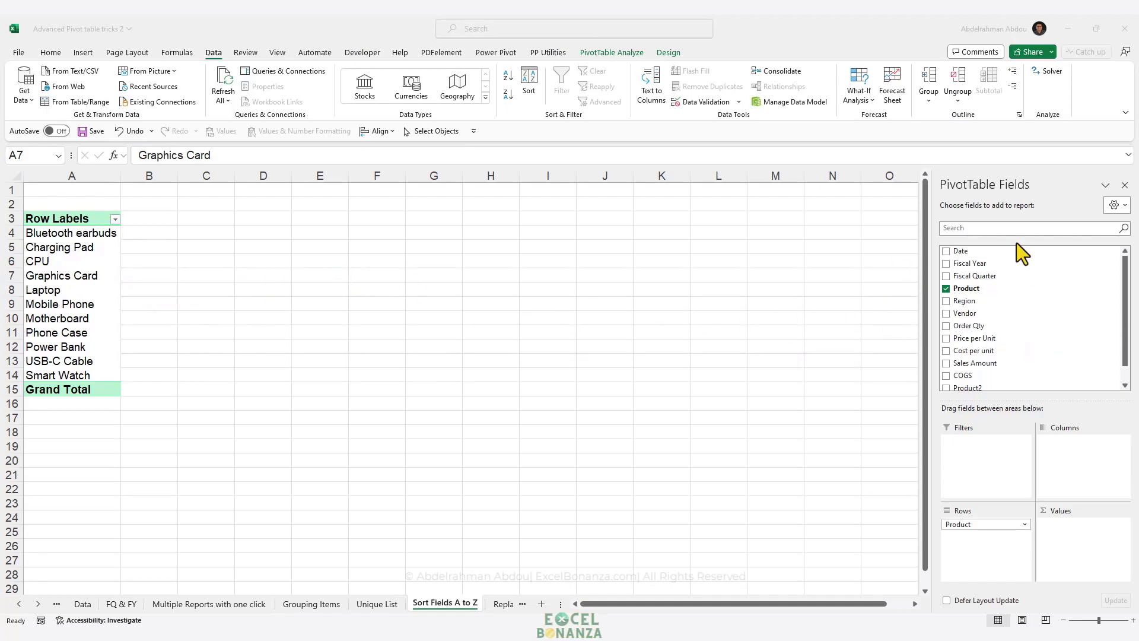
Compare the pivot field list order on the Sort Fields A to Z sheet with the column headers on the Data sheet
left_click(1055, 260)
scroll(1055, 278, "down", 2)
scroll(1045, 294, "up", 2)
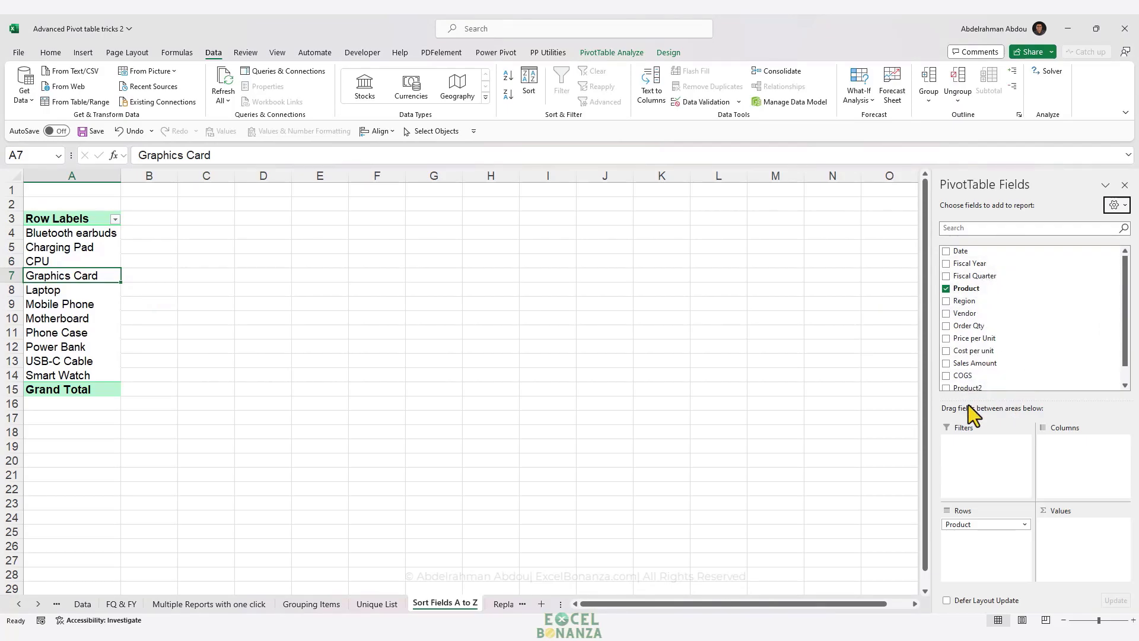
left_click(84, 605)
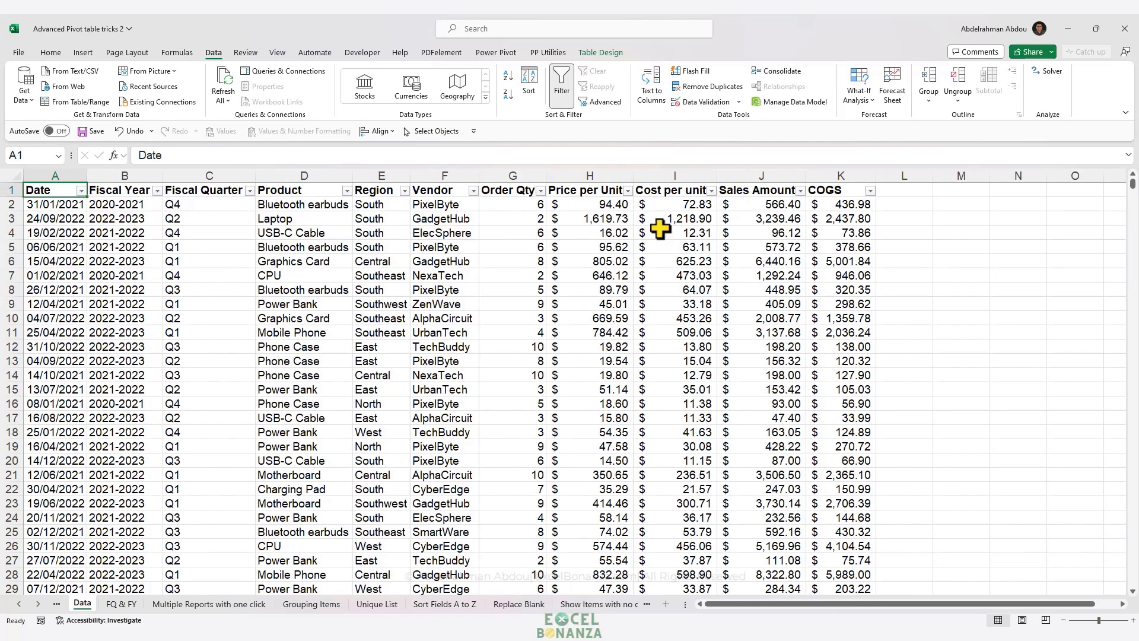
left_click(444, 604)
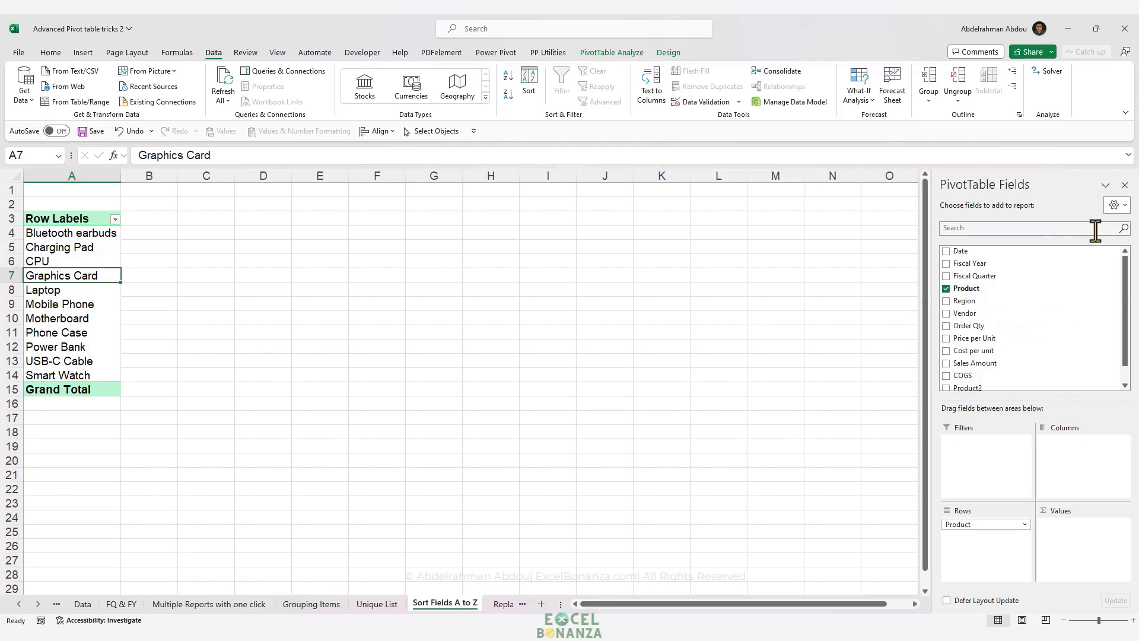
Sort the PivotTable field list A to Z and switch it back to data source order
left_click(1119, 206)
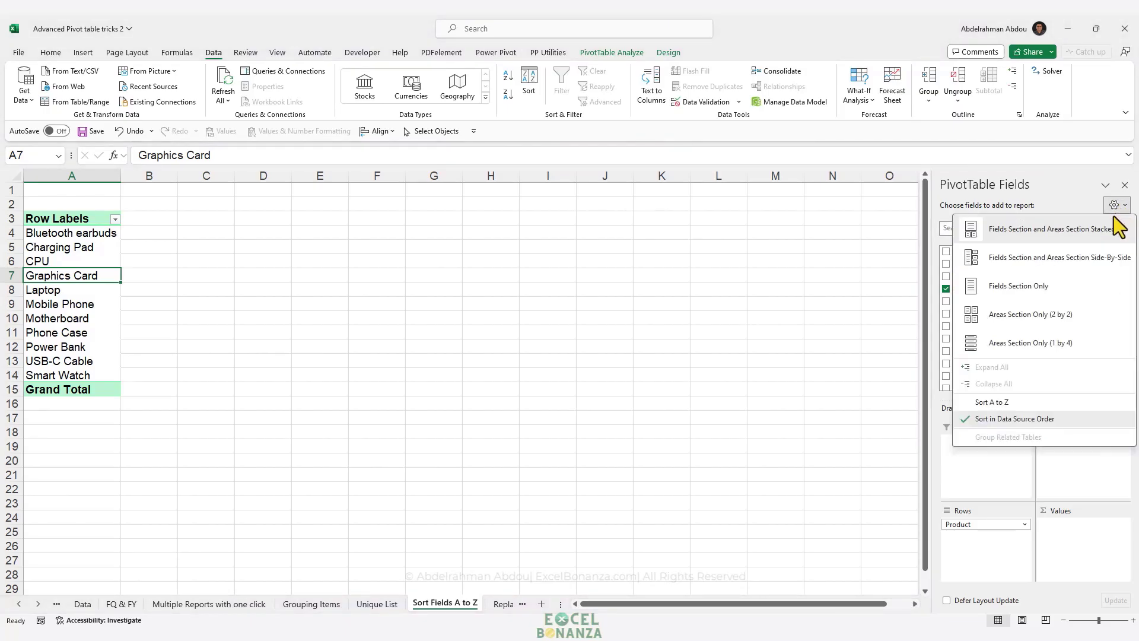
left_click(992, 402)
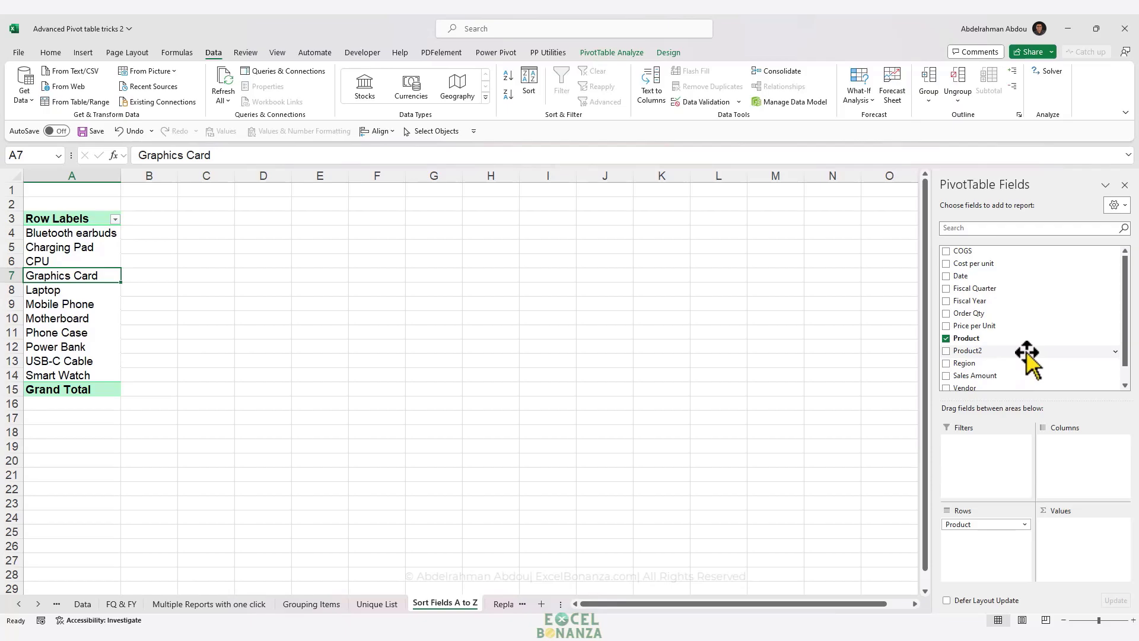
left_click(1121, 206)
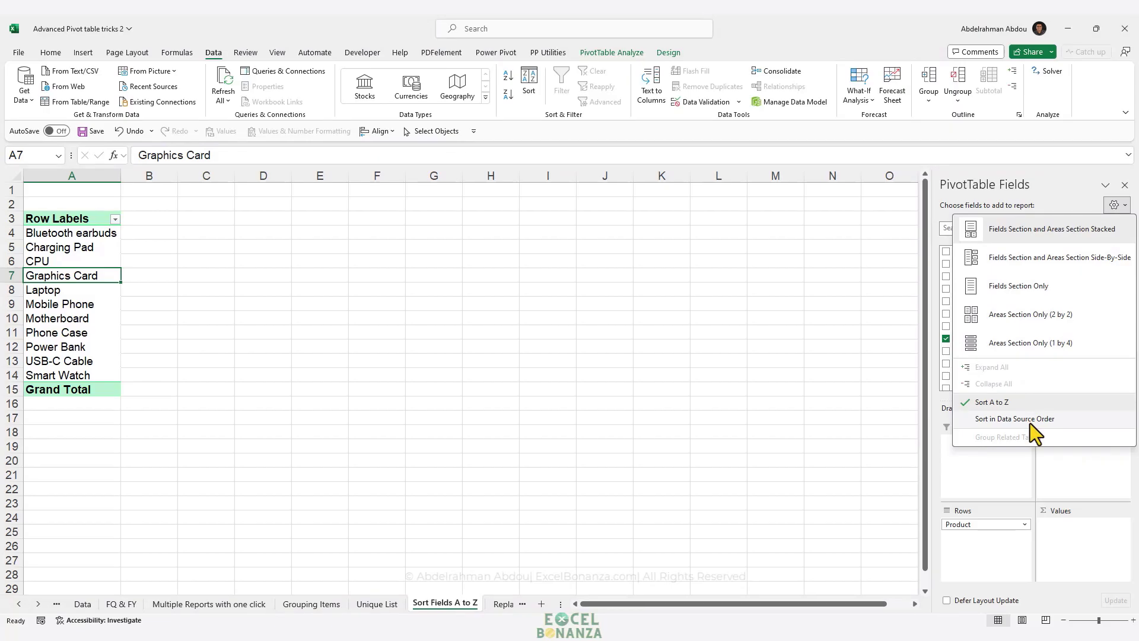
left_click(1014, 419)
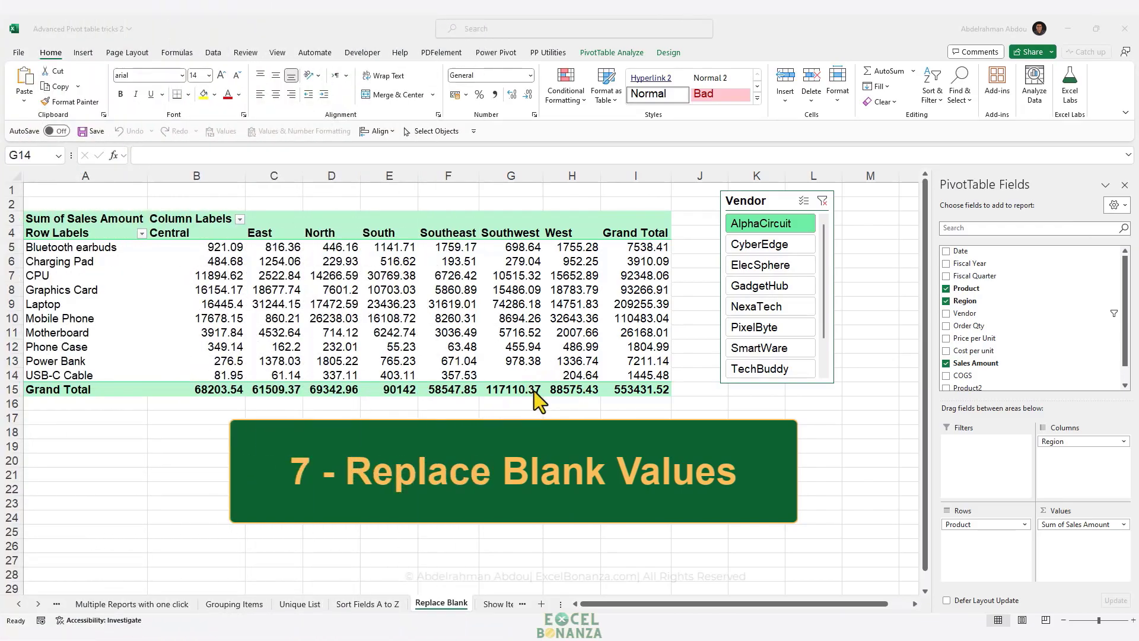
Set the pivot table on the Replace Blank sheet to show 0 for empty cells, such as Southwest USB-C Cable
left_click(524, 376)
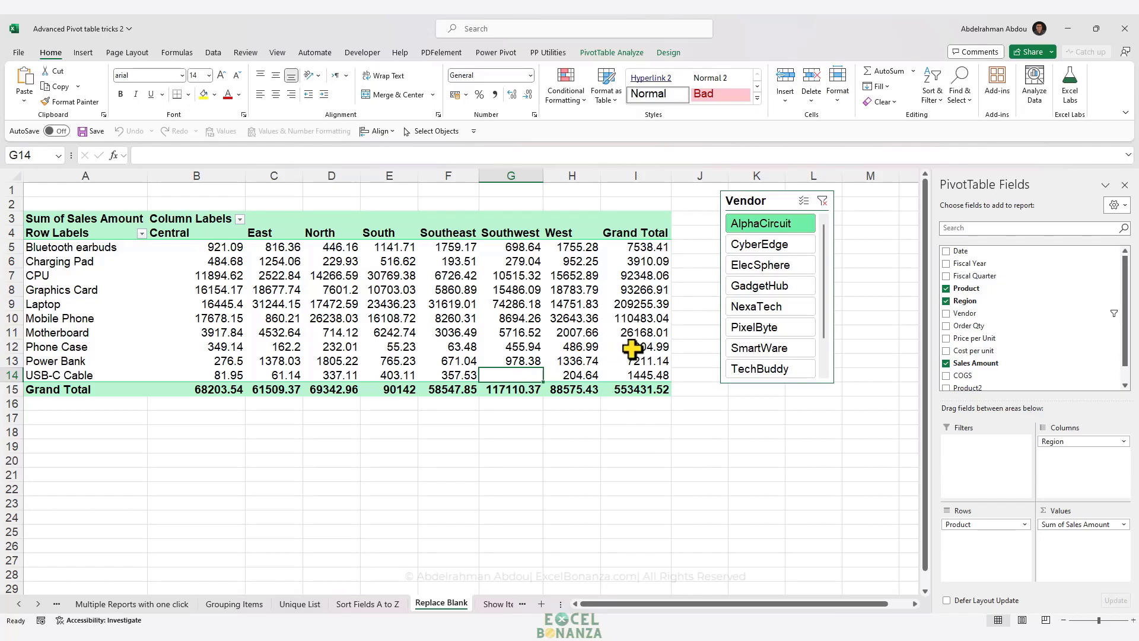
left_click(766, 225)
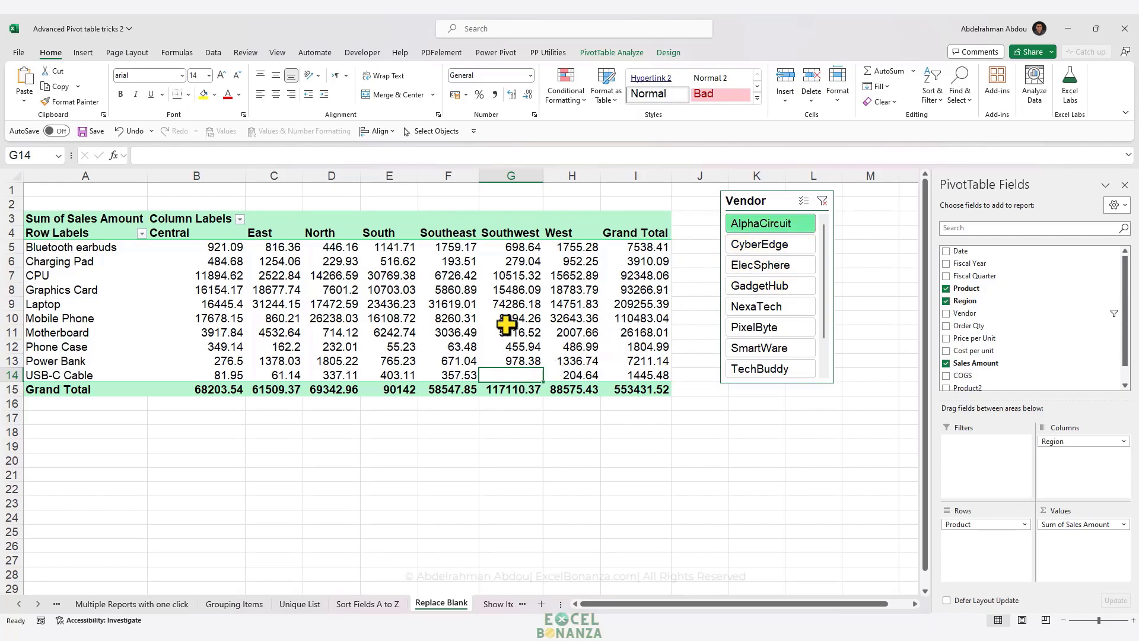
mouse_move(511, 373)
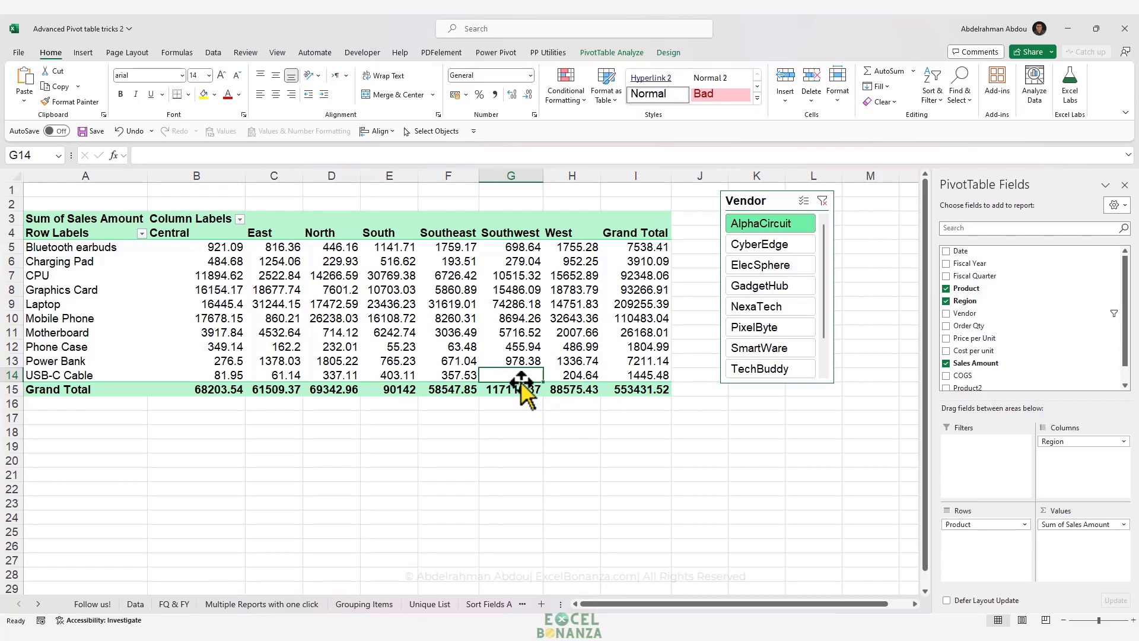
mouse_move(528, 391)
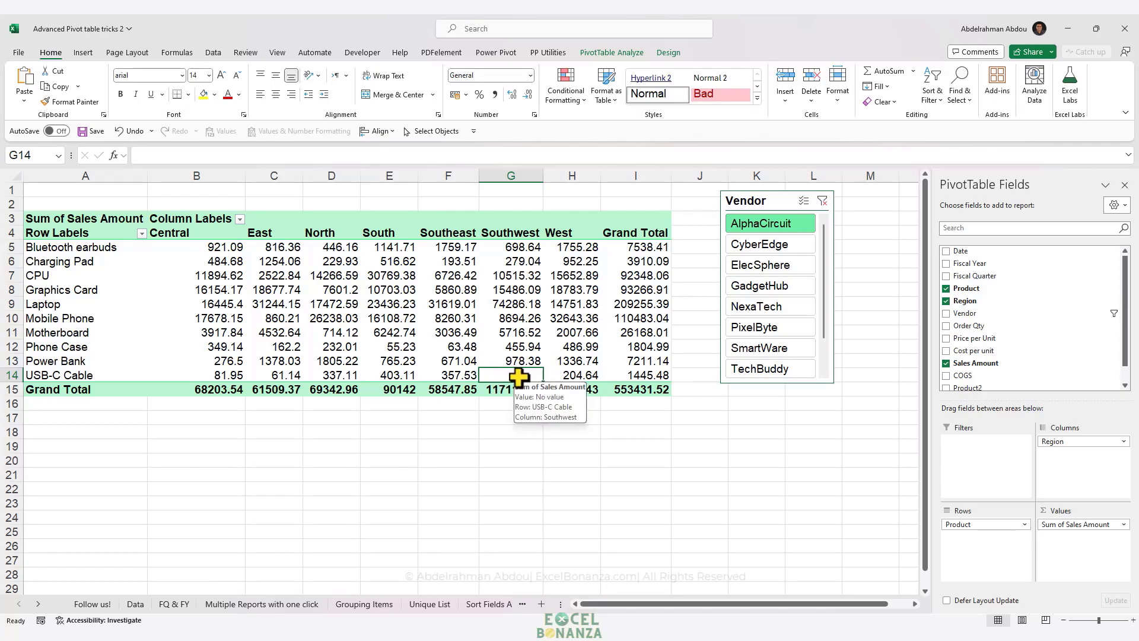
right_click(518, 376)
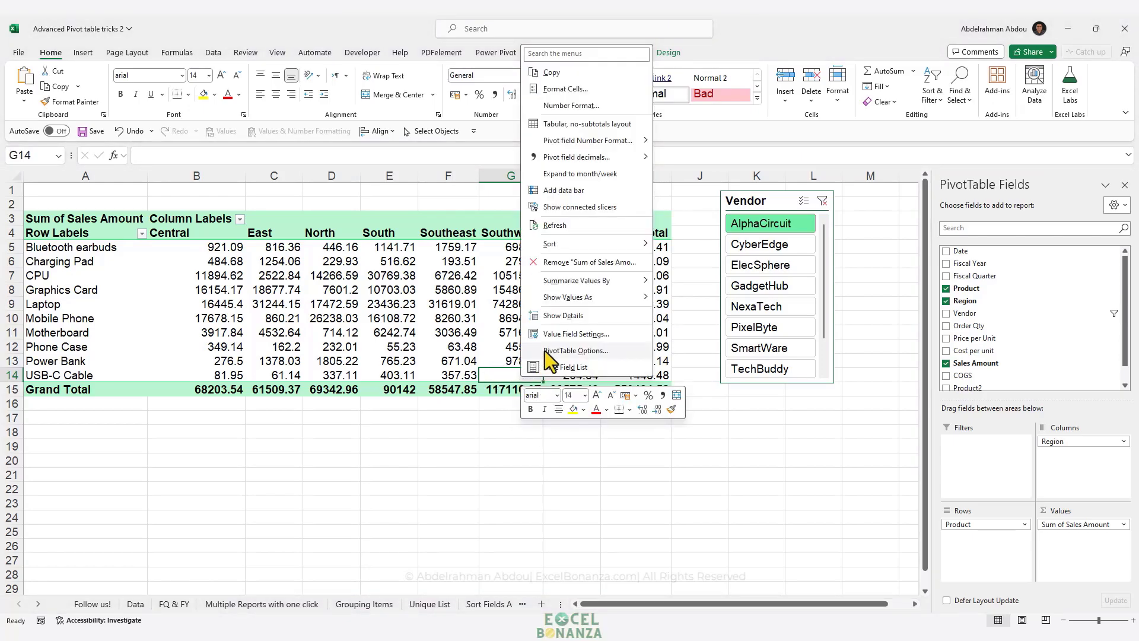
left_click(545, 351)
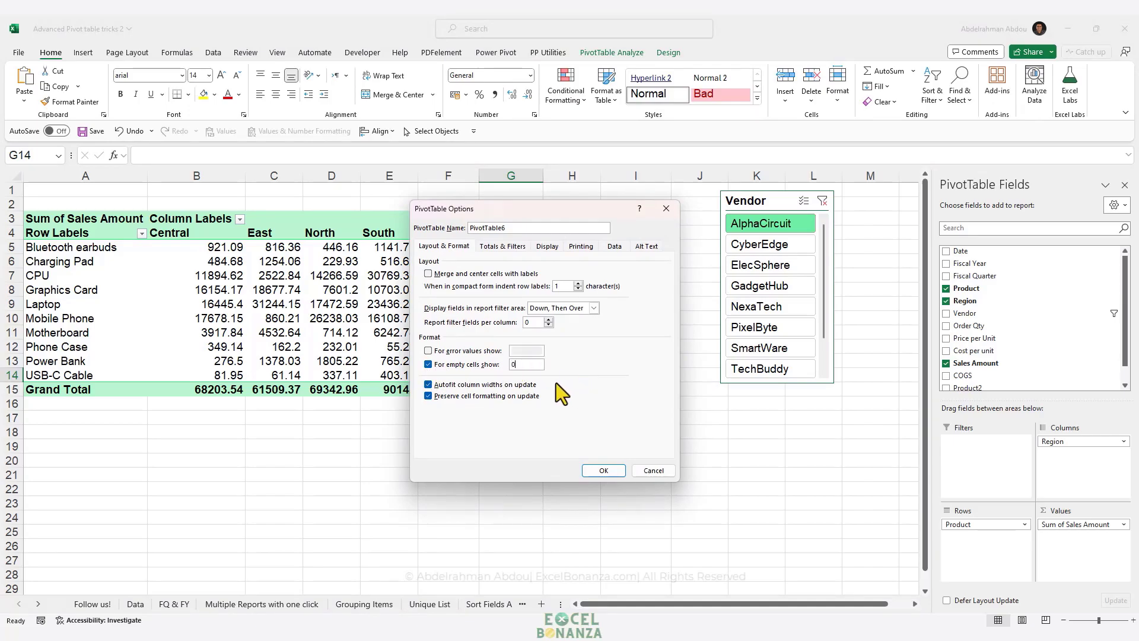
left_click(603, 471)
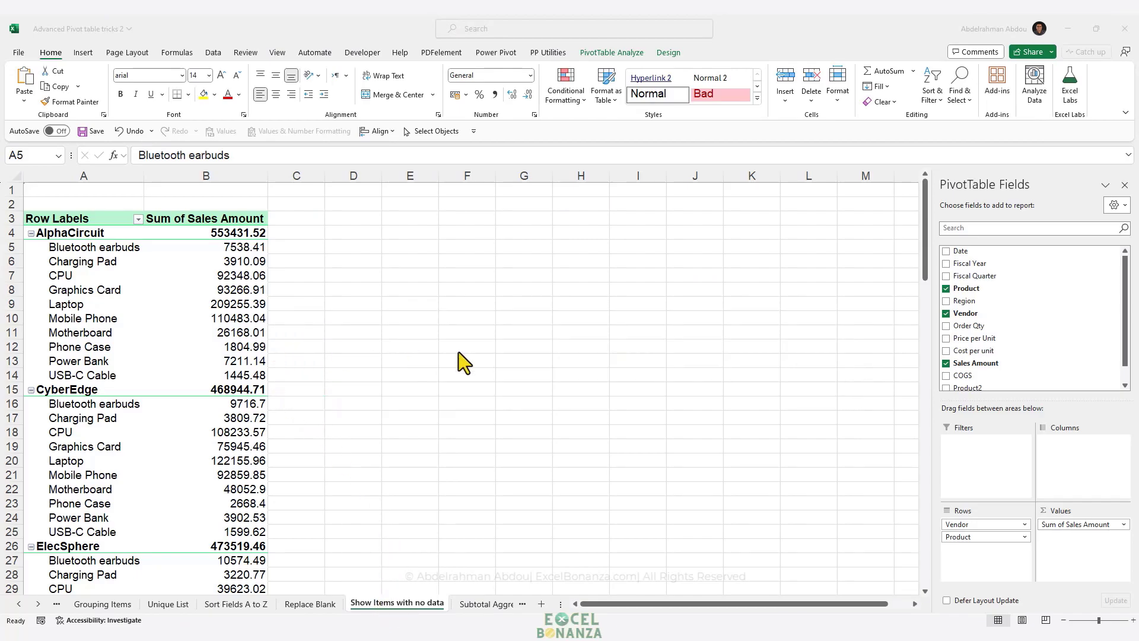
Review the products listed under AlphaCircuit on the Show Items with no data sheet
left_click(83, 247)
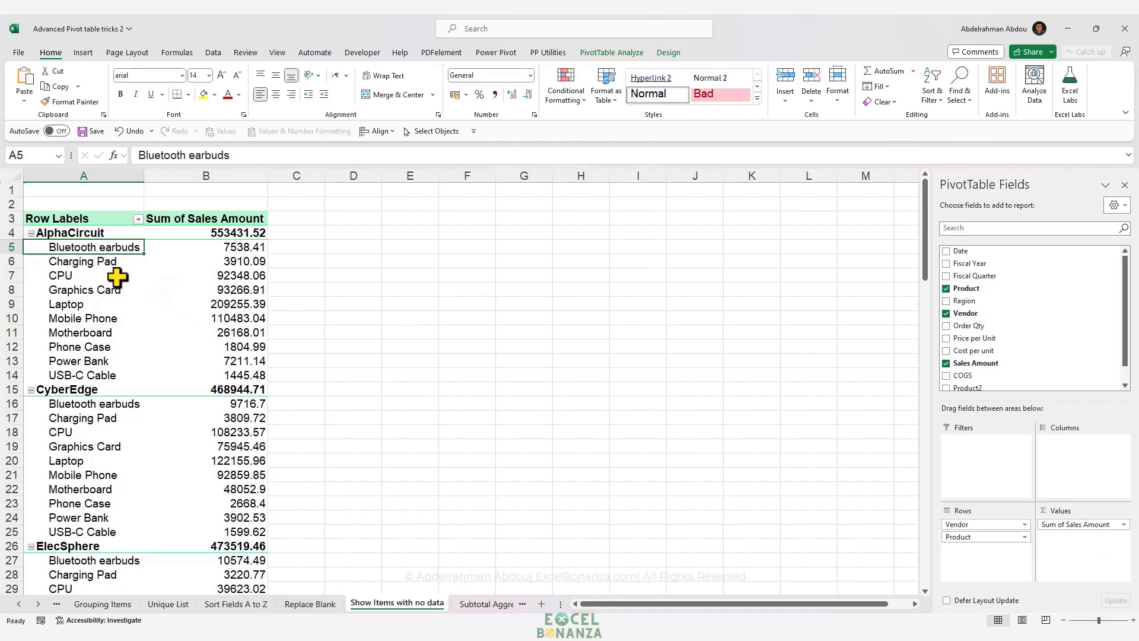
left_click_drag(107, 249, 91, 376)
left_click(104, 246)
Filter the Data sheet's sales table to the product Bluetooth earbuds and the vendor AlphaCircuit
left_click(20, 604)
left_click(20, 604)
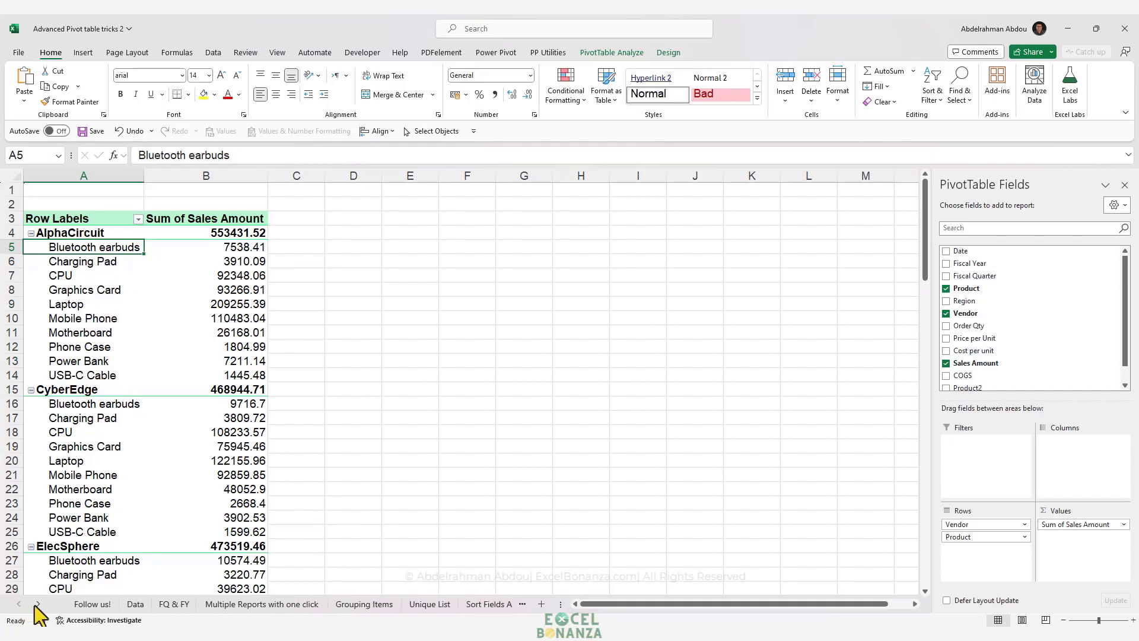
left_click(135, 604)
left_click(112, 231)
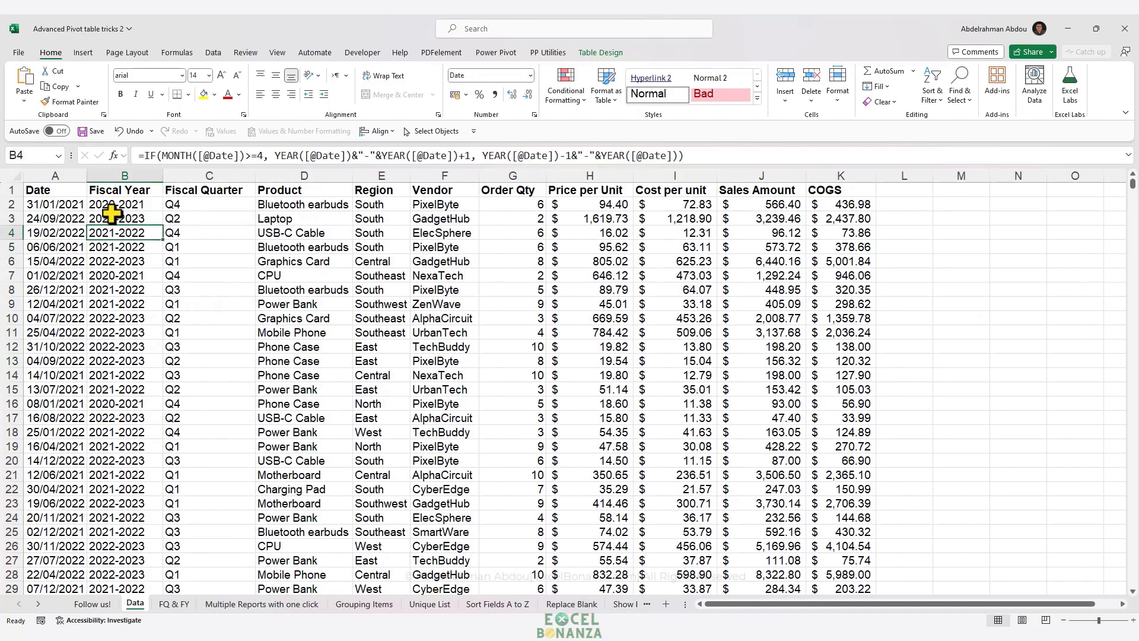
left_click(263, 219)
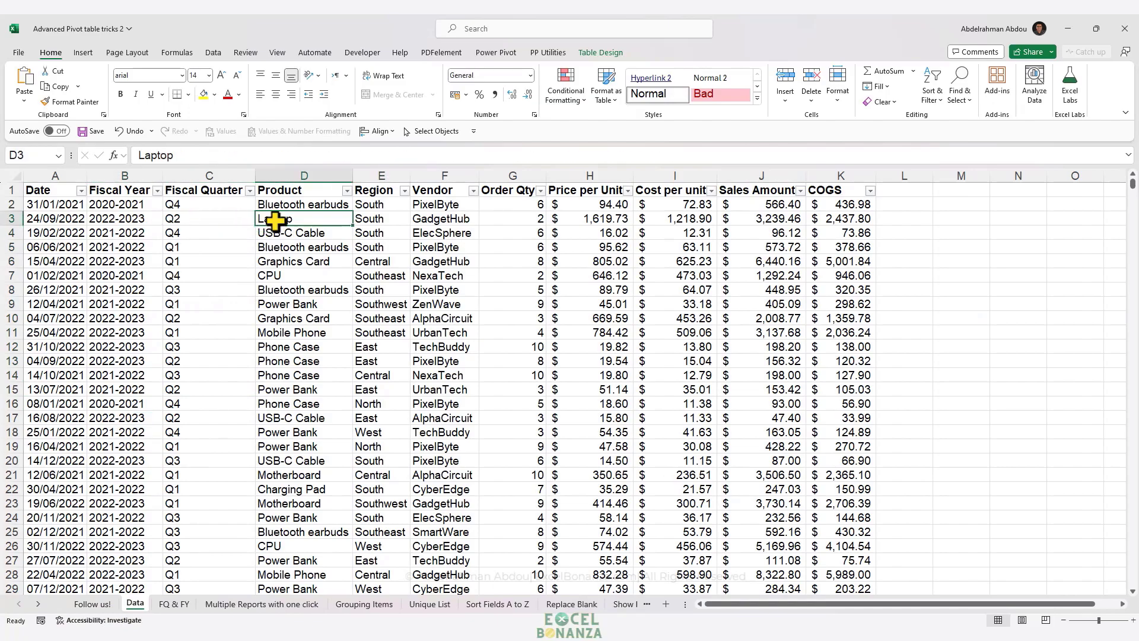
left_click(346, 191)
left_click(254, 347)
left_click(255, 356)
key("Return")
left_click(473, 190)
left_click(376, 347)
key("Return")
Delete the filtered AlphaCircuit Bluetooth earbuds rows and remove the filters from the Data sheet's table
left_click_drag(14, 204, 85, 433)
right_click(156, 299)
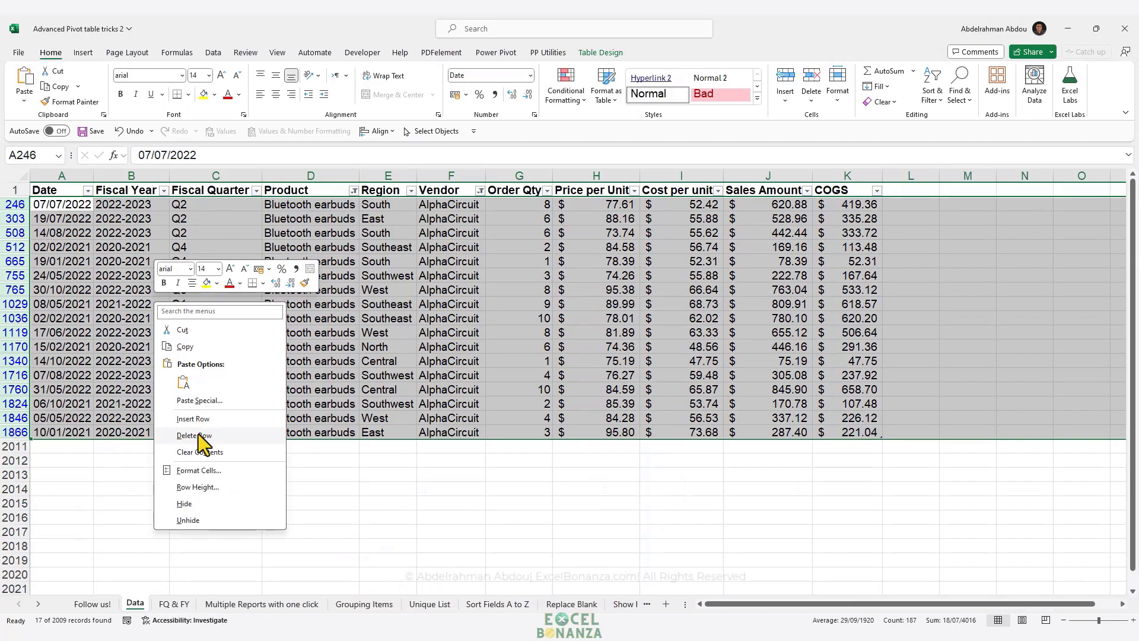
left_click(199, 436)
left_click(340, 194)
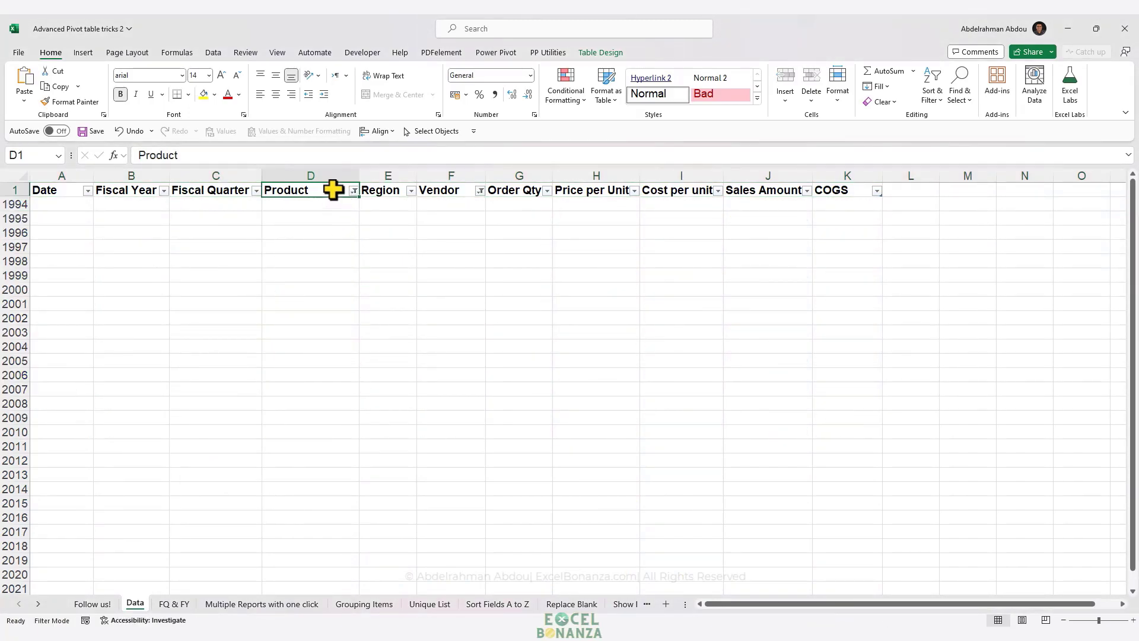
key("ctrl+shift+l")
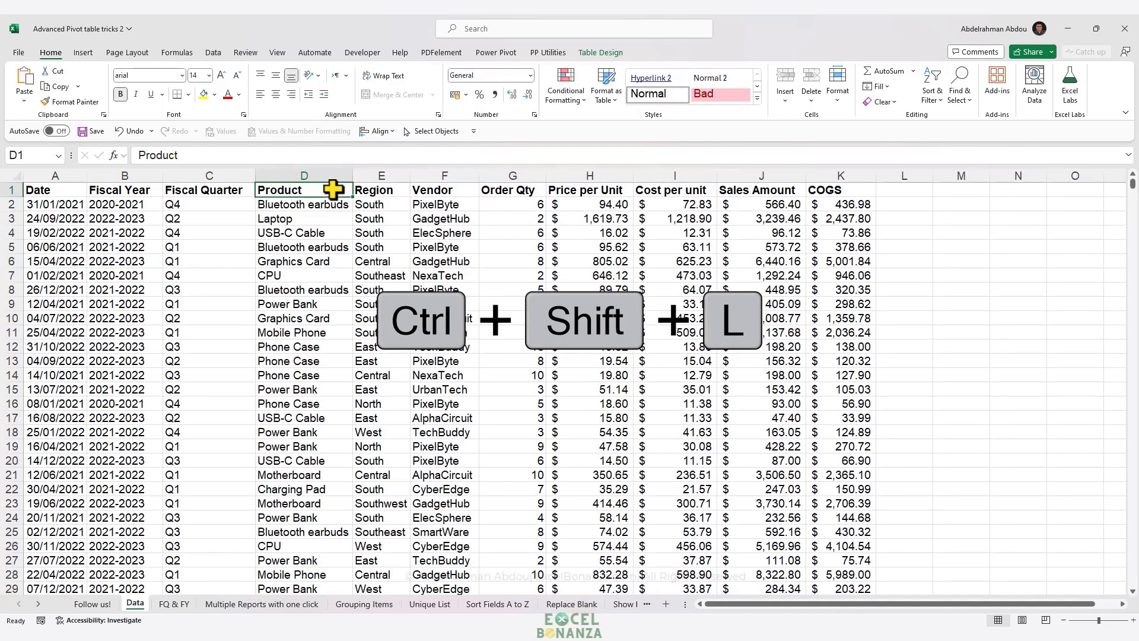
left_click(302, 248)
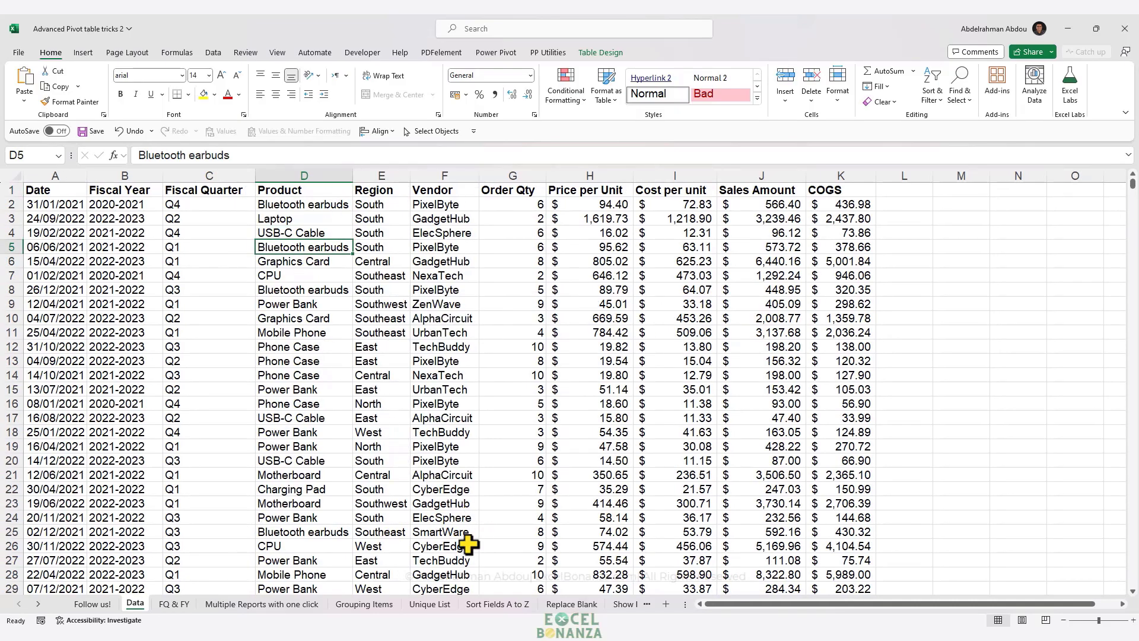
Refresh the pivot table on the Show Items with no data sheet
left_click(38, 603)
left_click(38, 604)
left_click(38, 604)
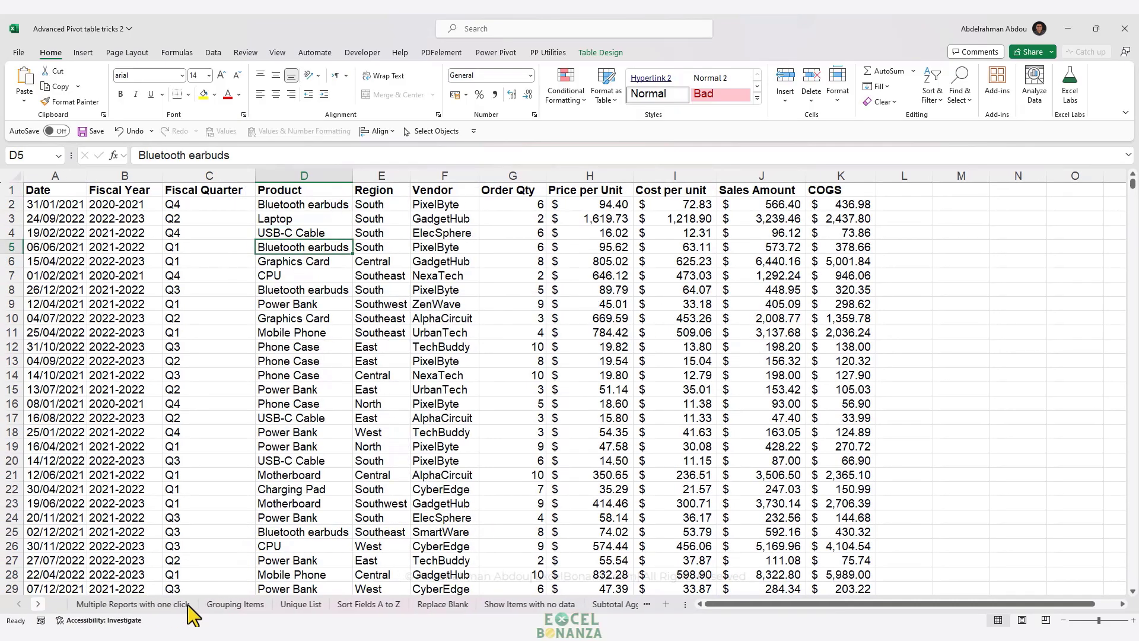
left_click(518, 608)
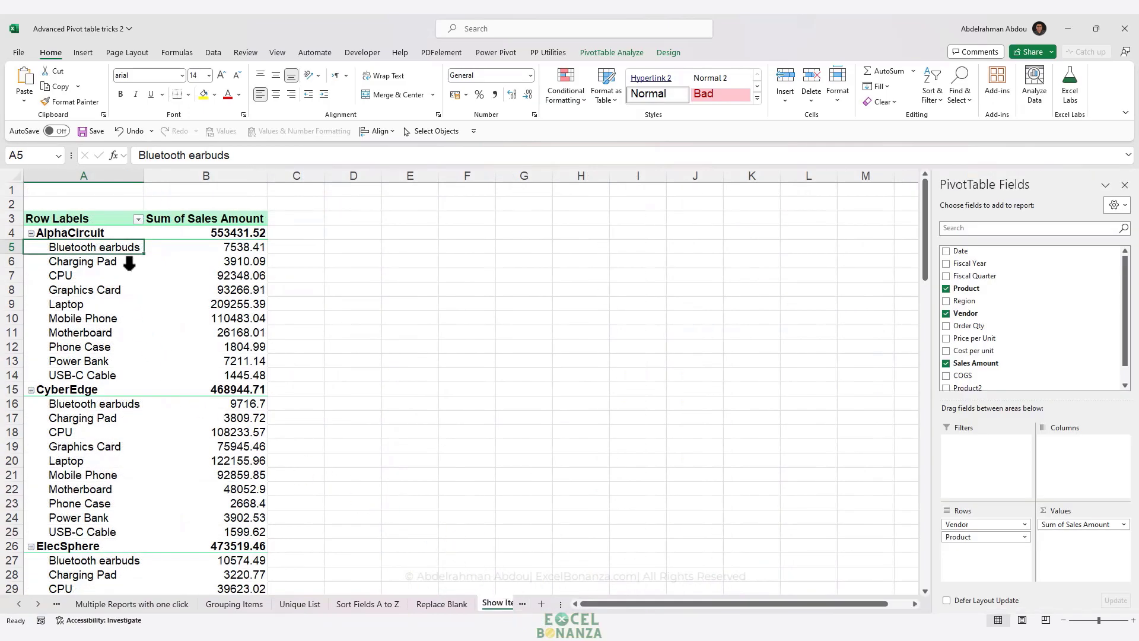
right_click(123, 248)
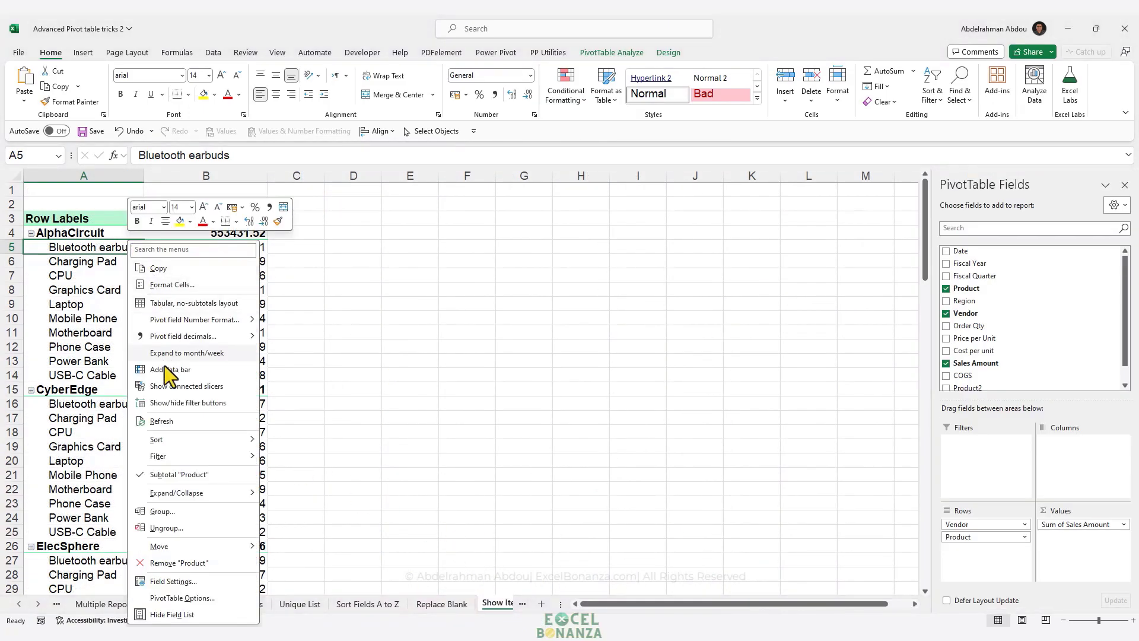
left_click(162, 420)
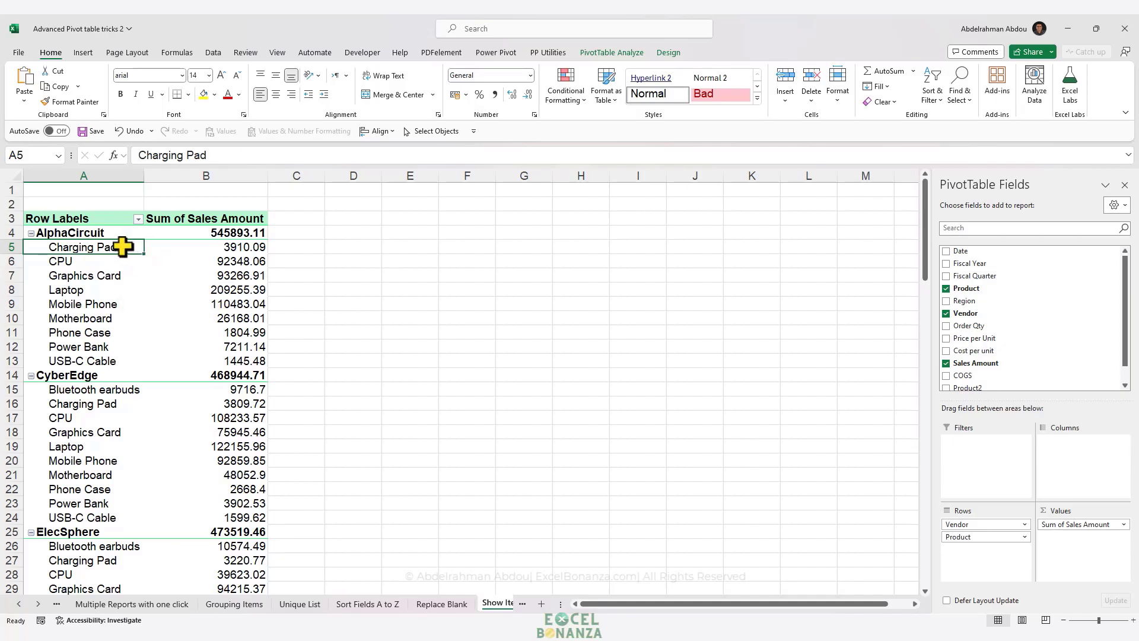
Set the pivot table's Product field to show items with no data
left_click(98, 261)
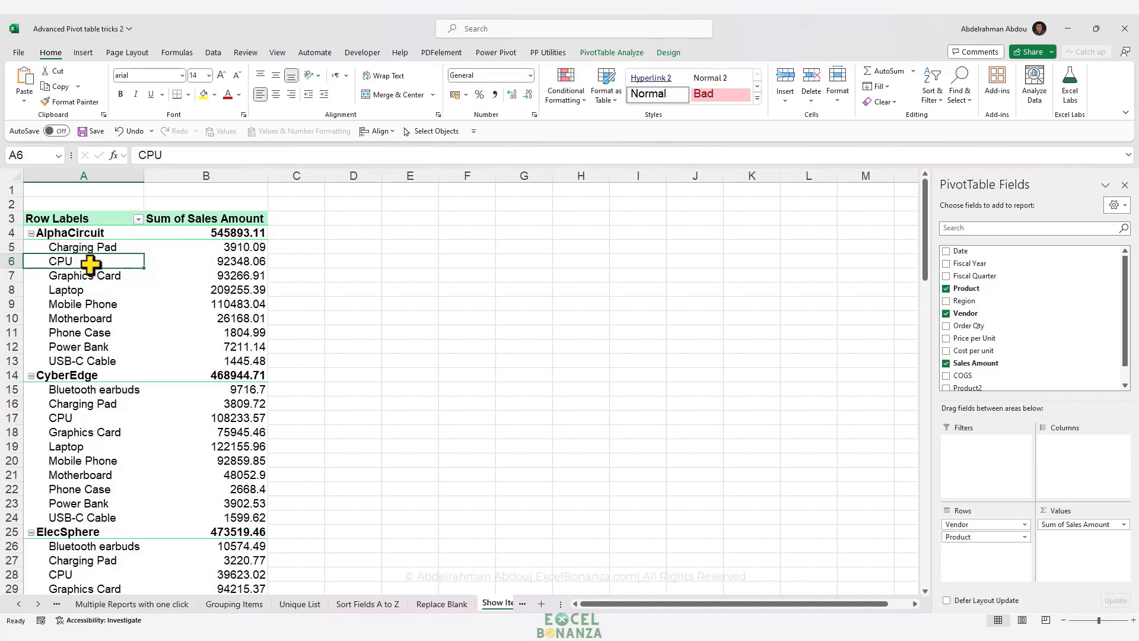
right_click(93, 263)
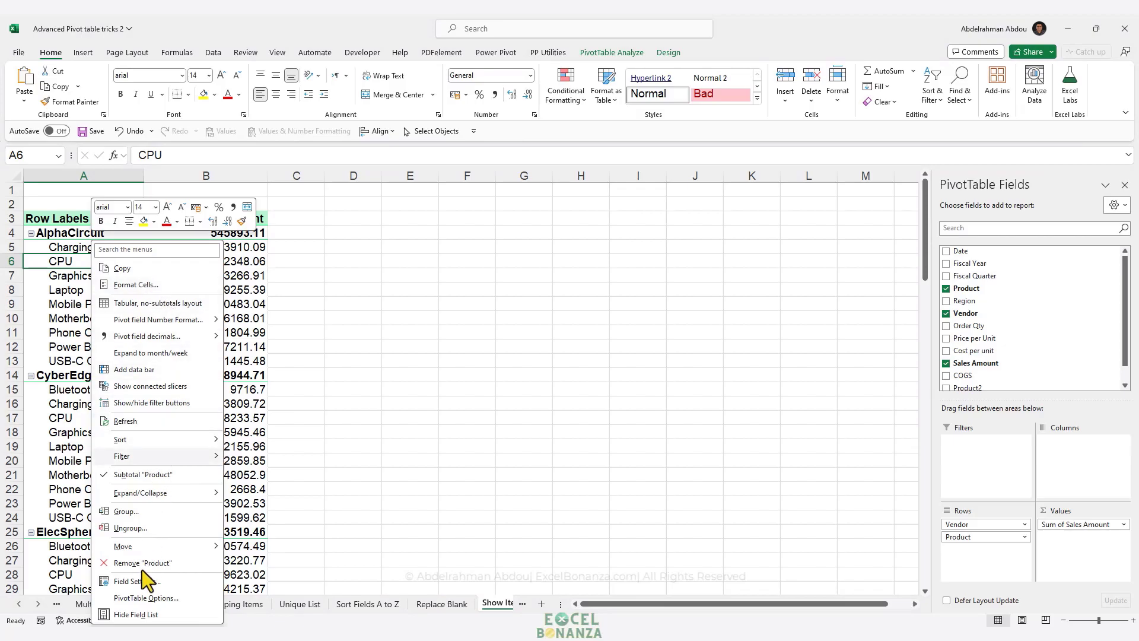
left_click(141, 584)
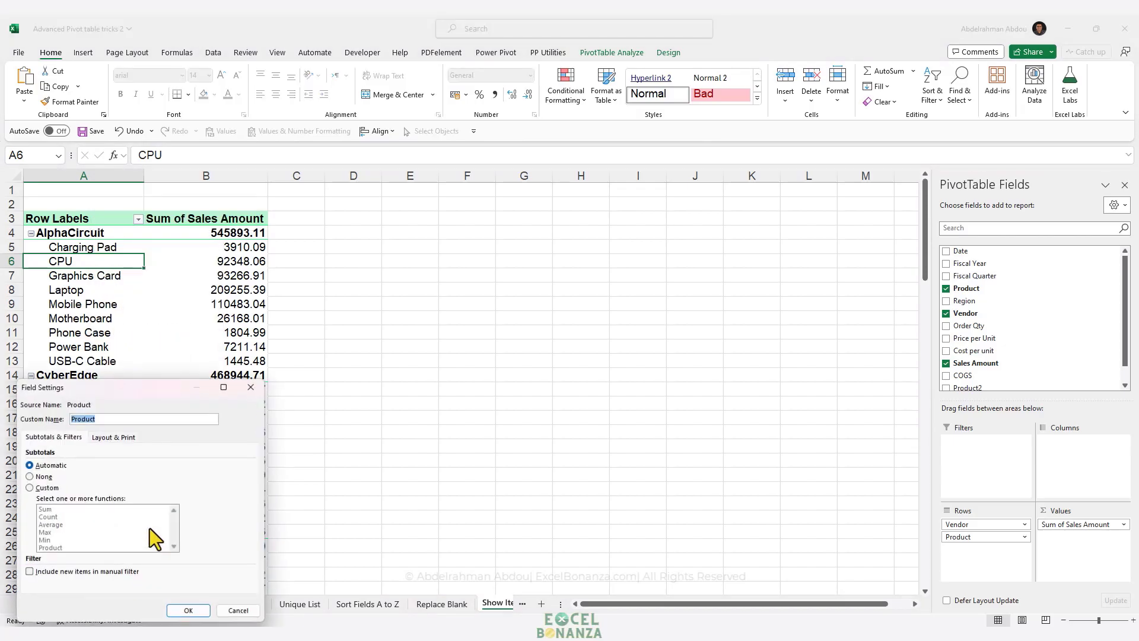
left_click(113, 437)
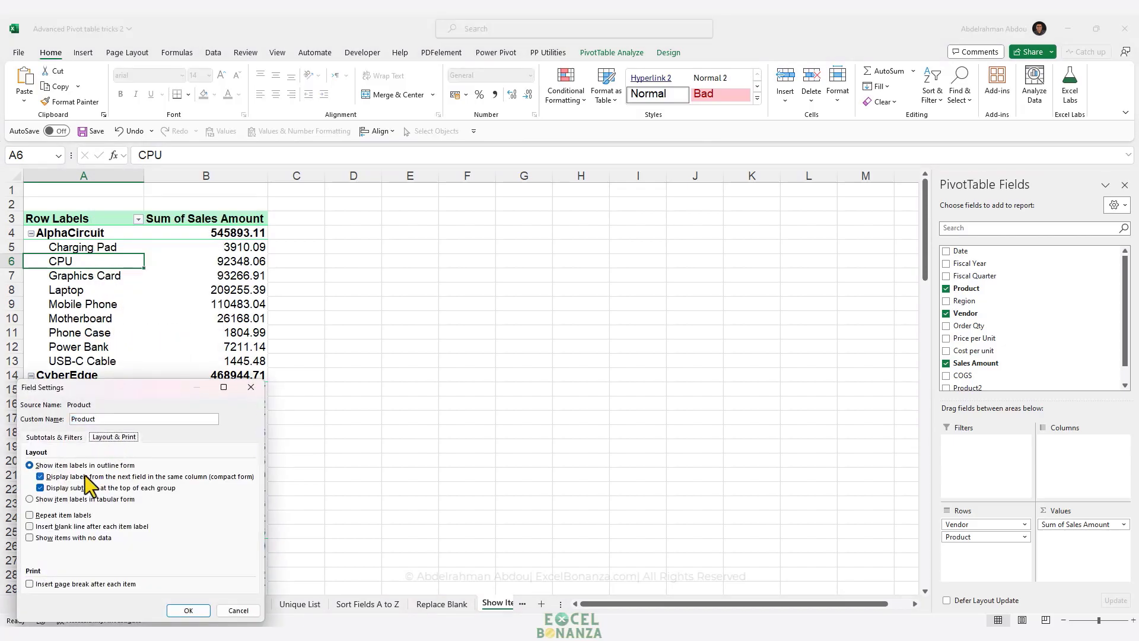
left_click(29, 540)
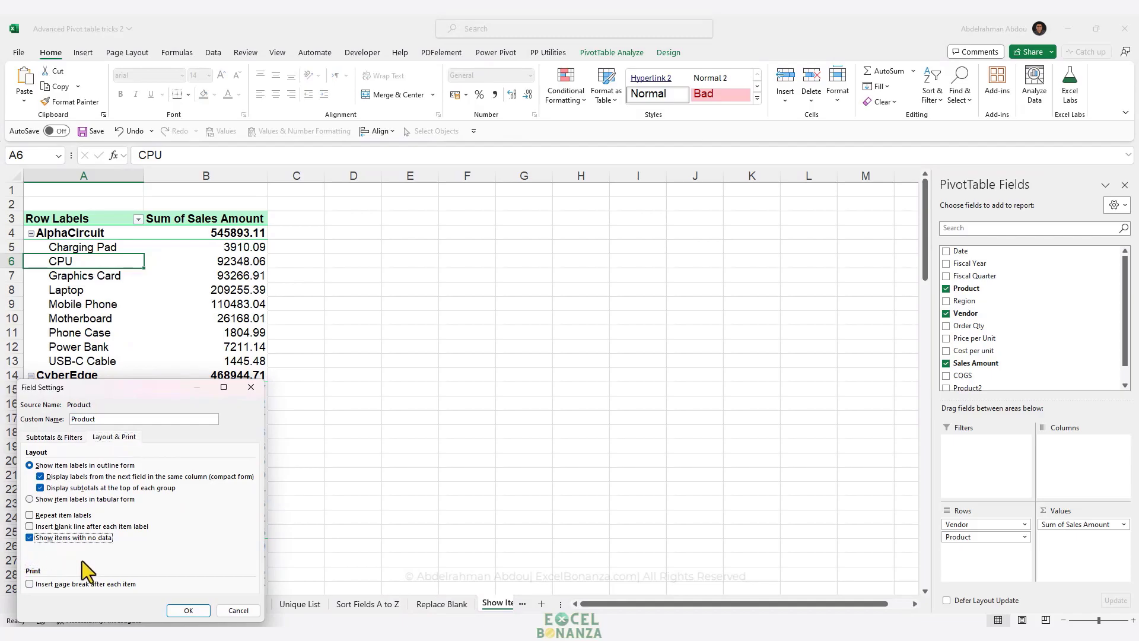
left_click(182, 611)
left_click(121, 248)
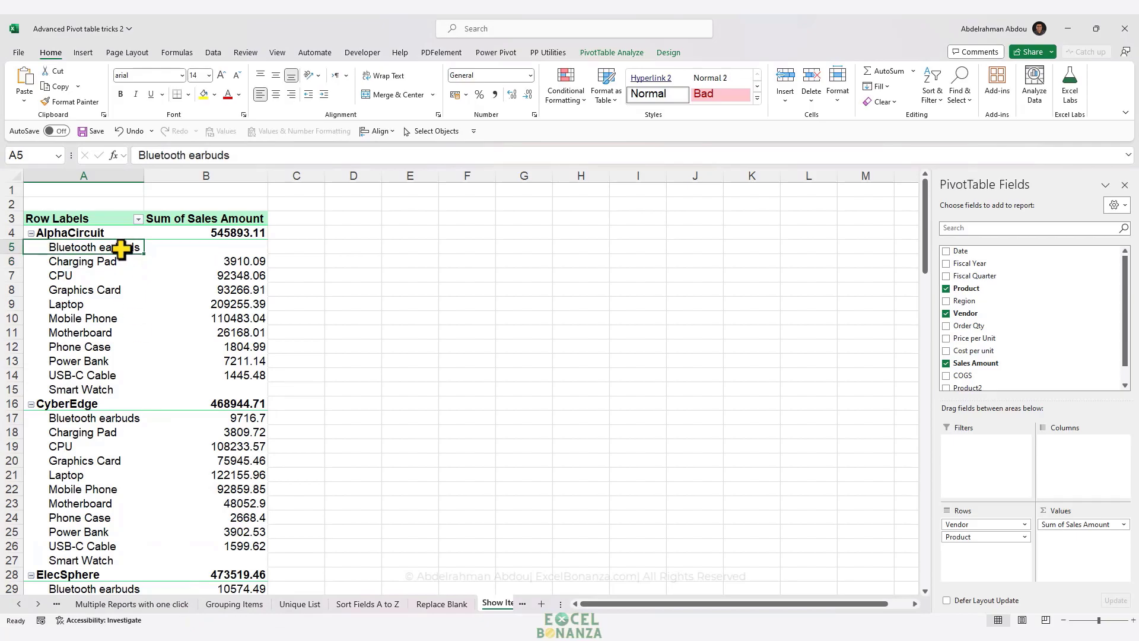
mouse_move(170, 383)
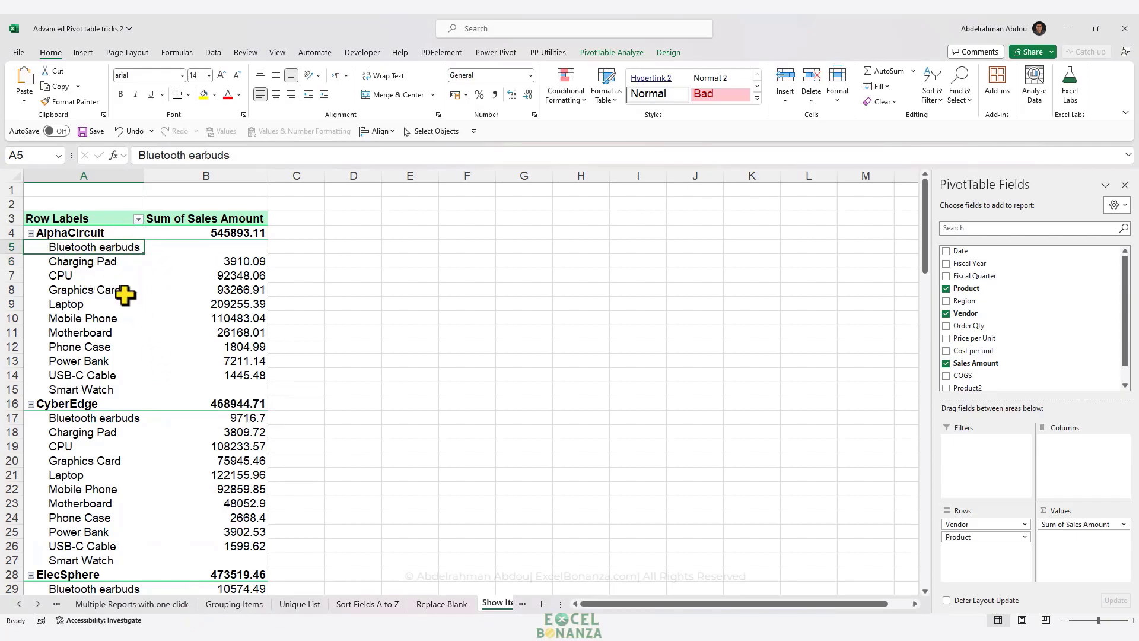
Set the pivot table on the Show Items with no data sheet to show 0 for empty cells
left_click(187, 245)
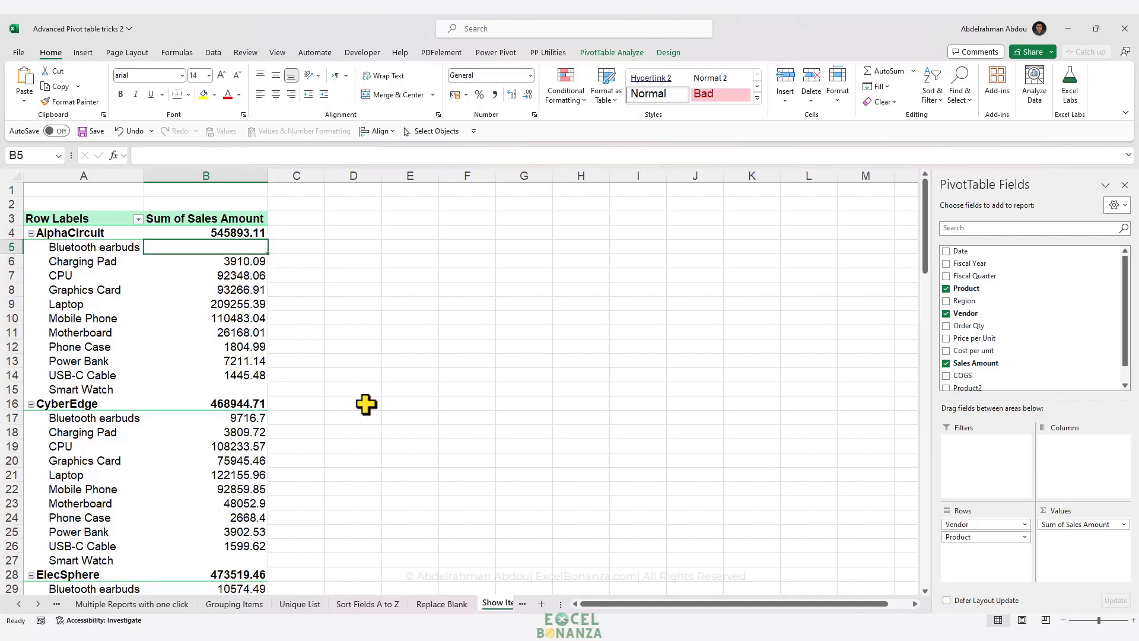
right_click(239, 248)
left_click(297, 555)
left_click(283, 505)
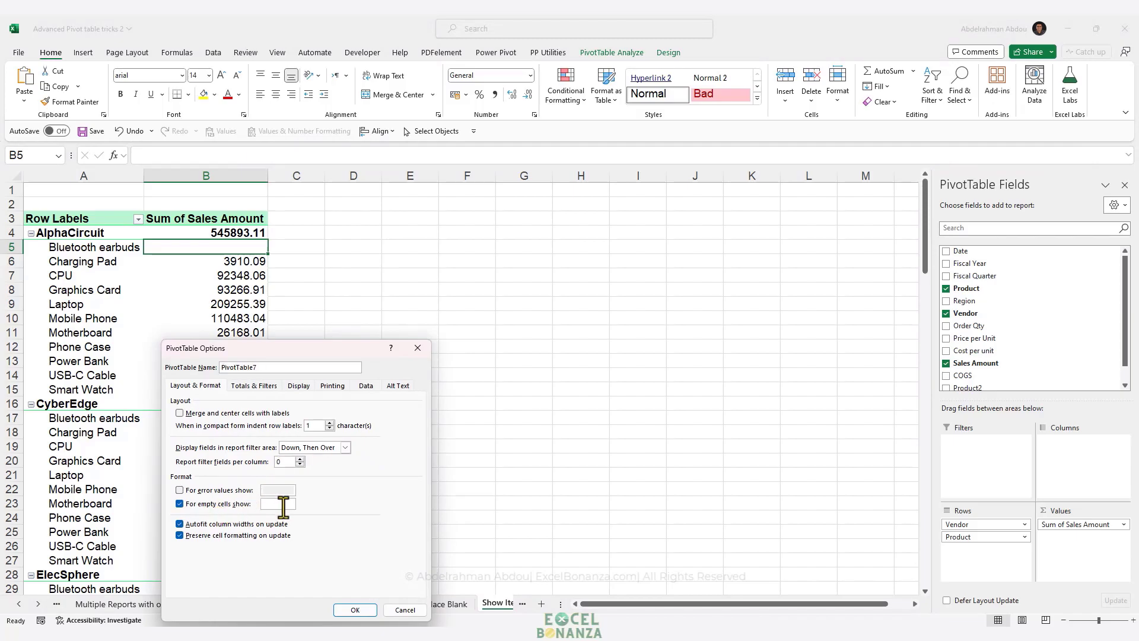
type("0")
left_click(354, 610)
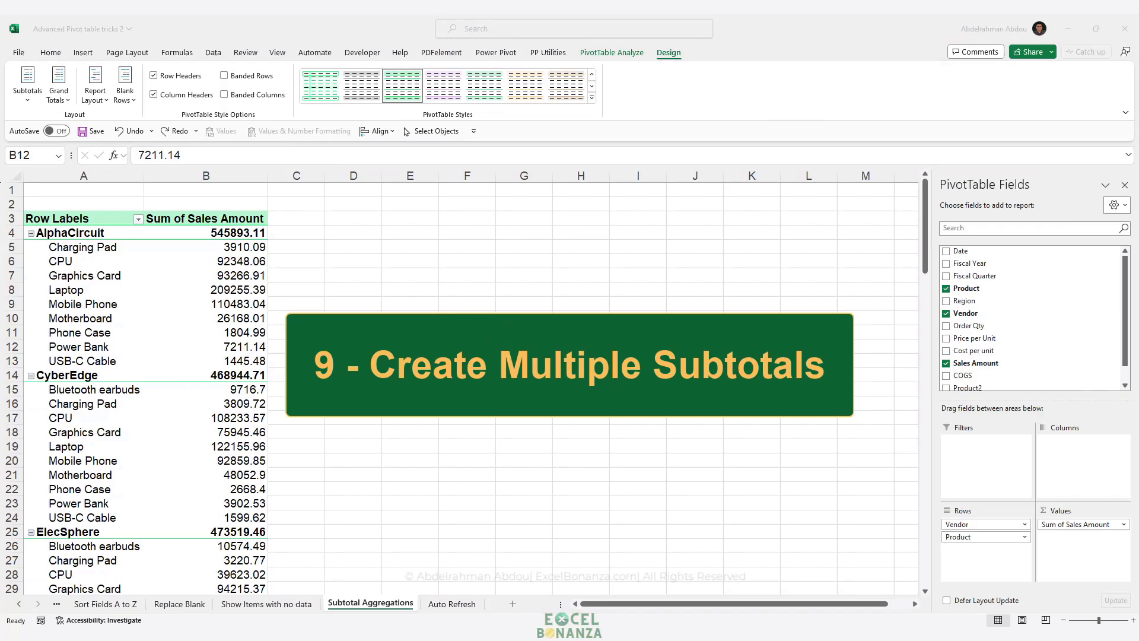
Show all subtotals at the bottom of each vendor group in the Subtotal Aggregations pivot table
left_click(223, 291)
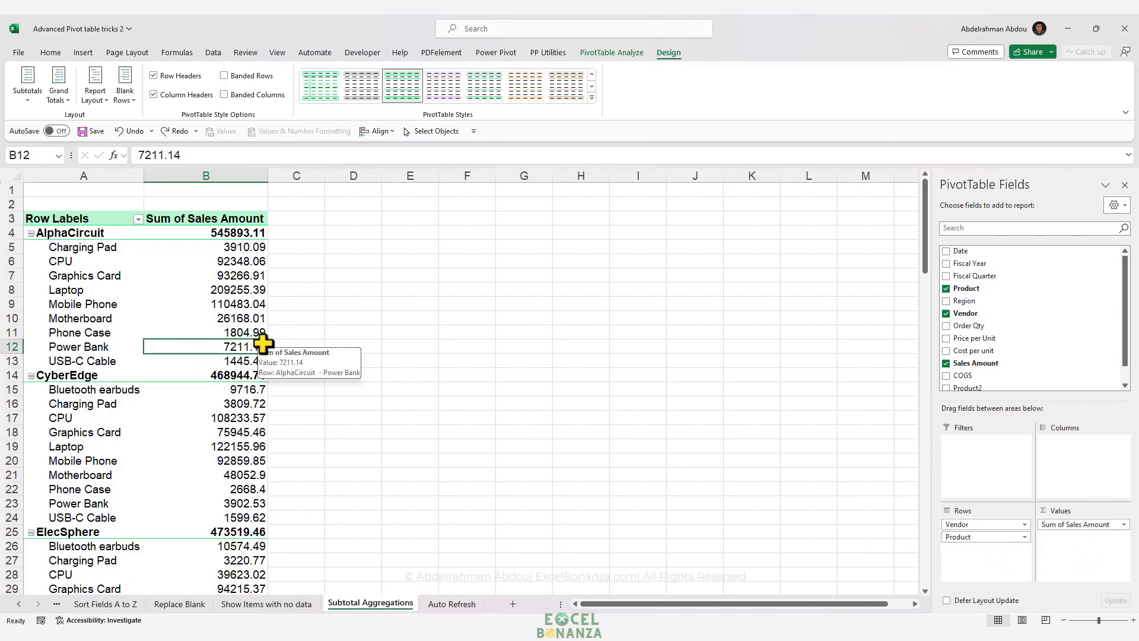
left_click(127, 279)
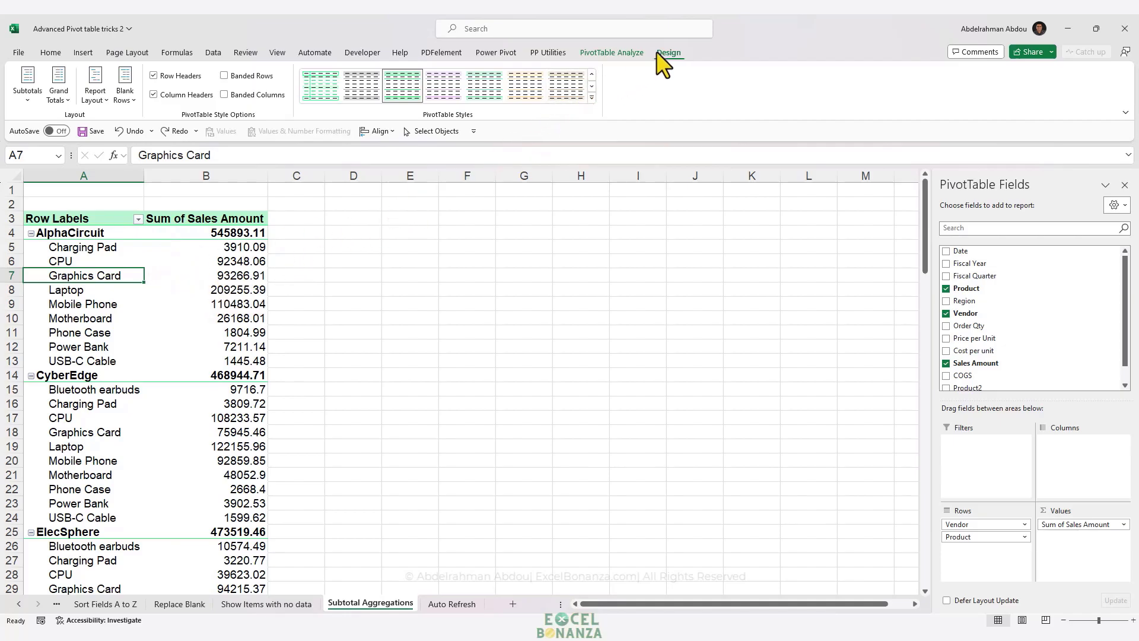
left_click(33, 99)
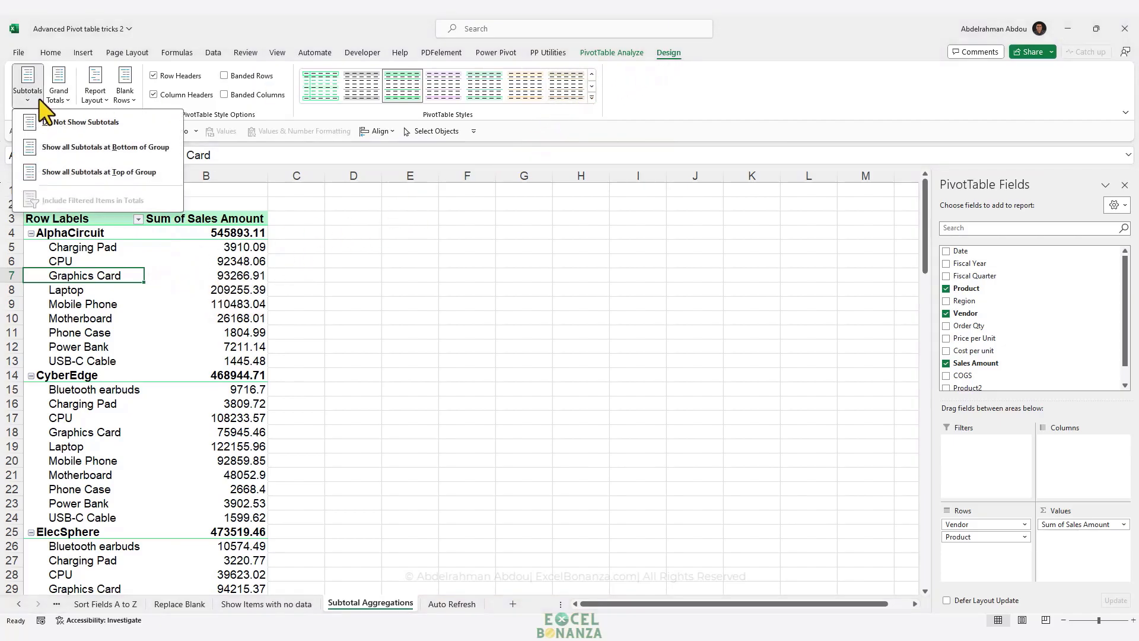
left_click(83, 149)
left_click(191, 375)
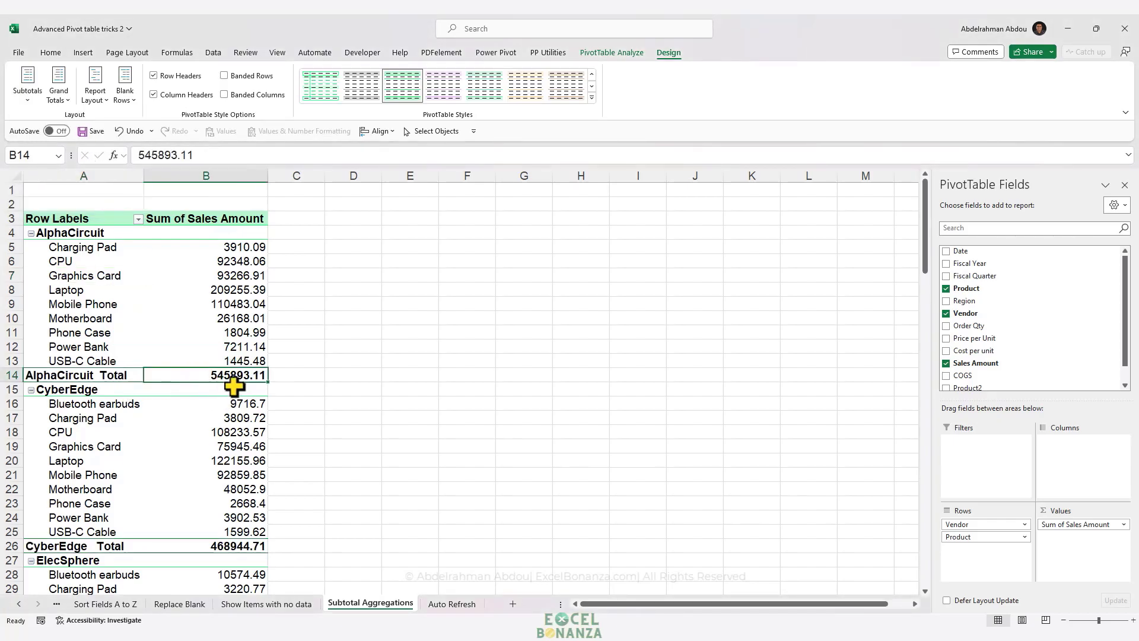
Move the vendor subtotals to the top of each group and then turn subtotals off
left_click(29, 102)
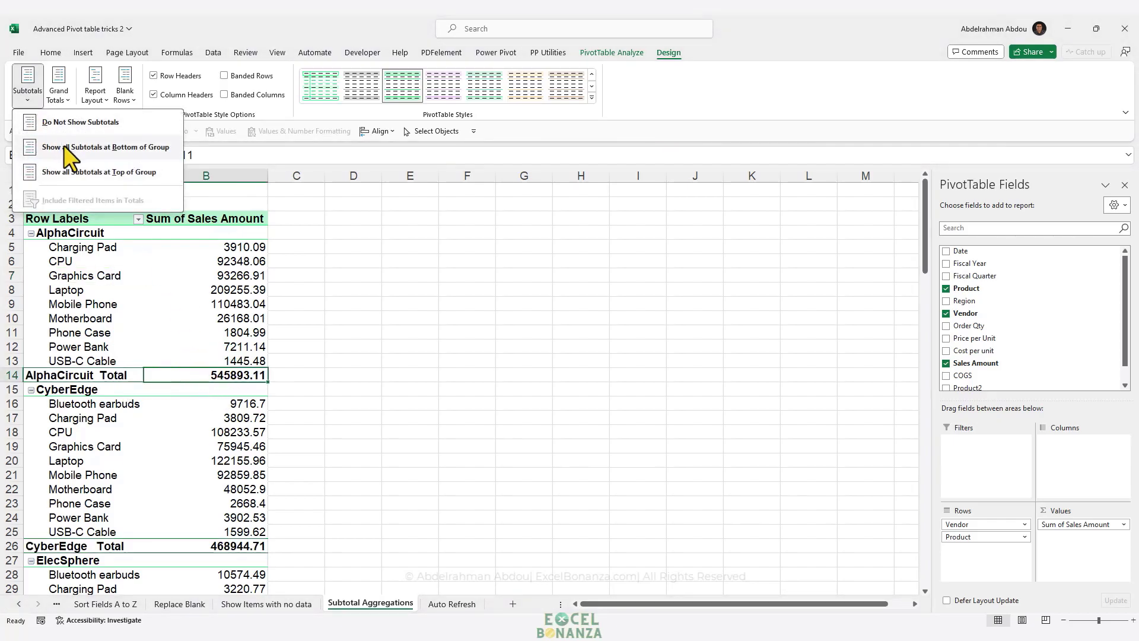
left_click(70, 178)
left_click(216, 231)
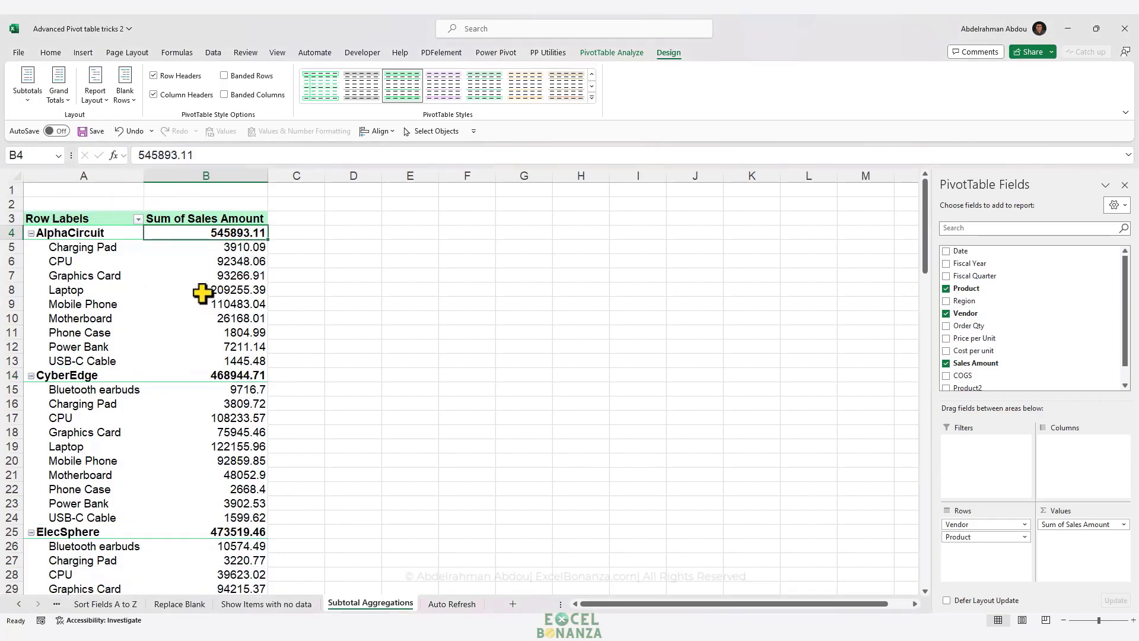
left_click(29, 102)
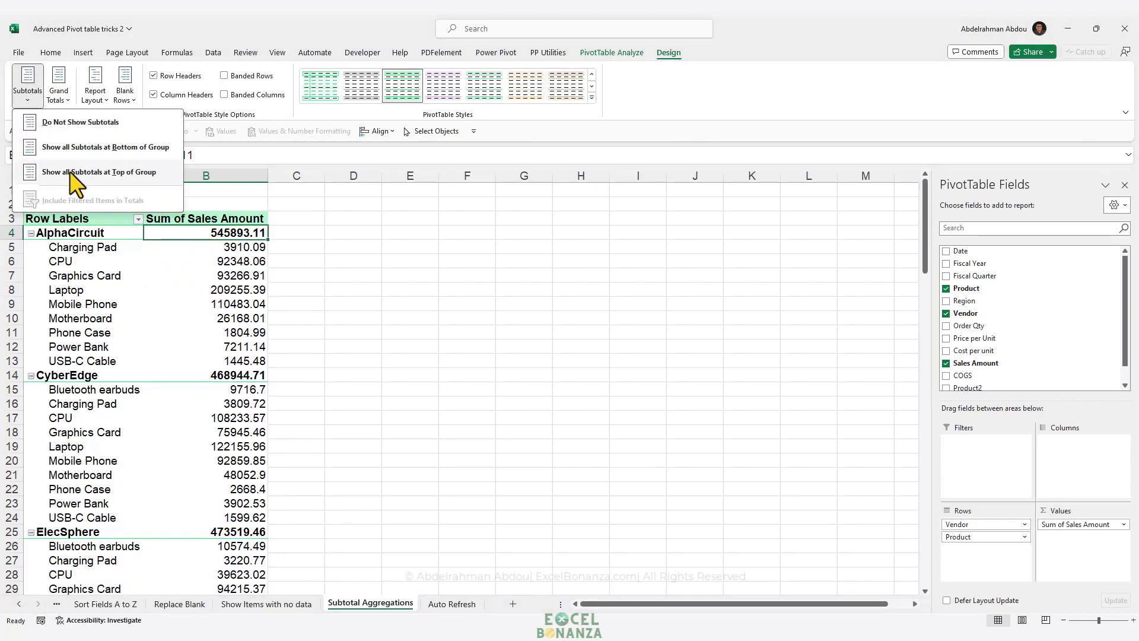
left_click(67, 123)
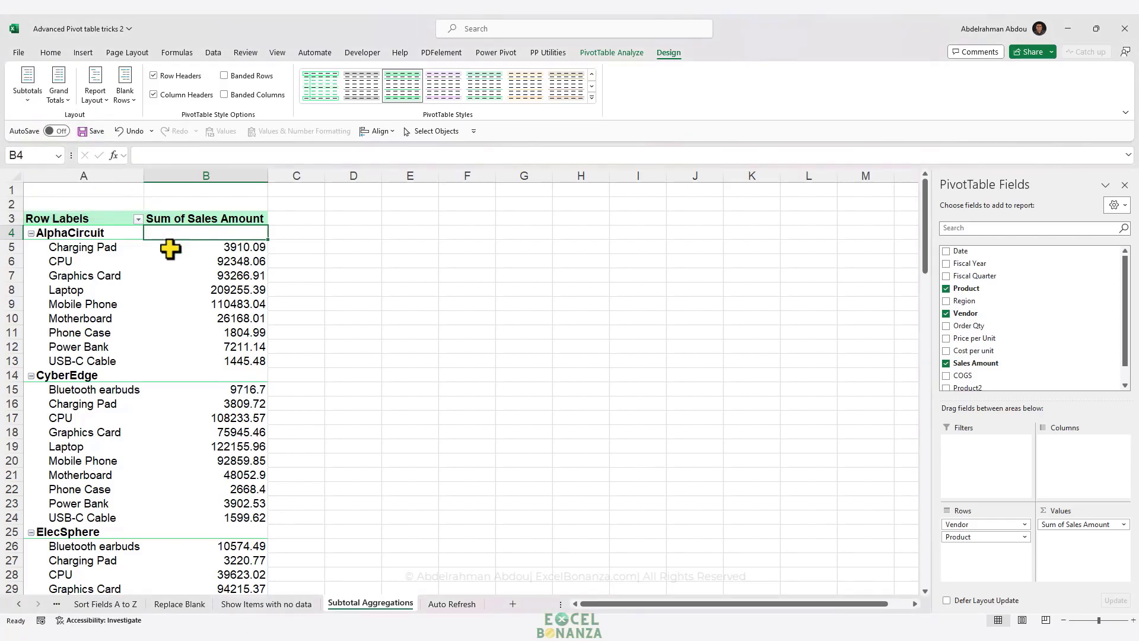
Turn the vendor subtotals back on at the bottom of each group
left_click(34, 99)
left_click(80, 148)
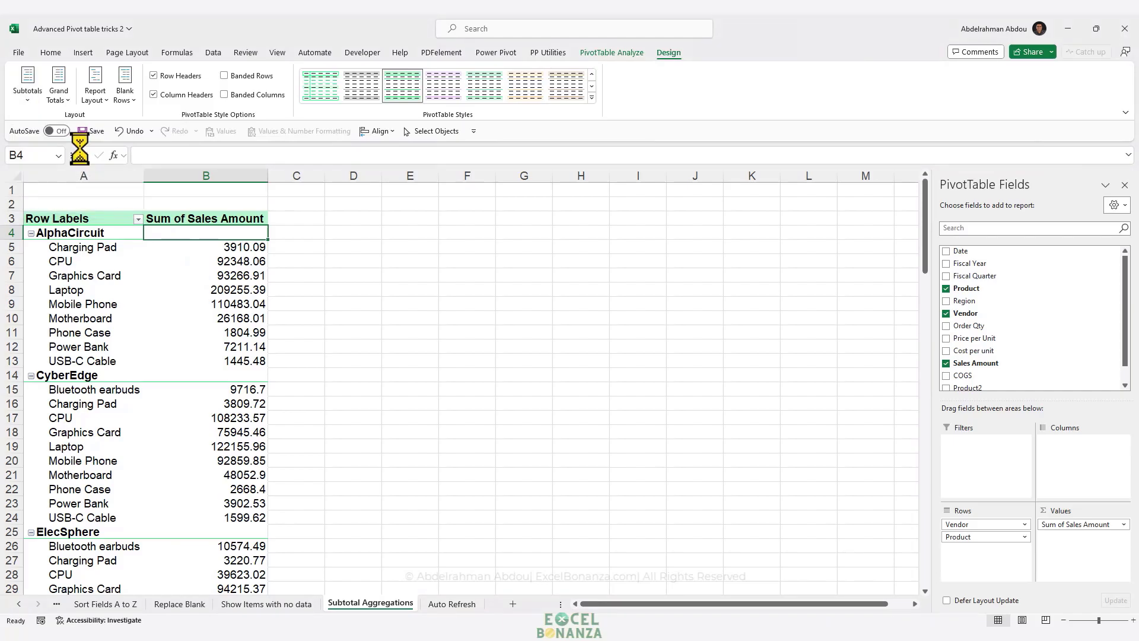
left_click(243, 376)
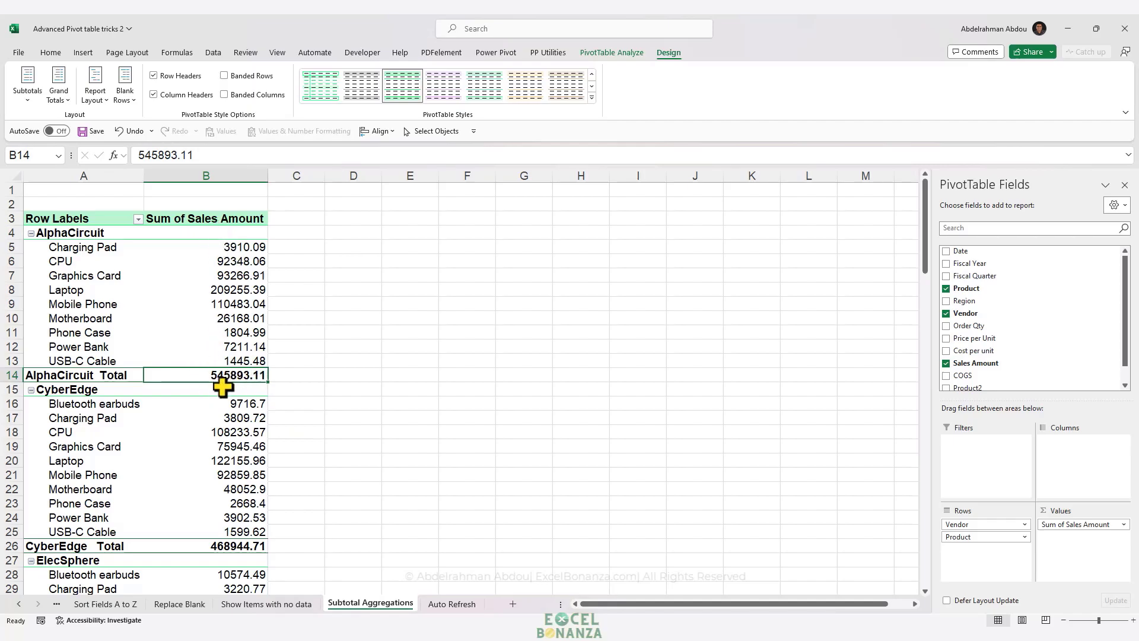
Set custom Vendor subtotals with the Sum, Average, Max and Min functions in the Subtotal Aggregations pivot table
mouse_move(219, 378)
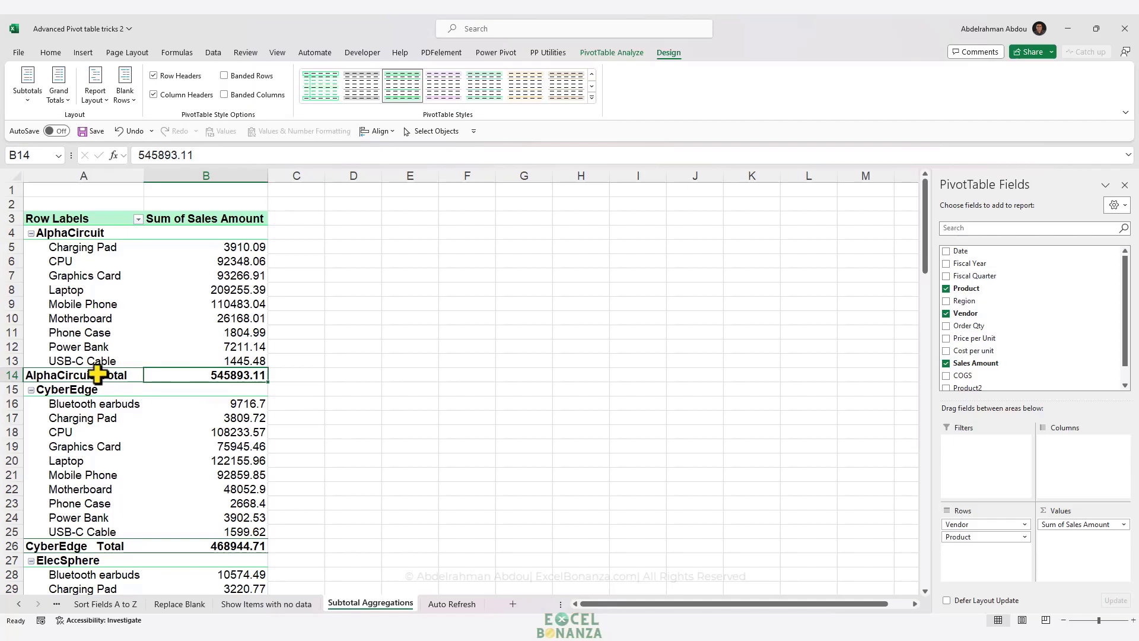
left_click(80, 375)
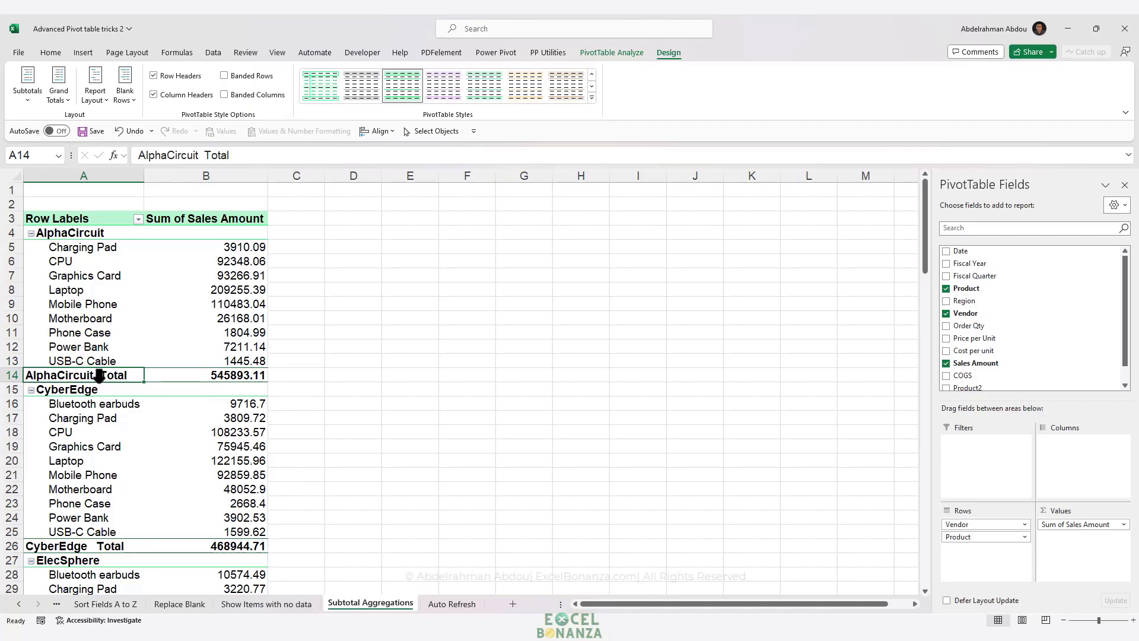
left_click(71, 232)
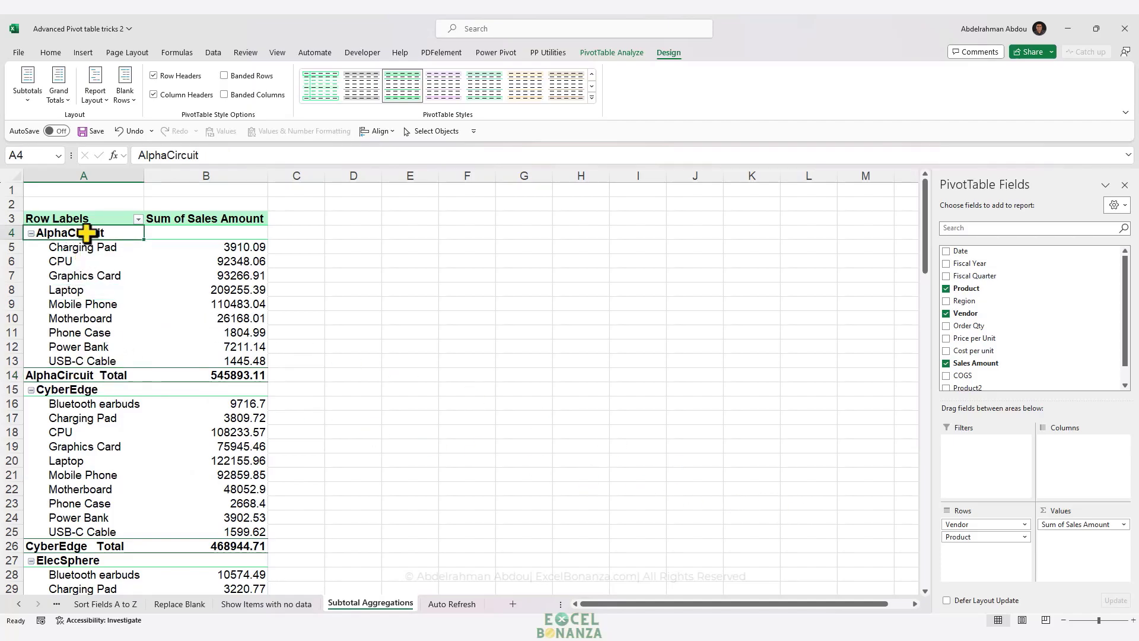
right_click(85, 232)
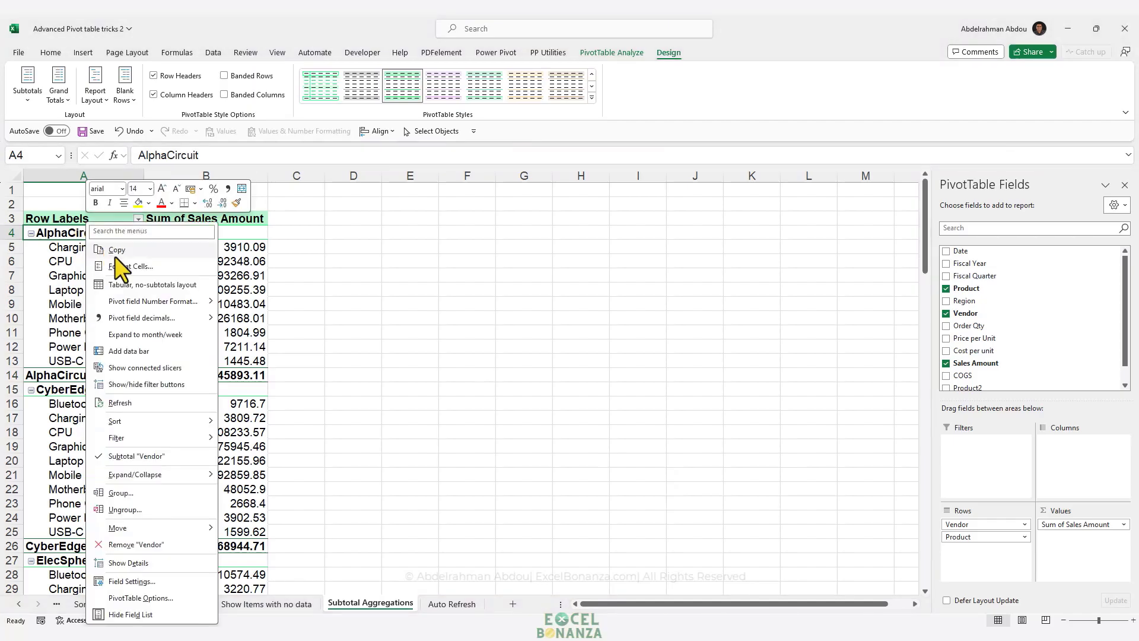
left_click(138, 579)
left_click_drag(129, 415, 204, 240)
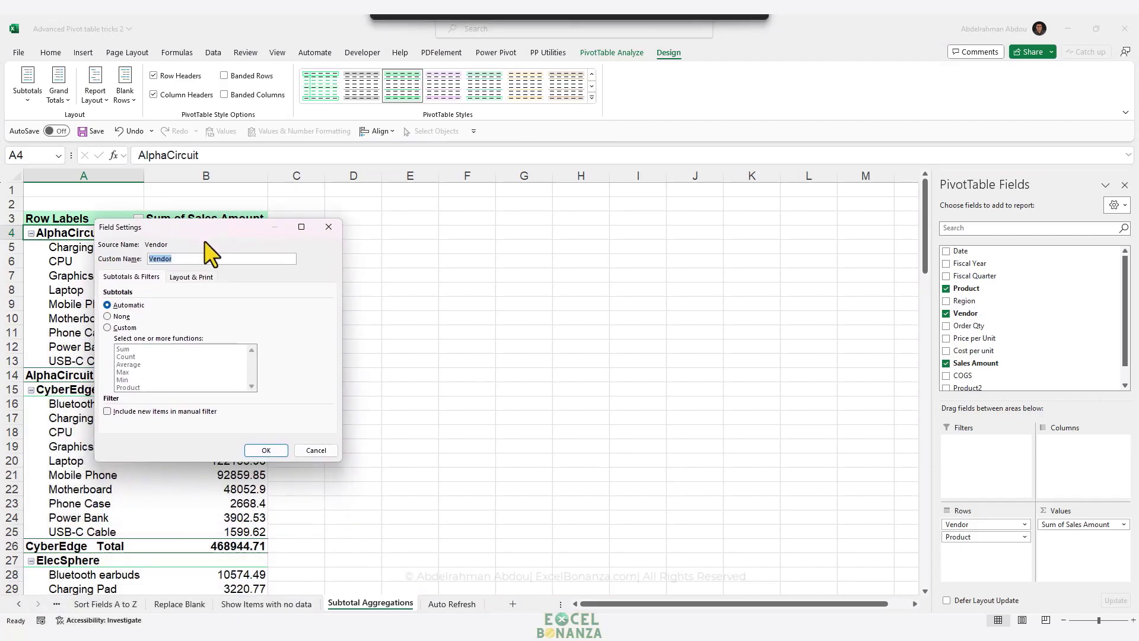
left_click(107, 327)
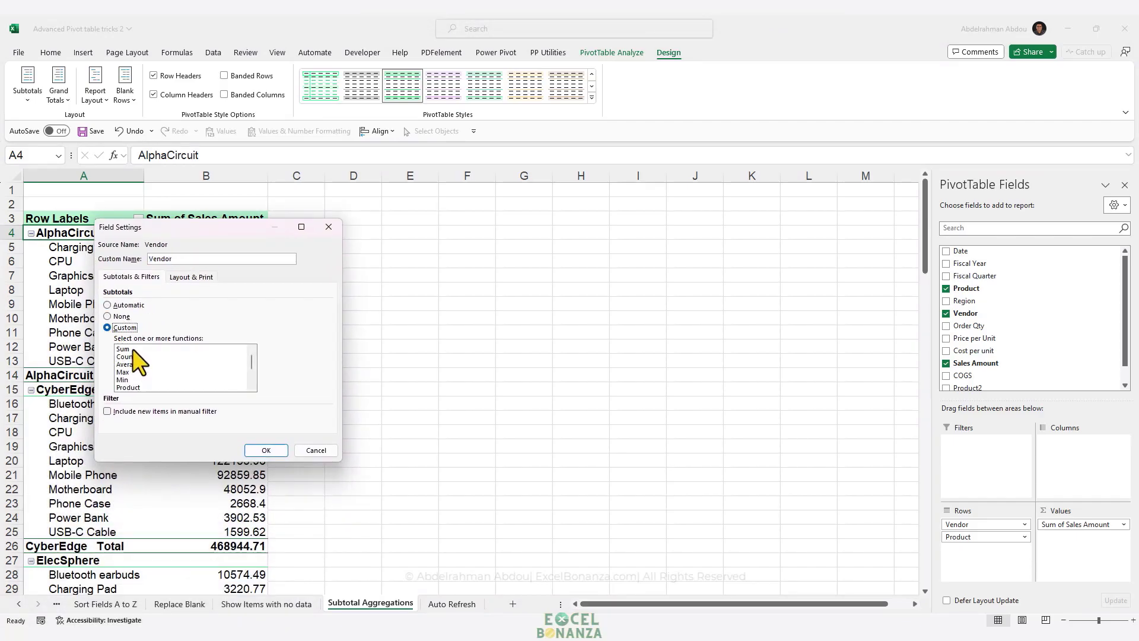
left_click(133, 348)
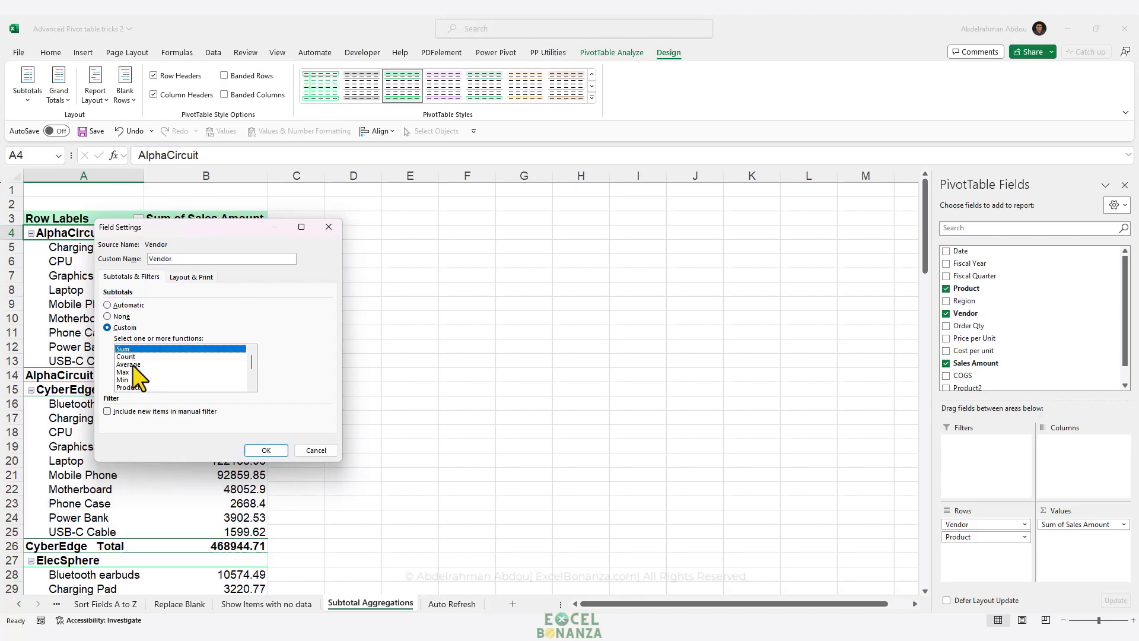
left_click(133, 365)
left_click(132, 372)
left_click(133, 380)
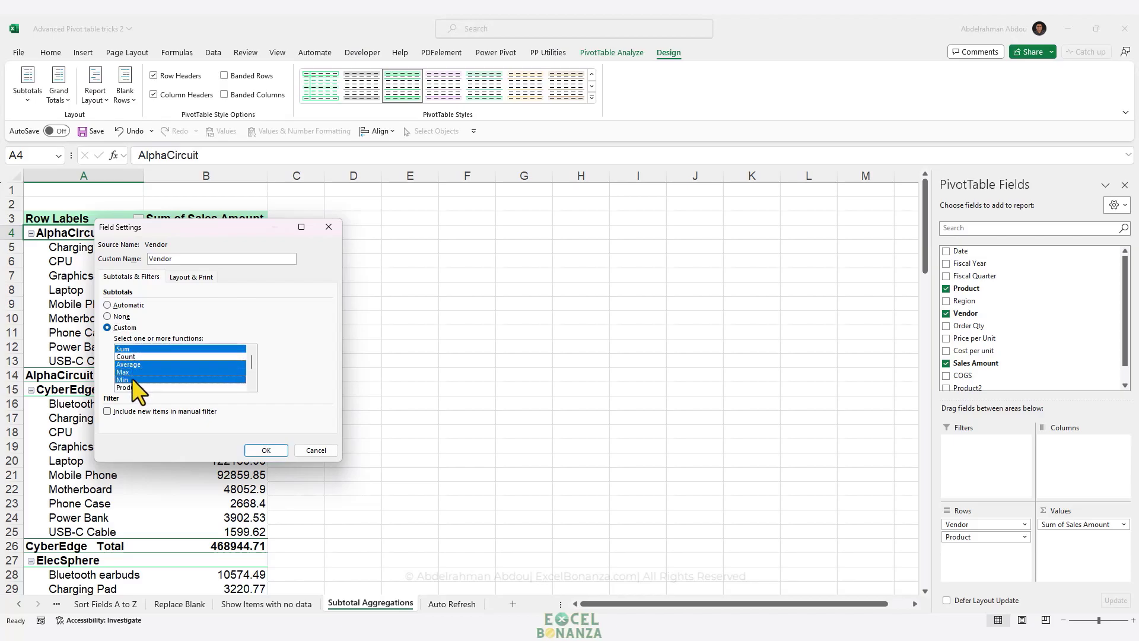
left_click(261, 451)
left_click(203, 380)
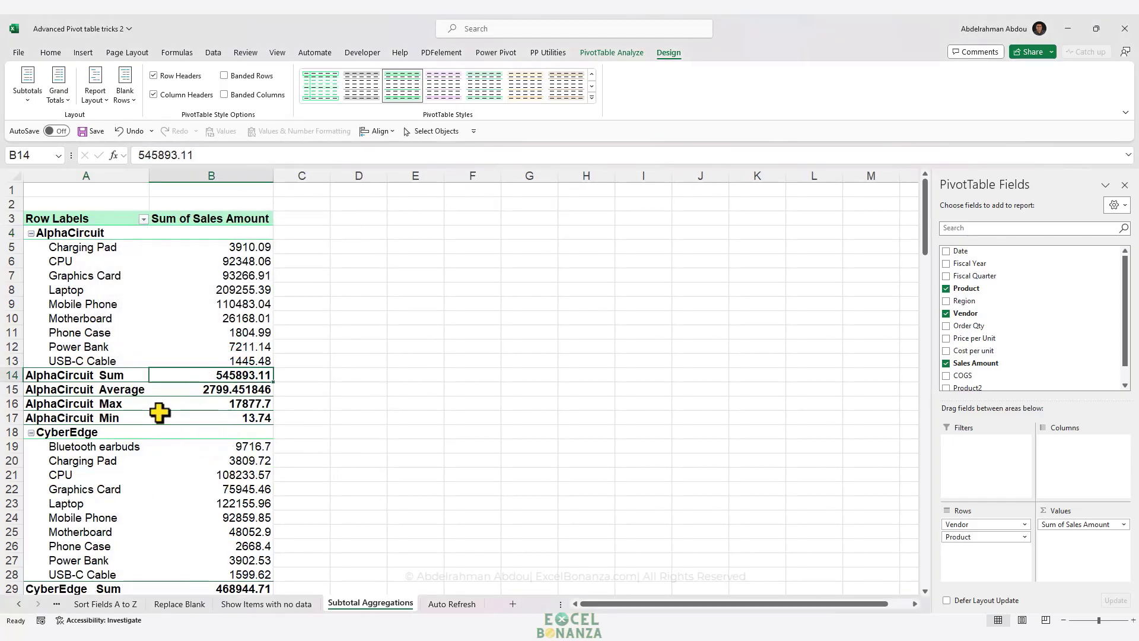
left_click_drag(174, 382, 181, 390)
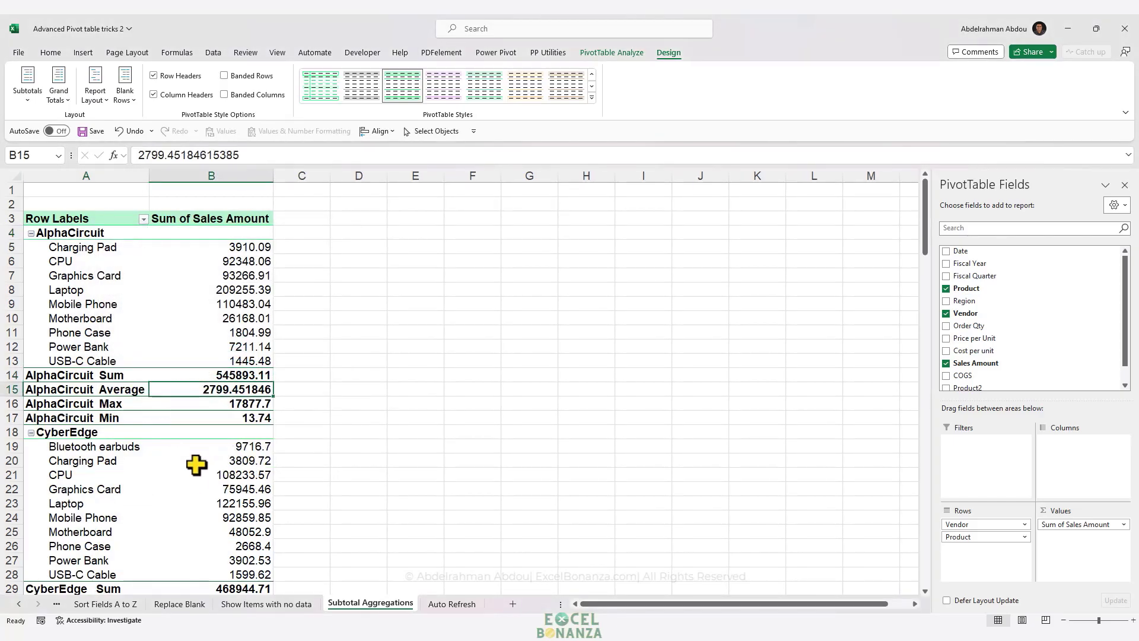
left_click(203, 404)
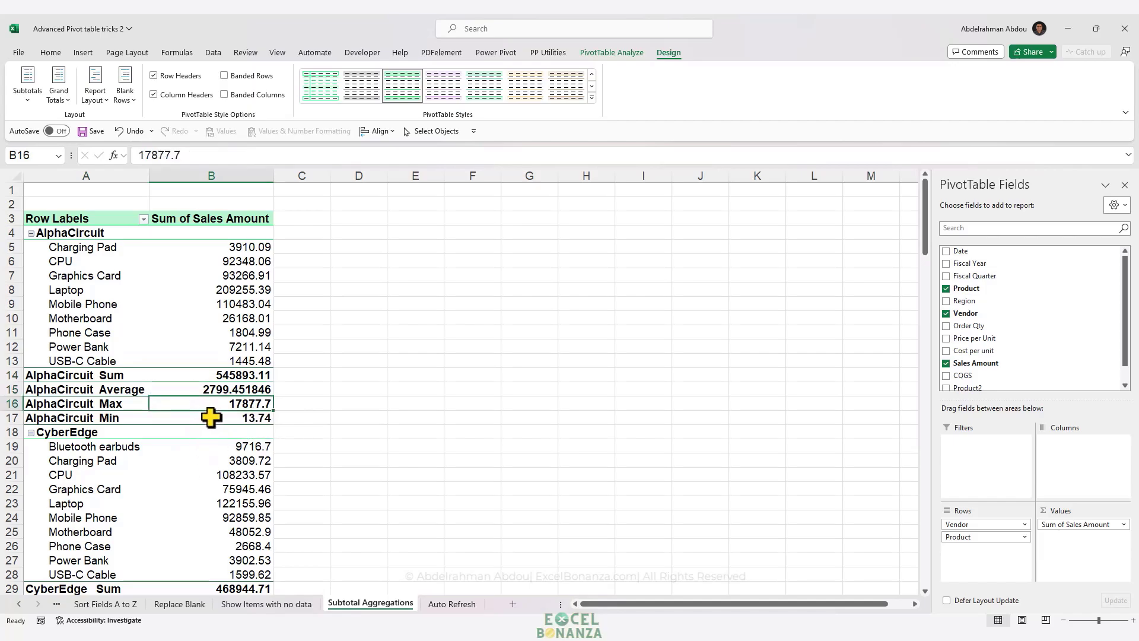
left_click(213, 420)
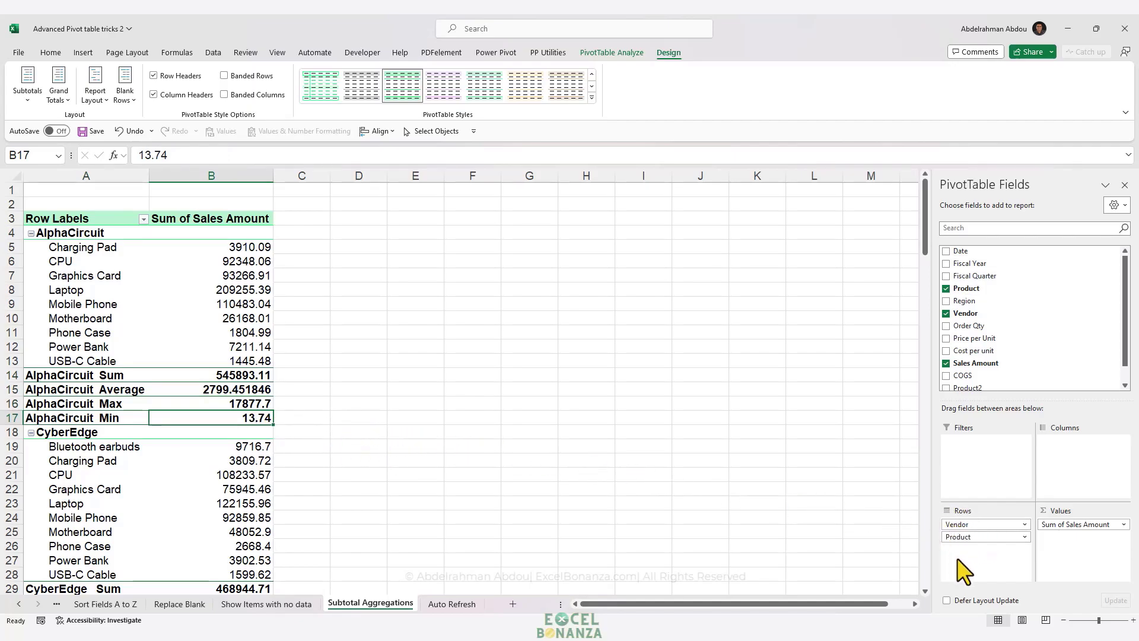
Place Product above Vendor in the pivot table's rows and try switching the Product subtotals to Custom
left_click_drag(956, 534, 984, 522)
left_click(233, 372)
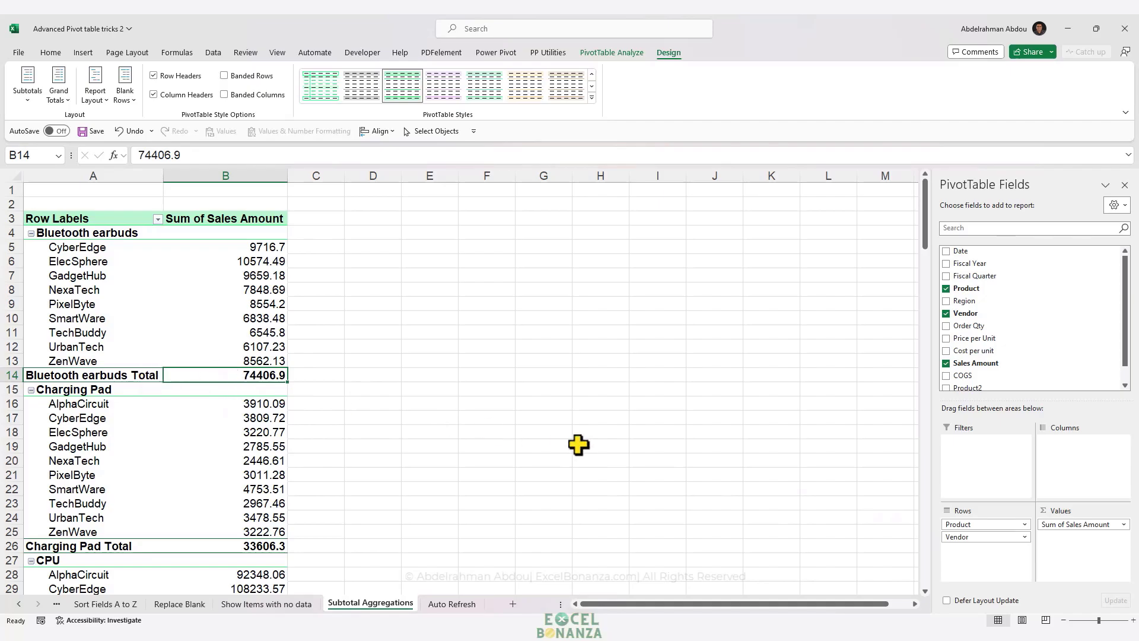
left_click(110, 375)
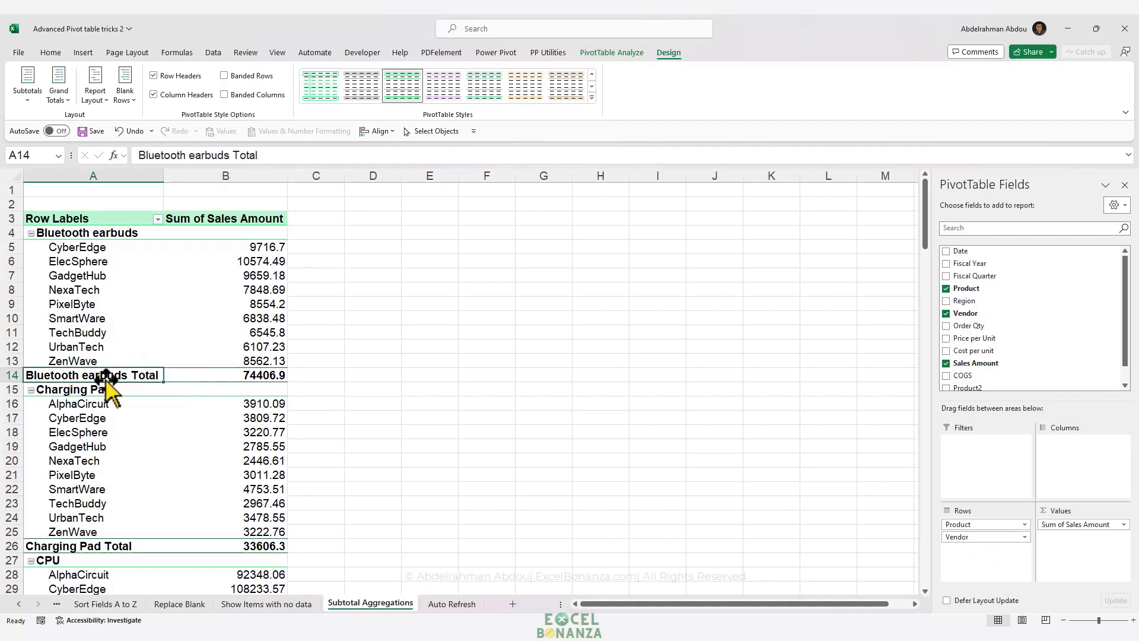
right_click(105, 375)
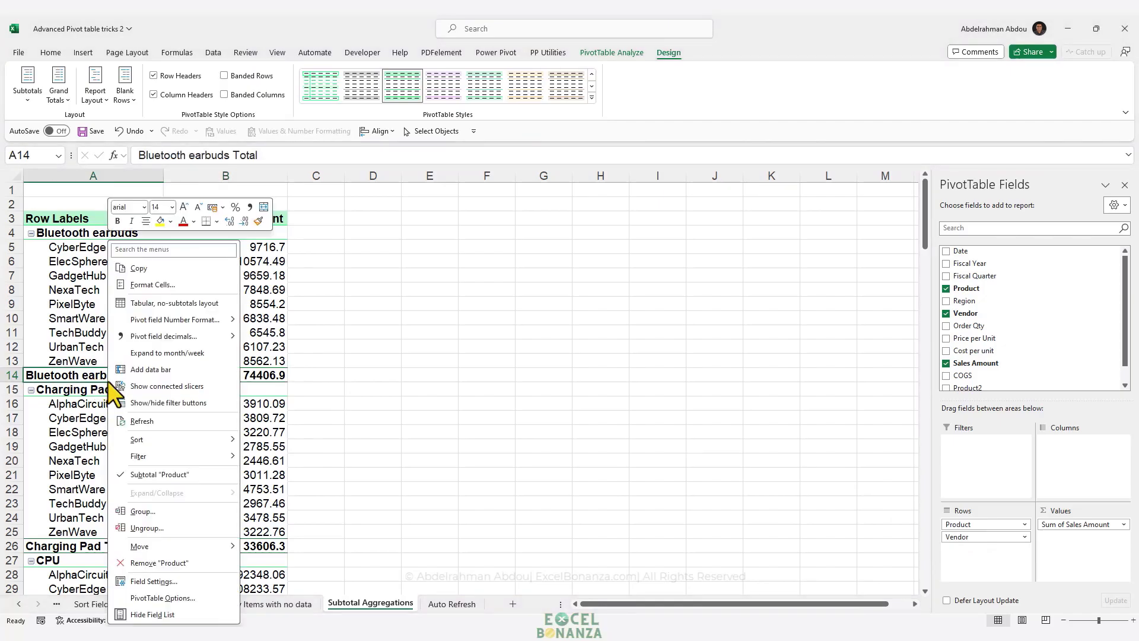
left_click(154, 581)
left_click(60, 488)
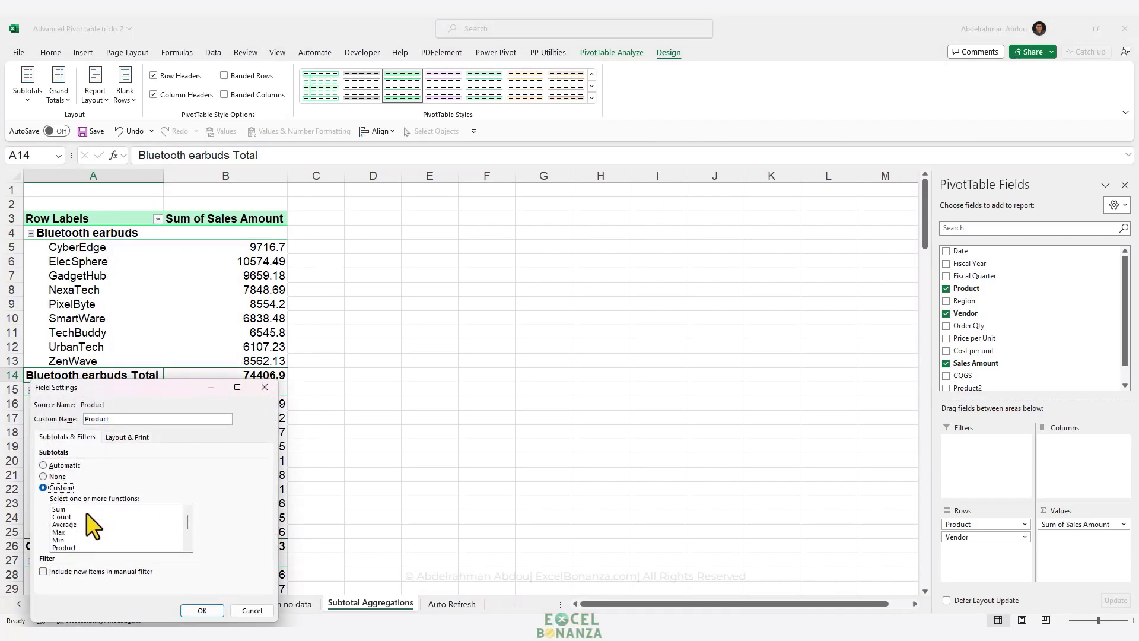
left_click(252, 611)
Move Vendor back above Product in the pivot table's rows
left_click_drag(973, 537, 978, 522)
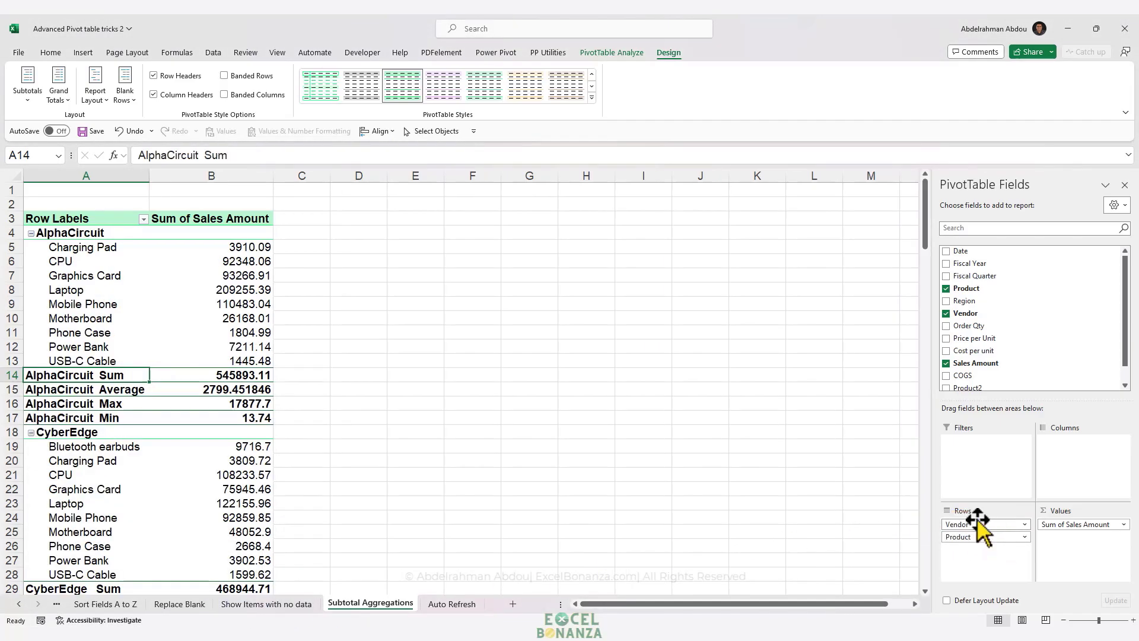
left_click(224, 377)
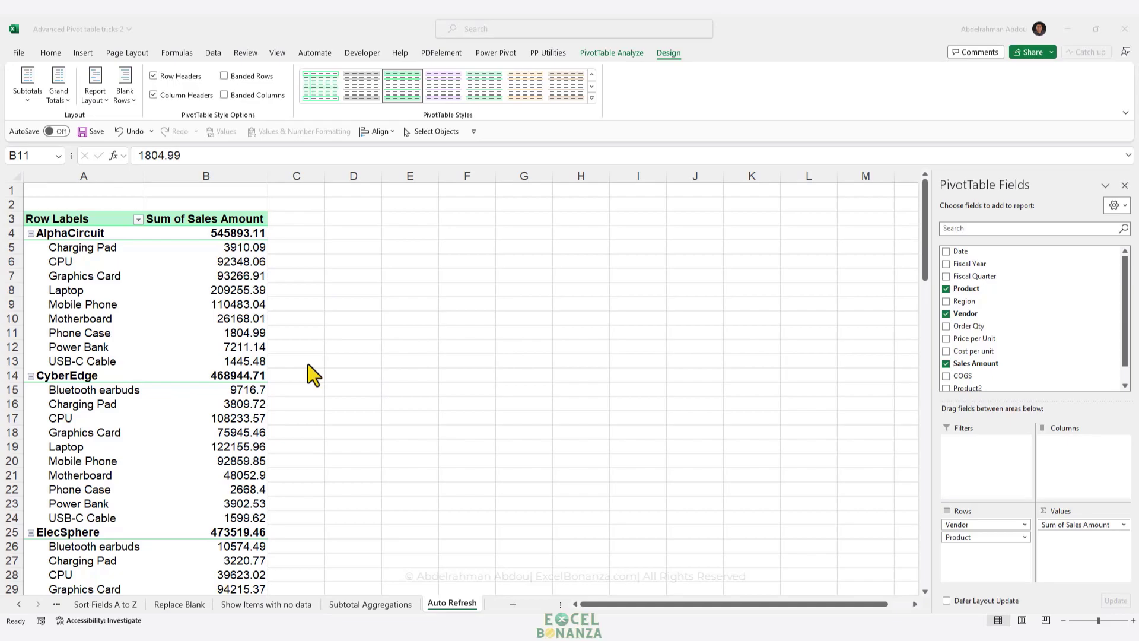
Set the Auto Refresh sheet's pivot table to refresh its data when opening the file, including other reports on the same source
right_click(206, 295)
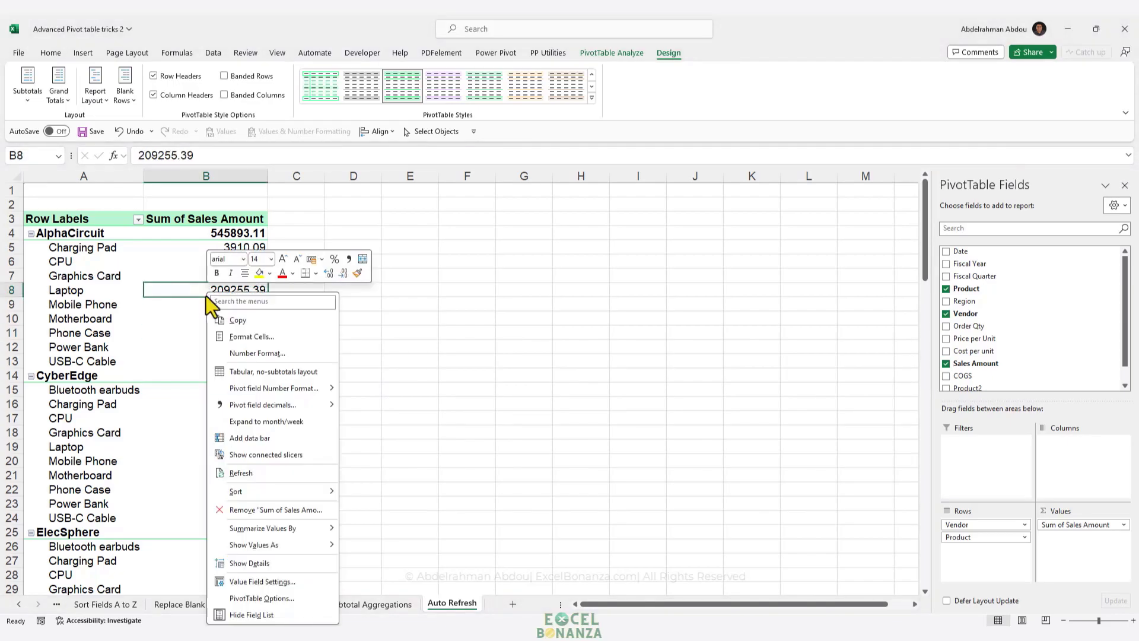
left_click(258, 597)
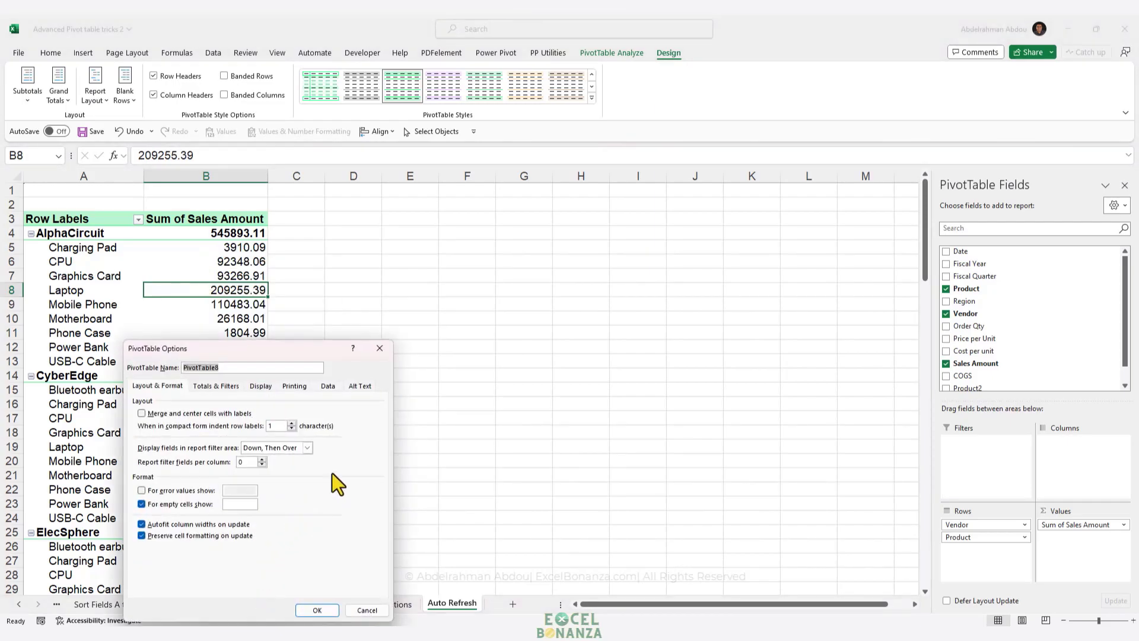
left_click(328, 385)
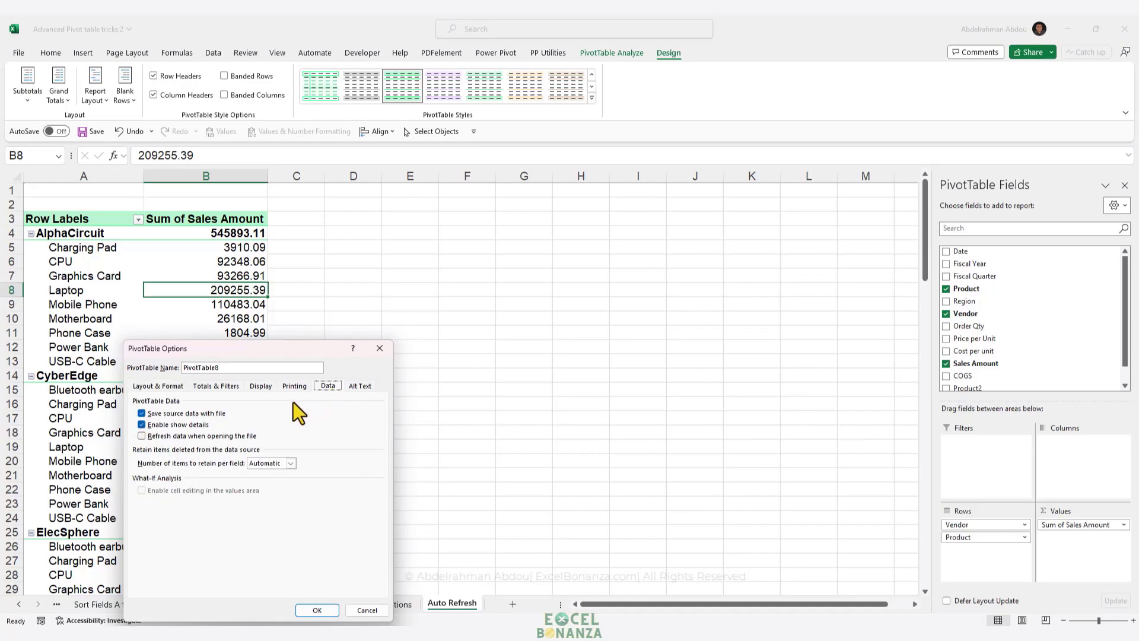
left_click(141, 436)
left_click(318, 611)
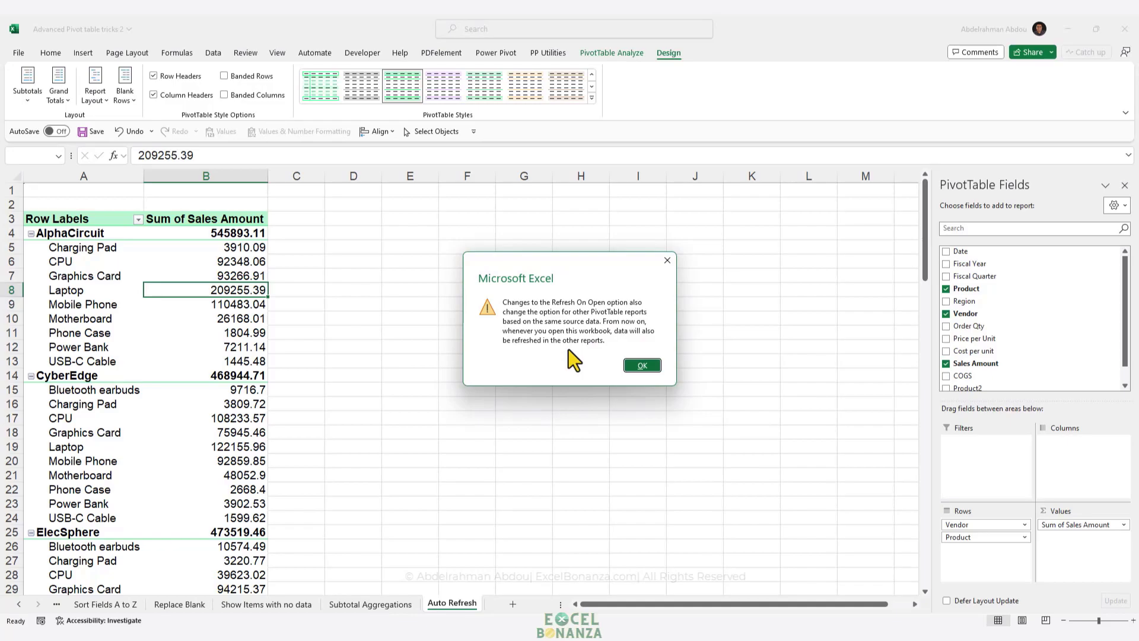
left_click(643, 366)
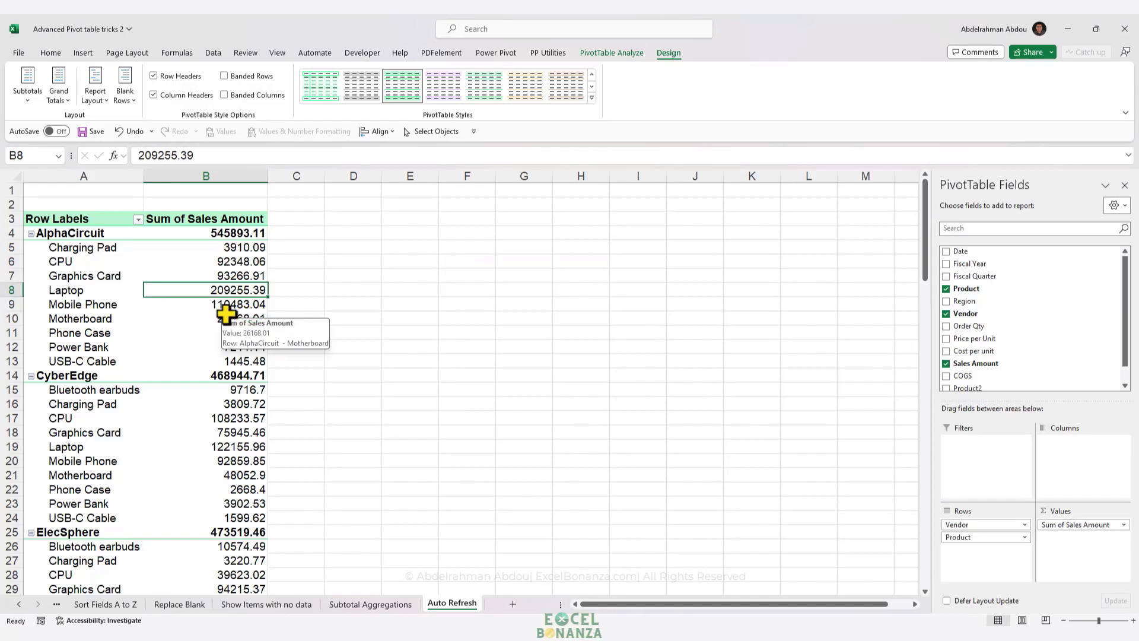